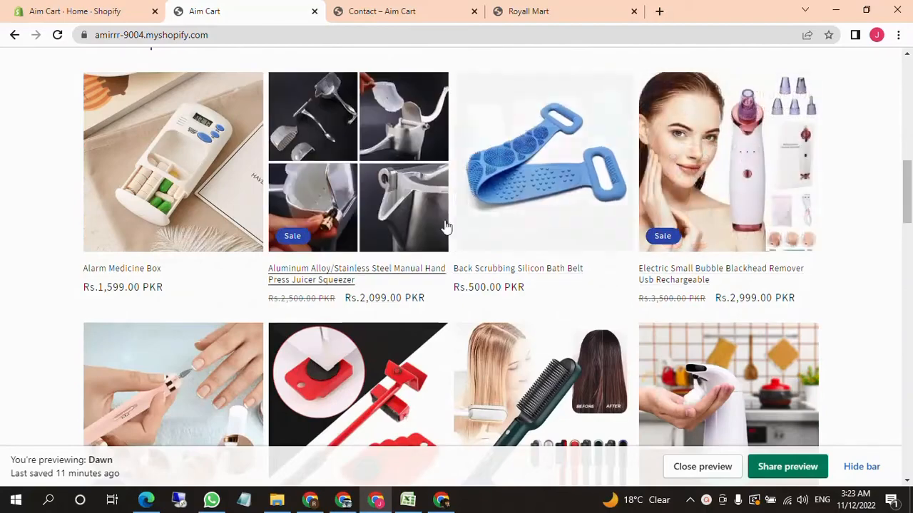
# Look over the storefront home page from the featured products up to the header and image banner.
pyautogui.scroll(1, 908, 203)
pyautogui.moveTo(908, 203); pyautogui.dragTo(910, 68)
pyautogui.scroll(-2, 799, 250)
pyautogui.moveTo(907, 112); pyautogui.dragTo(910, 93)
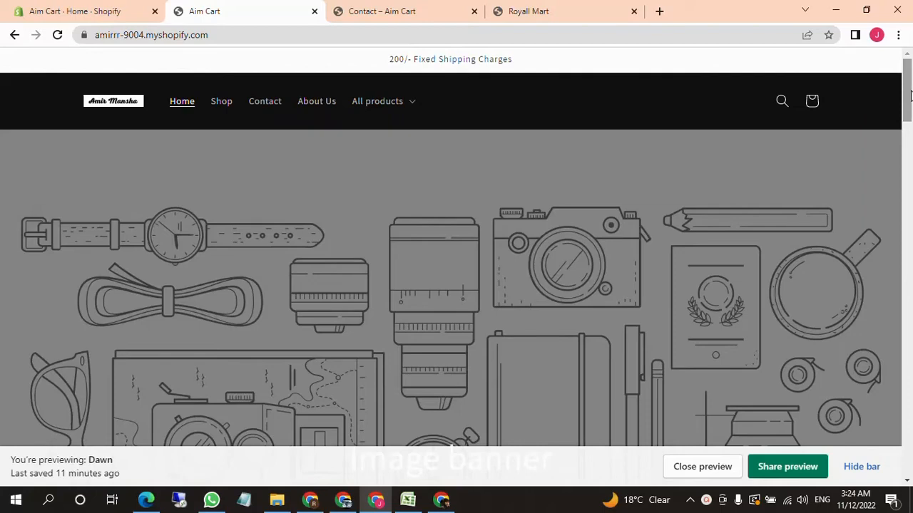
pyautogui.scroll(-2, 569, 254)
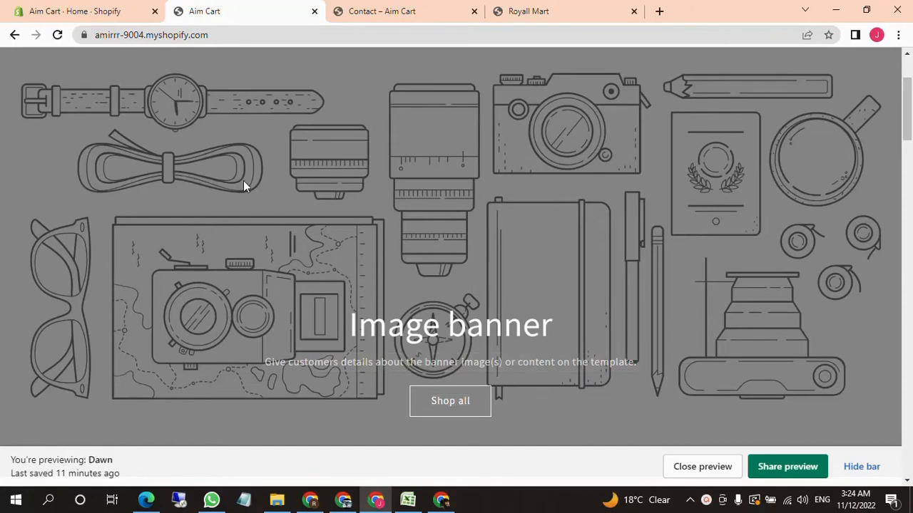
# Go to the store admin's Online Store themes and open the current Dawn theme for customization.
pyautogui.click(107, 16)
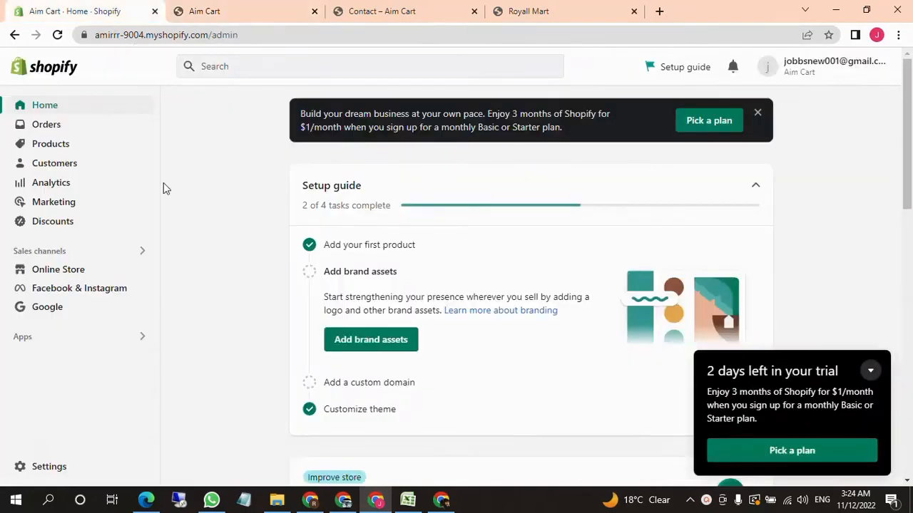
pyautogui.click(79, 270)
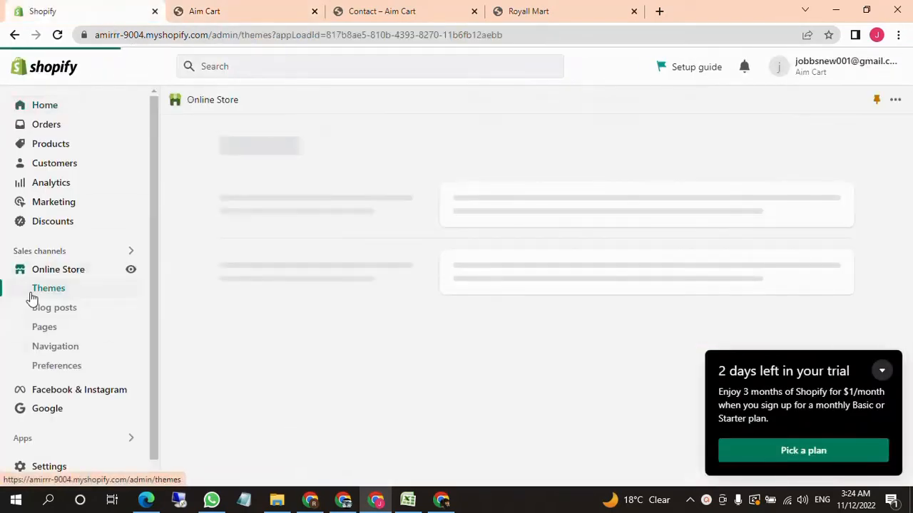
pyautogui.click(883, 372)
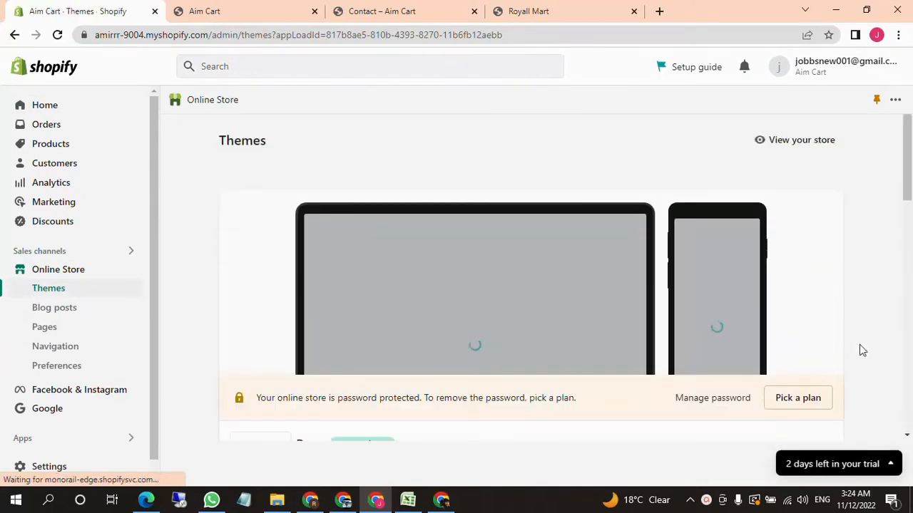
pyautogui.scroll(-2, 911, 204)
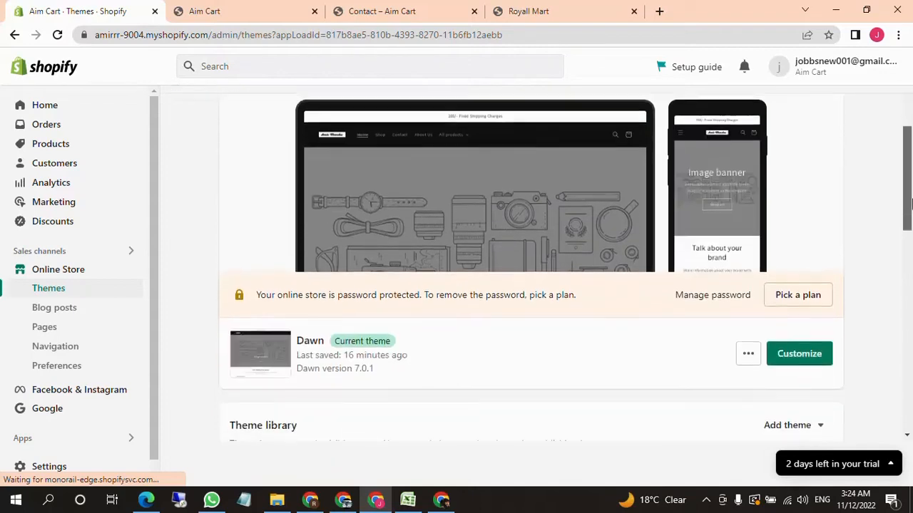
pyautogui.click(800, 360)
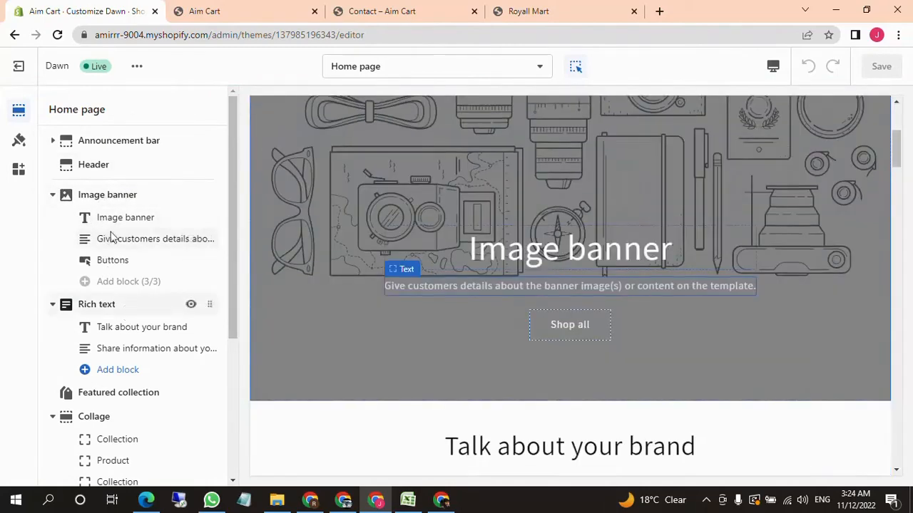
# Upload bathroom-3563272_1920-ConvertImage from the Royal Theme folder as the first image of the home page's image banner.
pyautogui.click(110, 195)
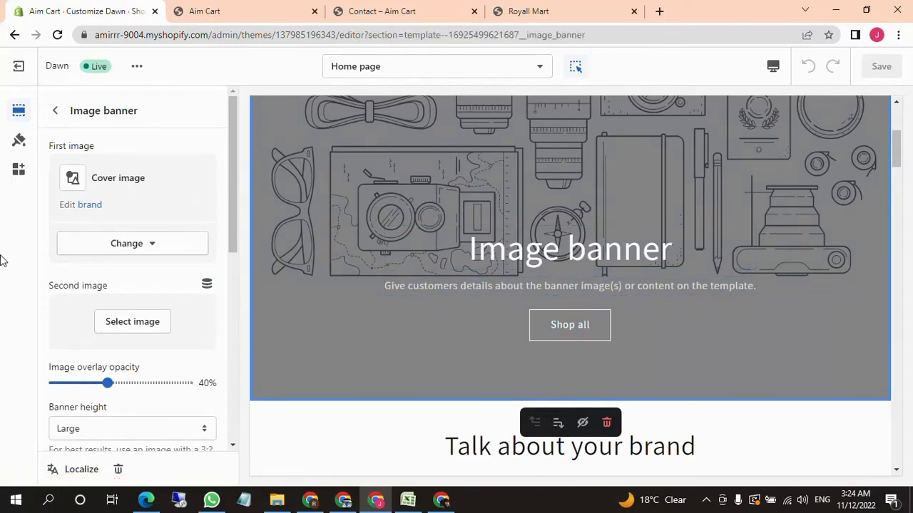
pyautogui.click(98, 253)
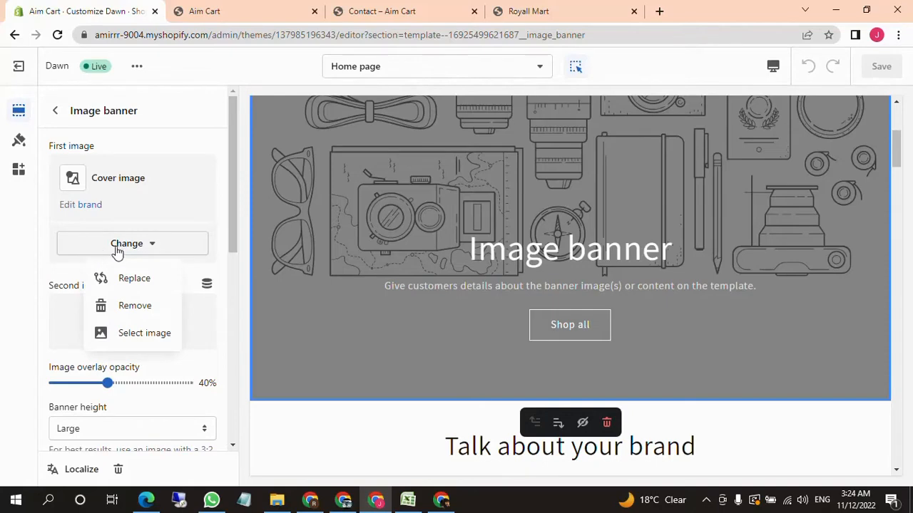
pyautogui.click(121, 337)
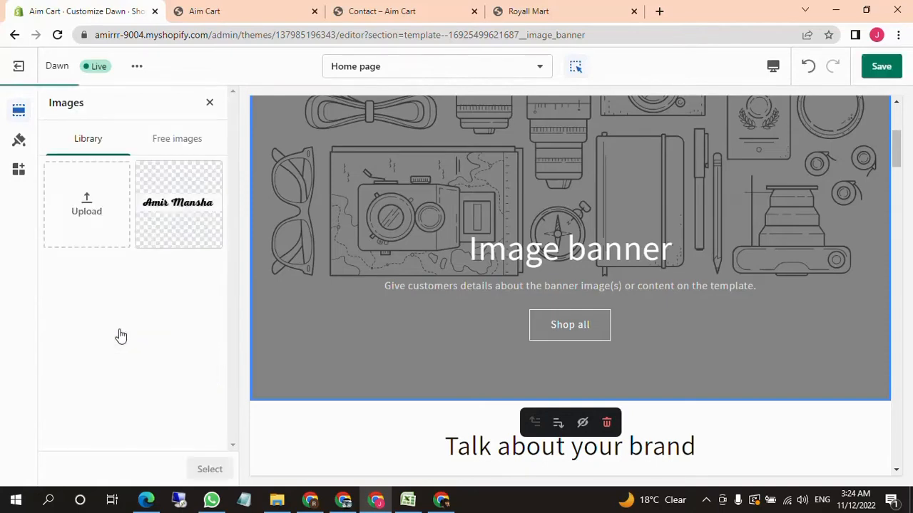
pyautogui.click(85, 190)
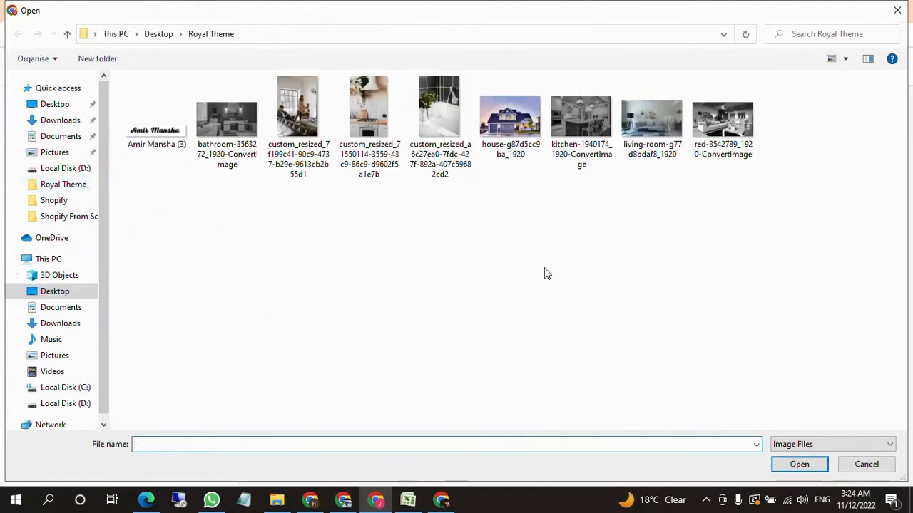
pyautogui.click(241, 139)
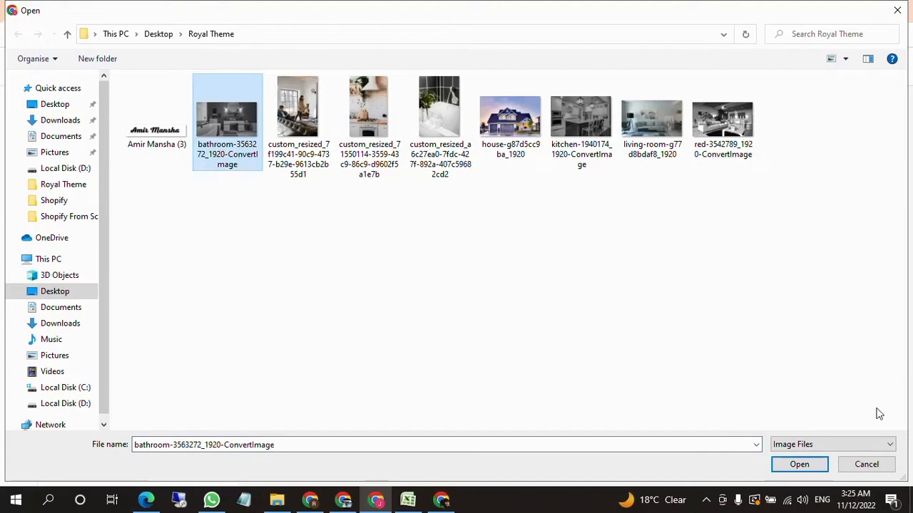
pyautogui.click(799, 464)
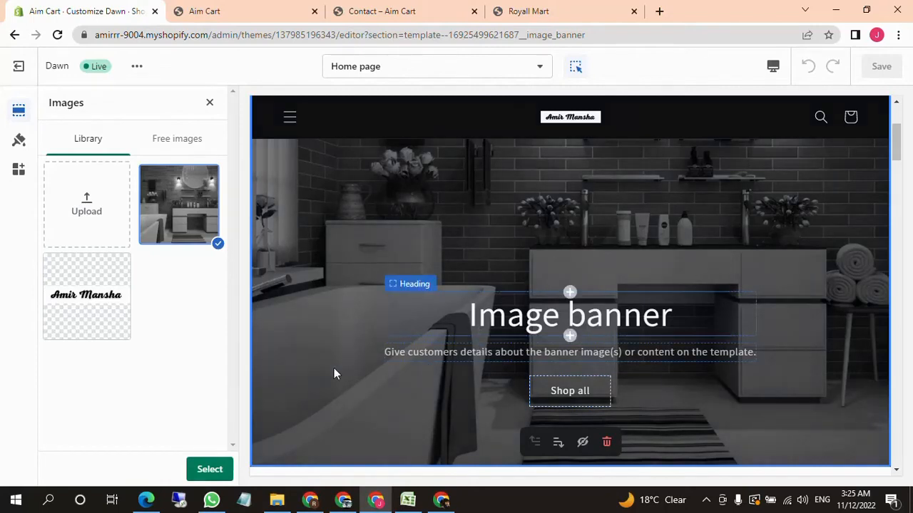
# Set the heading size of the image banner's heading block to Medium.
pyautogui.click(499, 327)
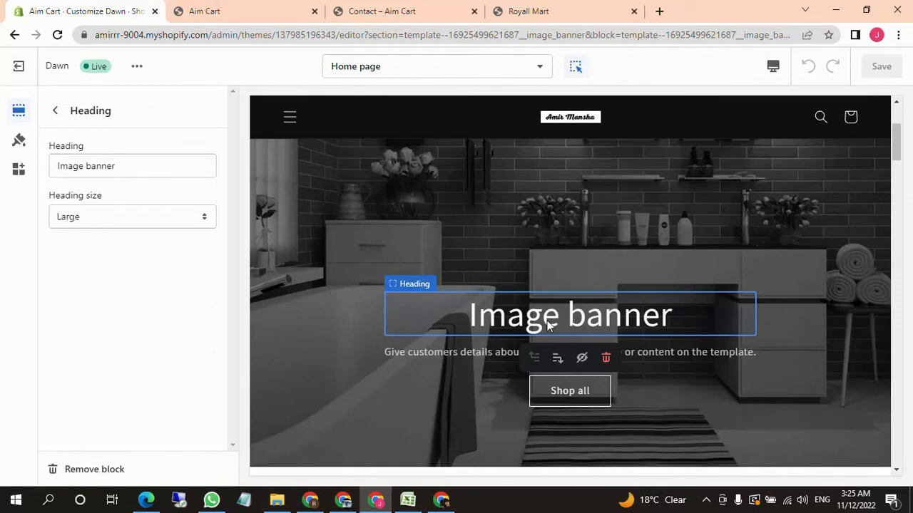
pyautogui.click(60, 112)
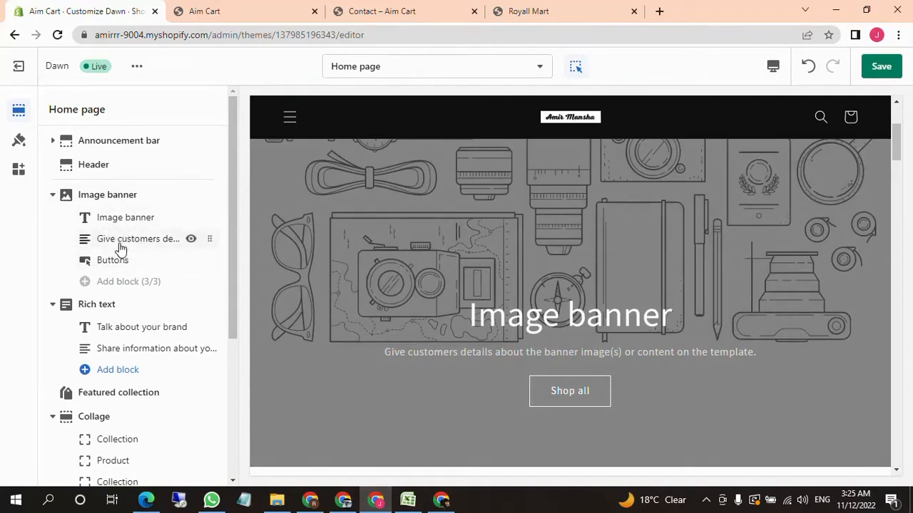
pyautogui.moveTo(122, 246)
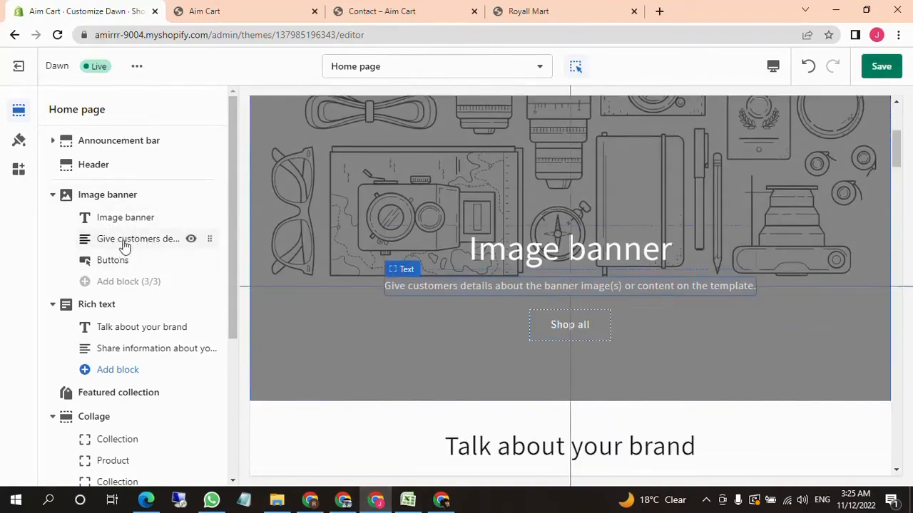
pyautogui.moveTo(118, 224)
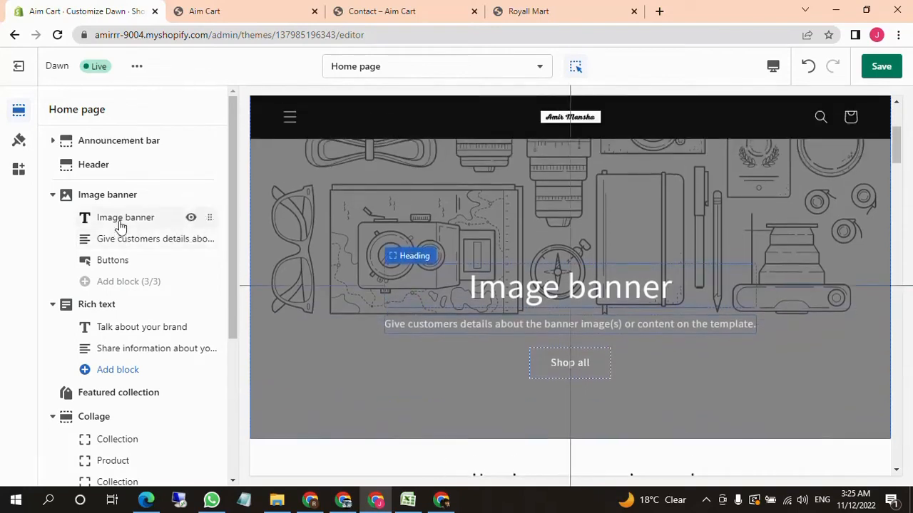
pyautogui.click(120, 224)
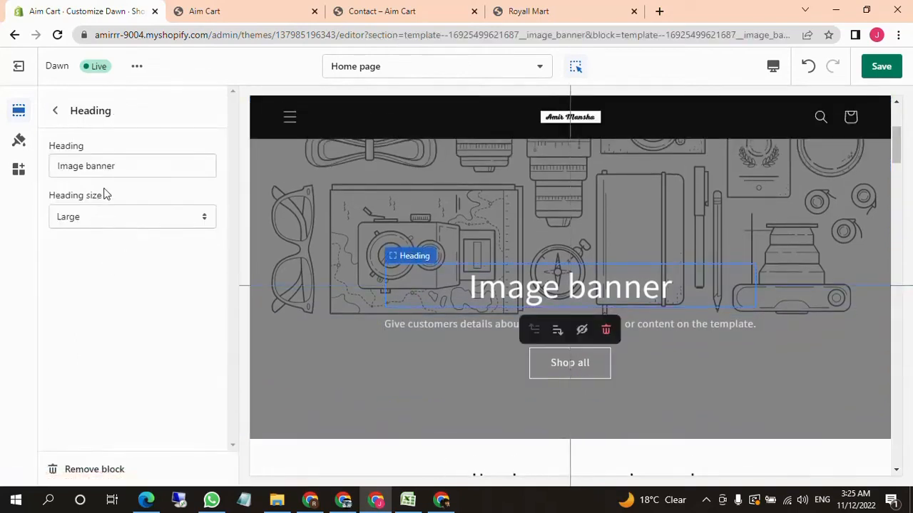
pyautogui.click(142, 224)
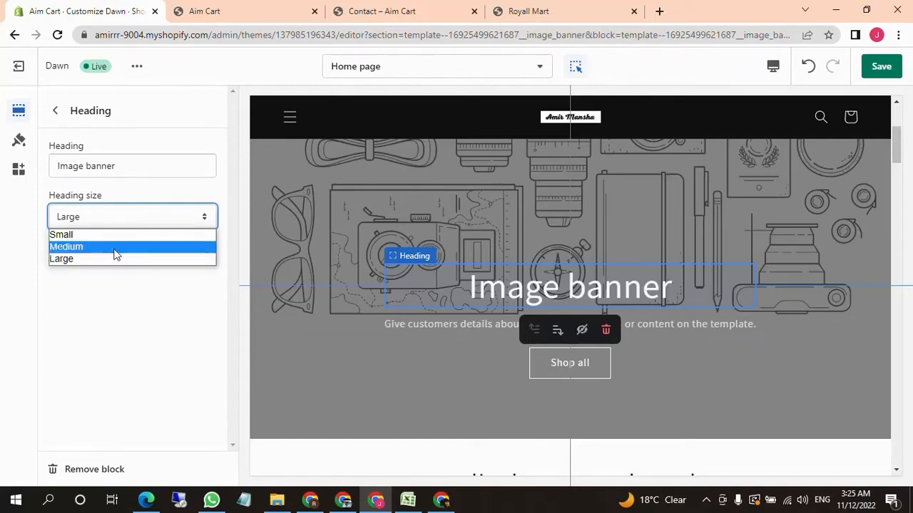
pyautogui.click(116, 247)
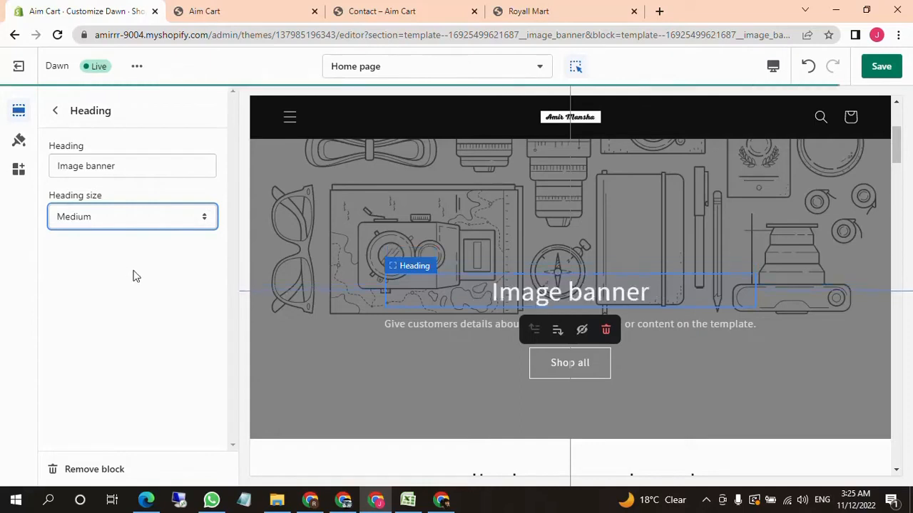
# Replace the image banner's heading text with "Shop Latest Products" and return to the home page's section list.
pyautogui.click(129, 171)
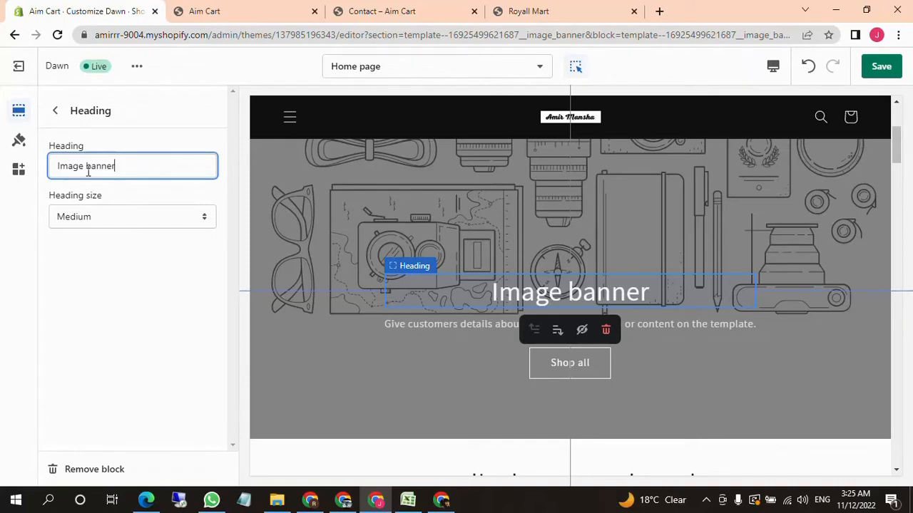
pyautogui.moveTo(89, 172); pyautogui.dragTo(21, 175)
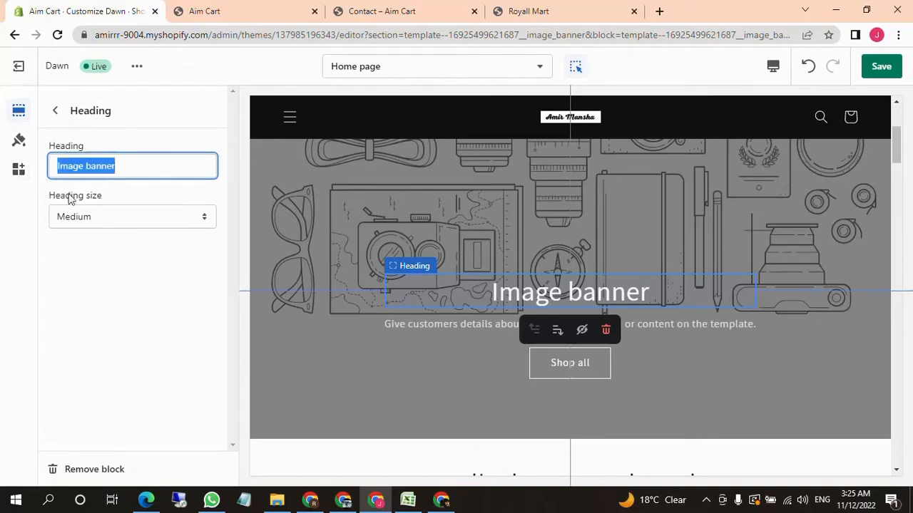
pyautogui.write('Hgop')
pyautogui.press('BackSpace')
pyautogui.press('BackSpace')
pyautogui.press('BackSpace')
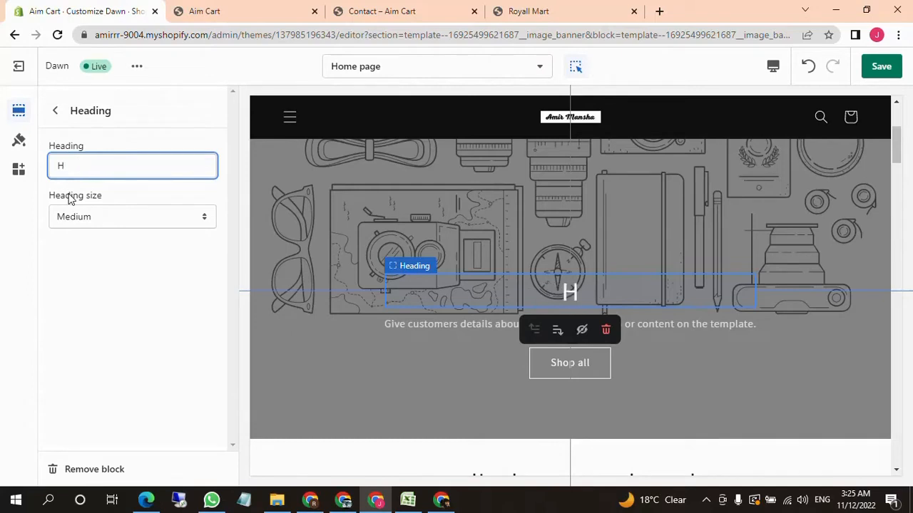
pyautogui.press('BackSpace')
pyautogui.write('Shop ')
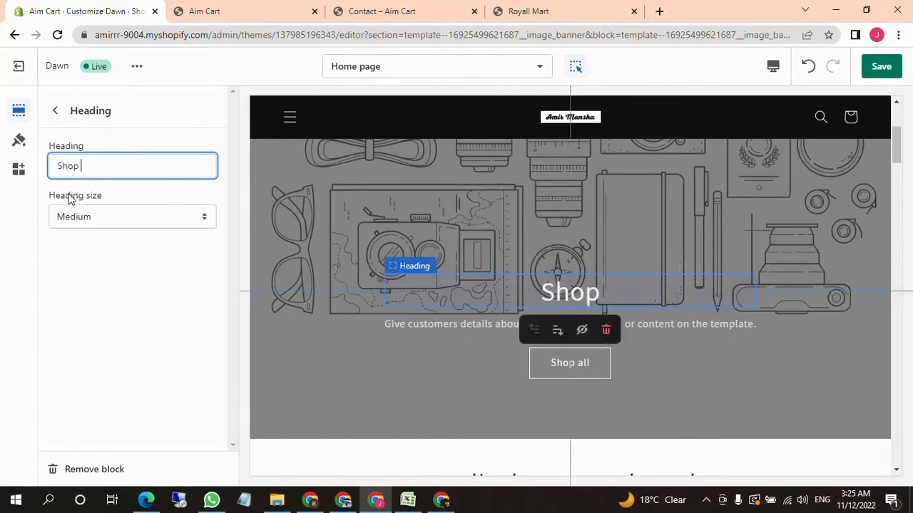
pyautogui.write('Lattesst')
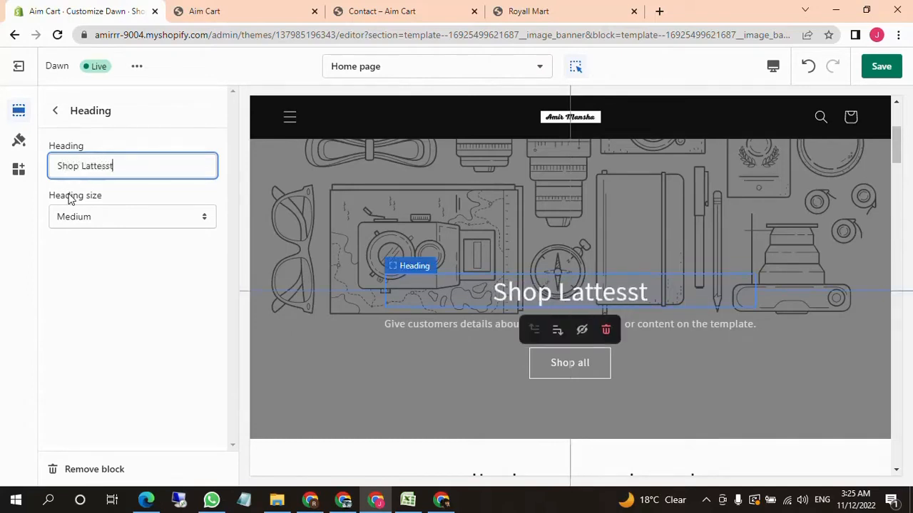
pyautogui.press('BackSpace')
pyautogui.press('BackSpace')
pyautogui.press('BackSpace')
pyautogui.press('BackSpace')
pyautogui.press('BackSpace')
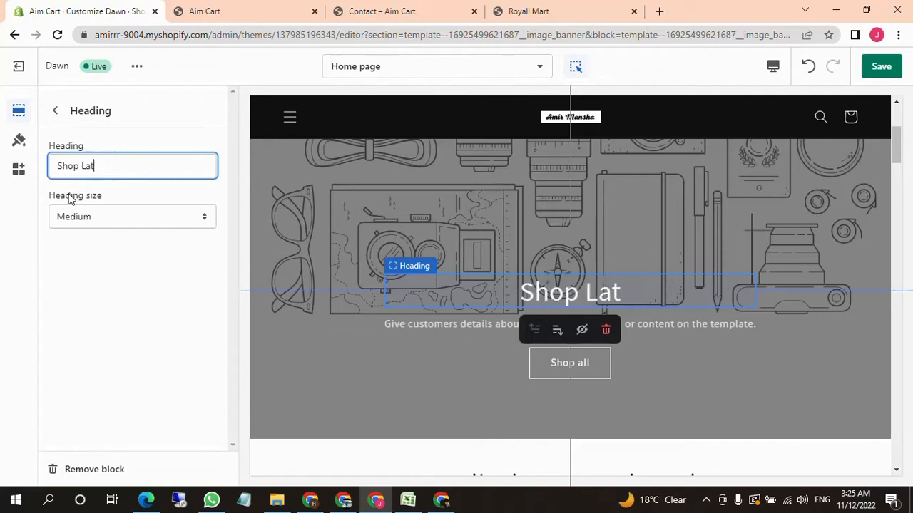
pyautogui.write('test')
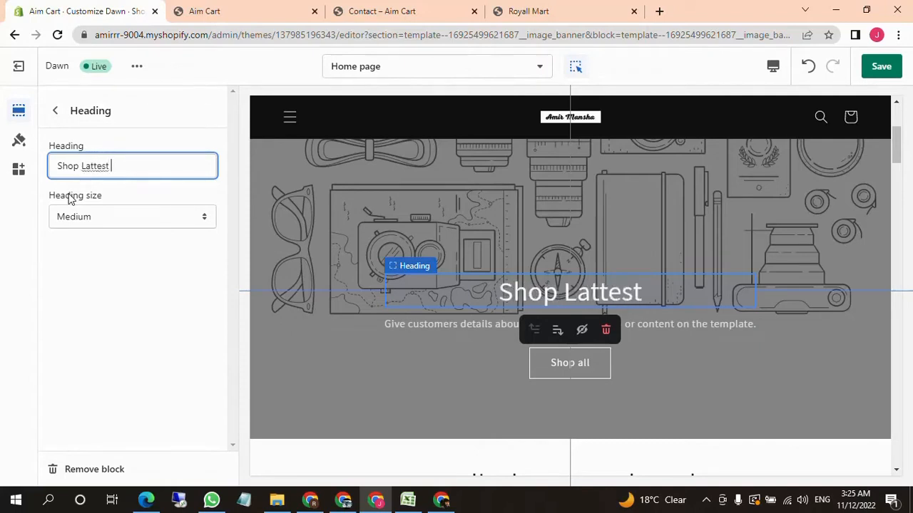
pyautogui.rightClick(85, 171)
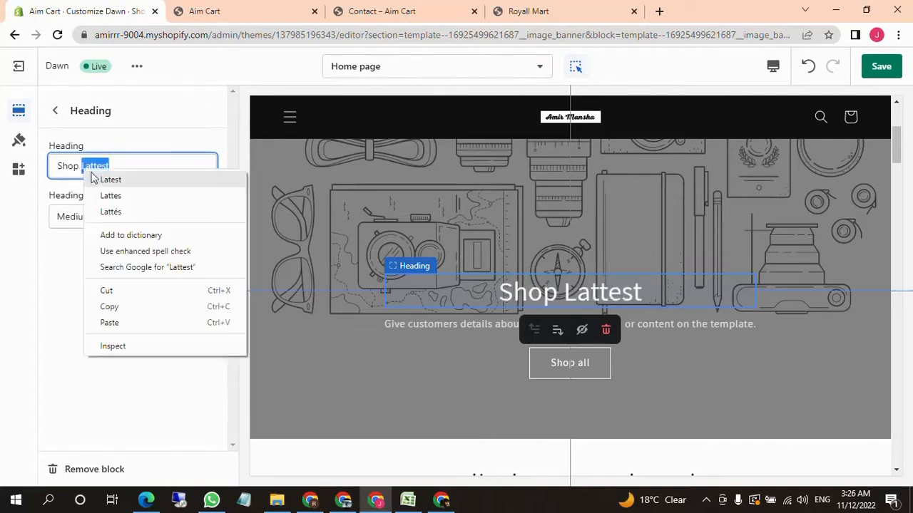
pyautogui.click(100, 179)
pyautogui.write('p')
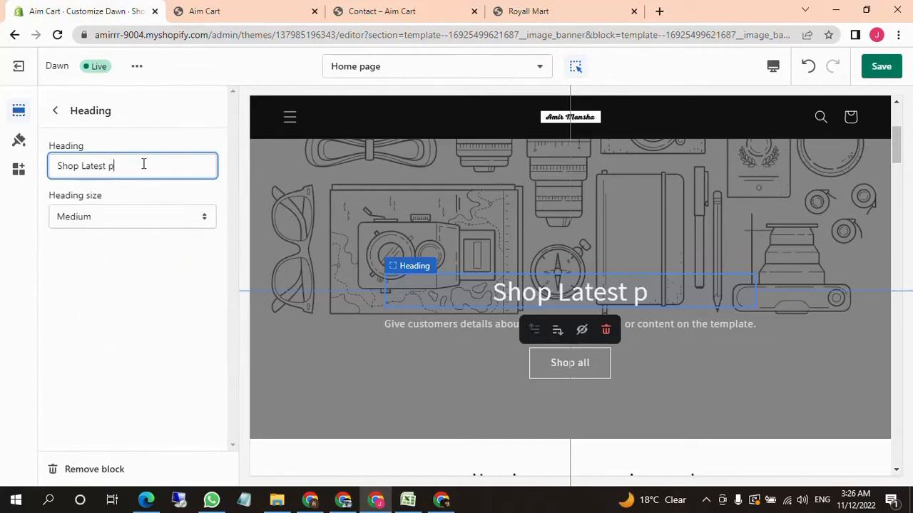
pyautogui.press('BackSpace')
pyautogui.write('Pr')
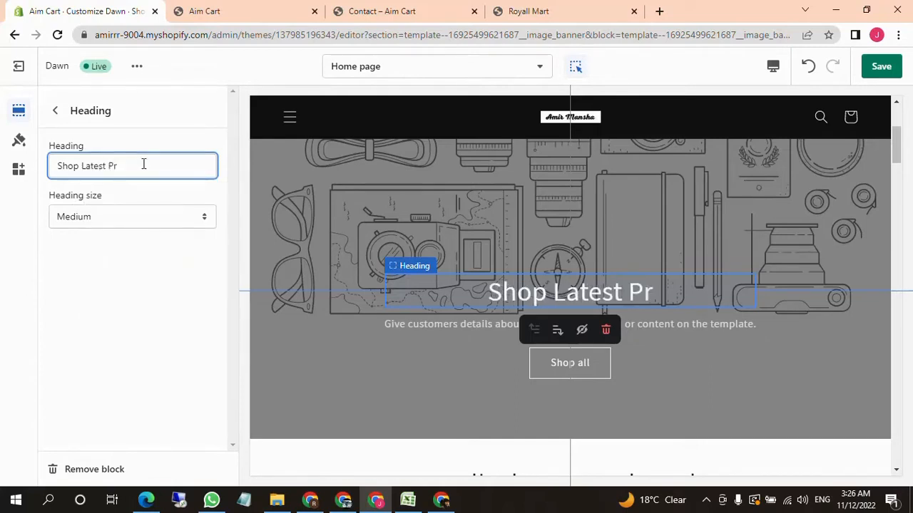
pyautogui.write('oducts')
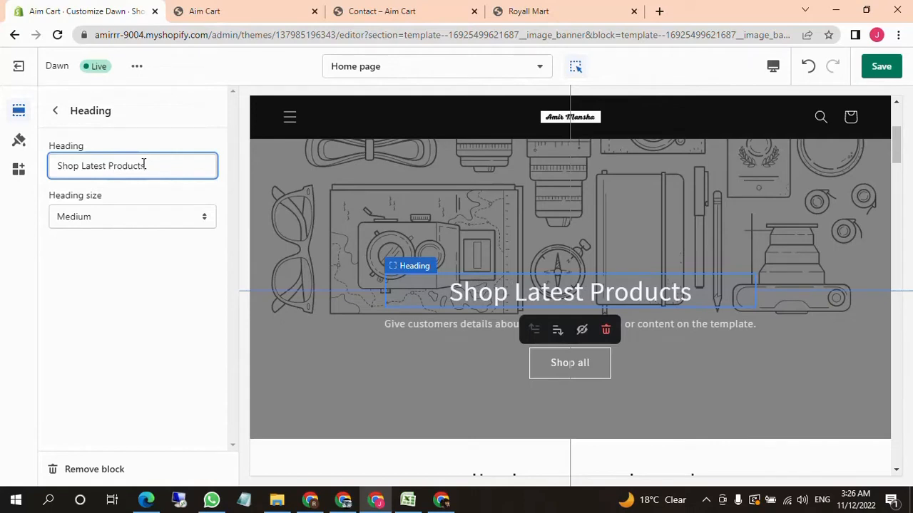
pyautogui.click(111, 355)
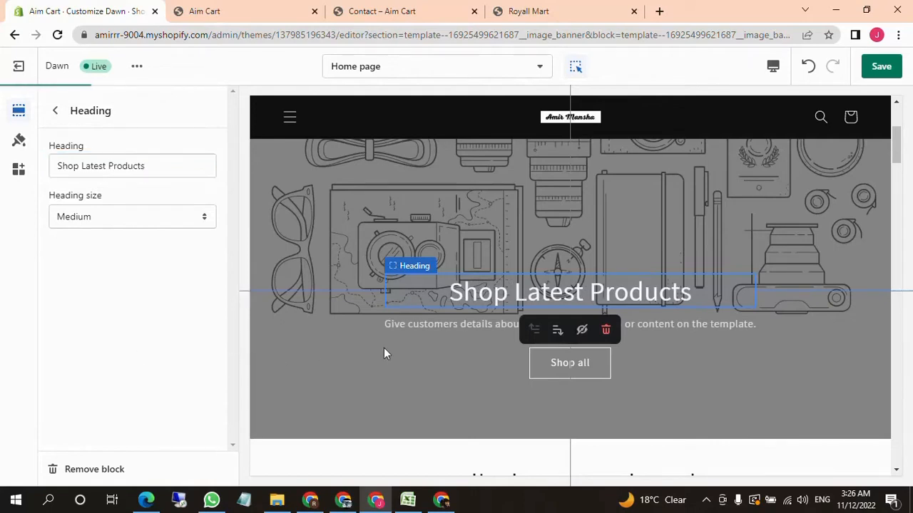
pyautogui.click(55, 111)
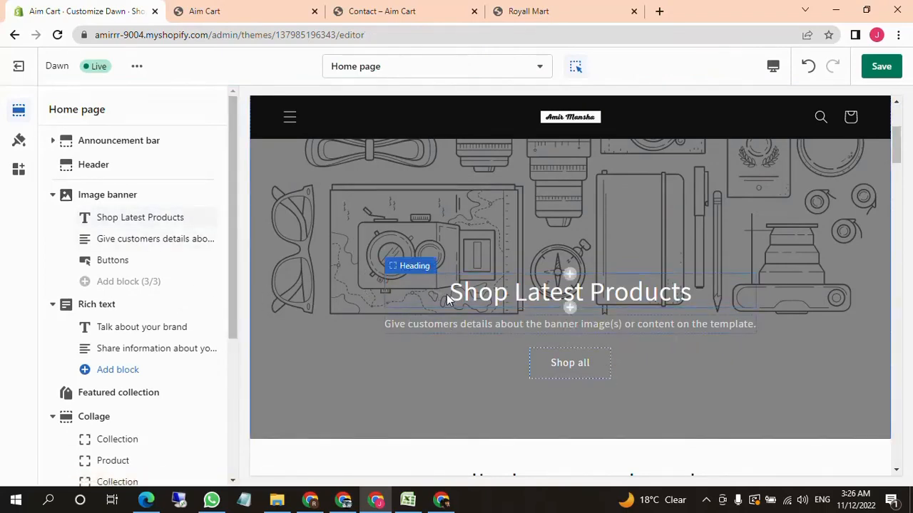
pyautogui.scroll(-4, 503, 273)
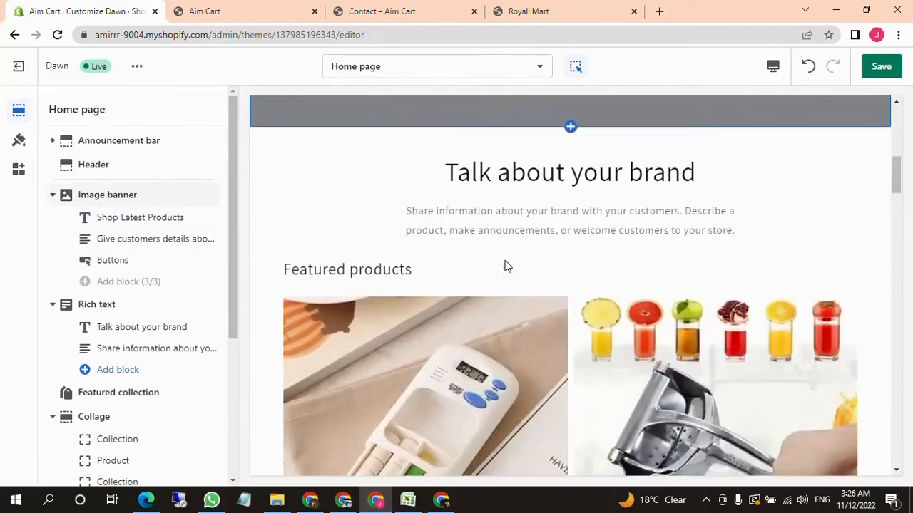
pyautogui.scroll(3, 506, 271)
pyautogui.scroll(3, 393, 292)
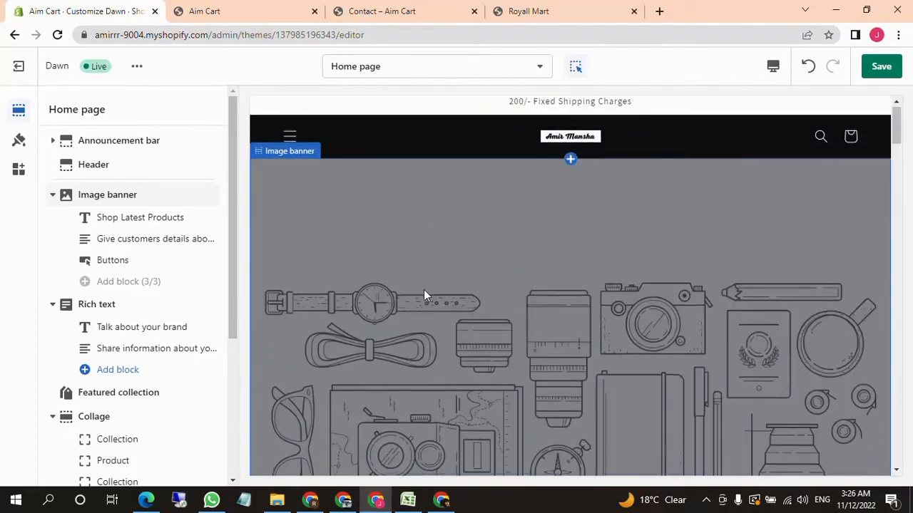
pyautogui.scroll(-3, 428, 286)
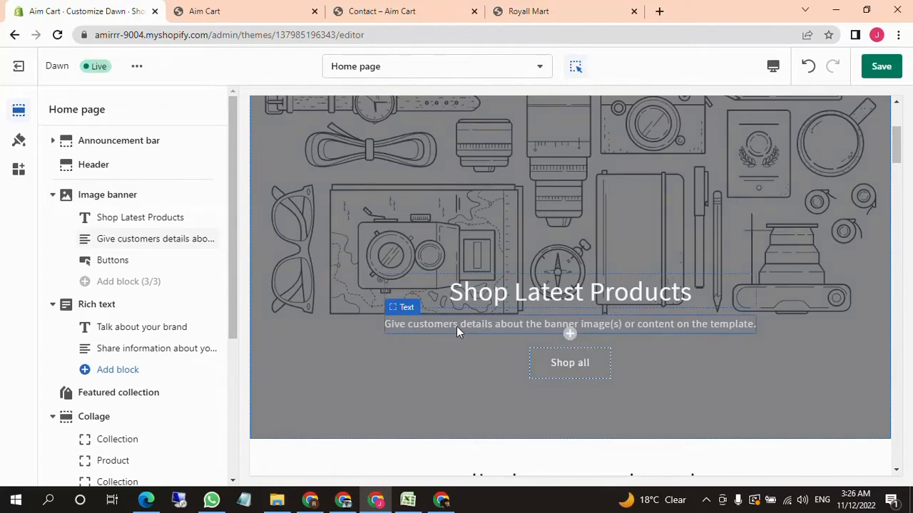
pyautogui.scroll(3, 458, 325)
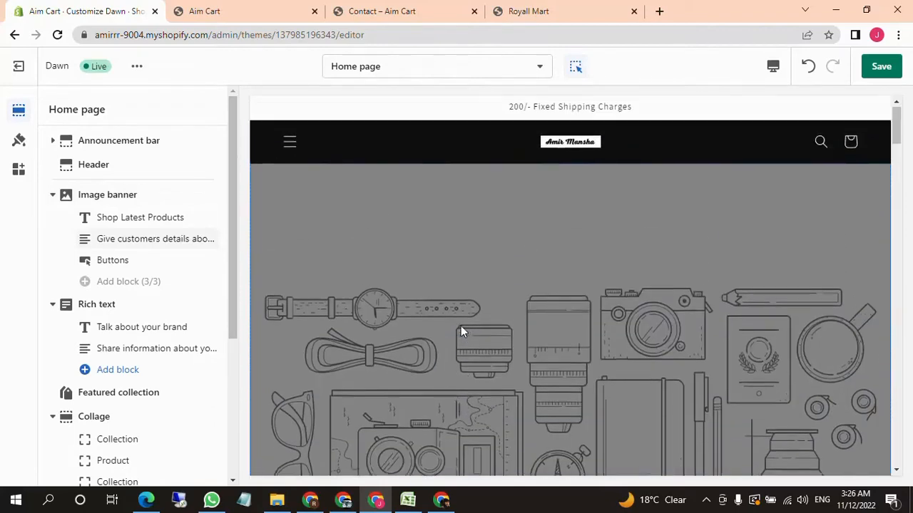
pyautogui.click(560, 112)
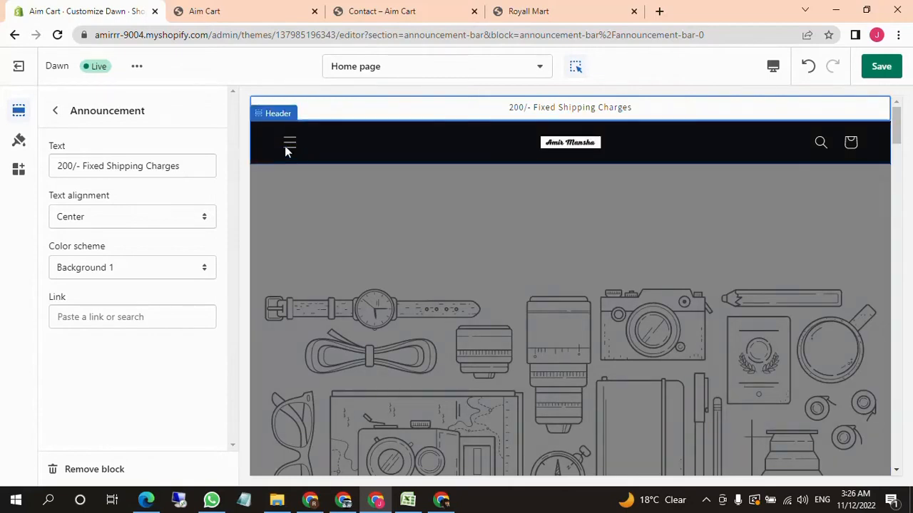
pyautogui.scroll(-2, 591, 270)
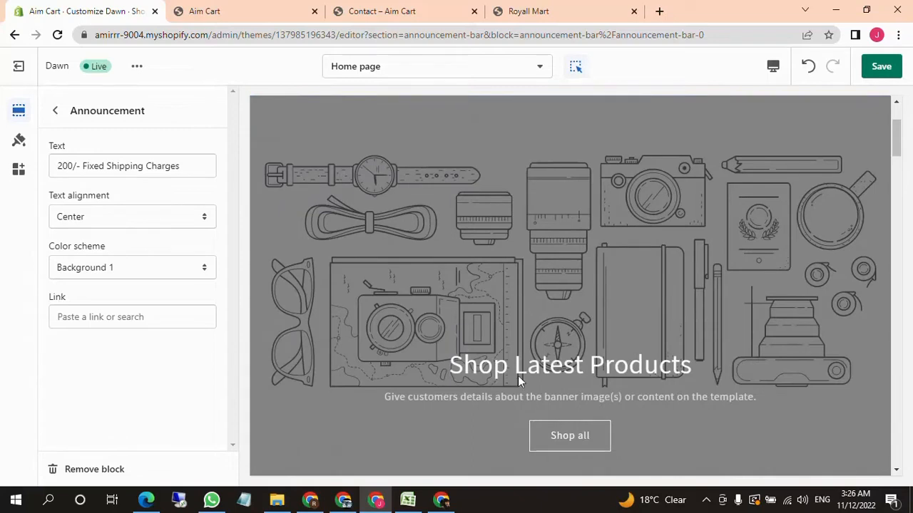
# Open the image banner's text block and start editing its description.
pyautogui.click(469, 402)
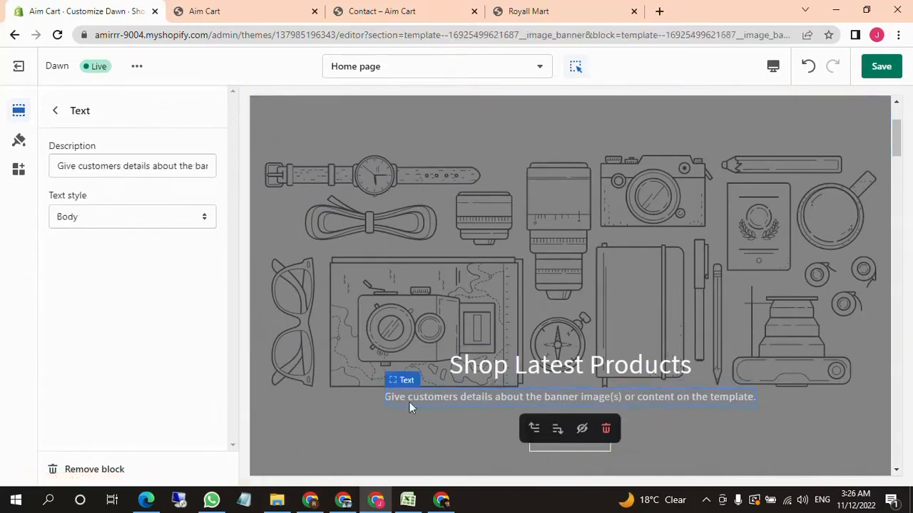
pyautogui.click(55, 111)
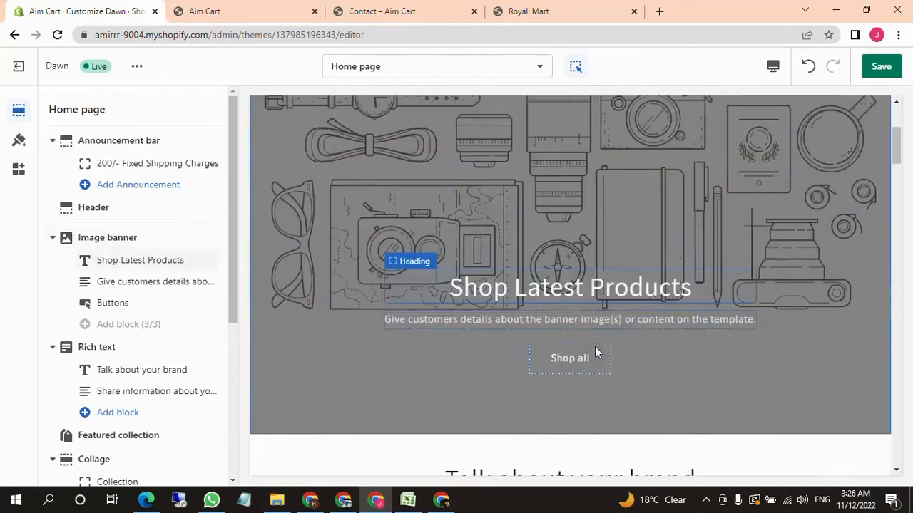
pyautogui.click(149, 284)
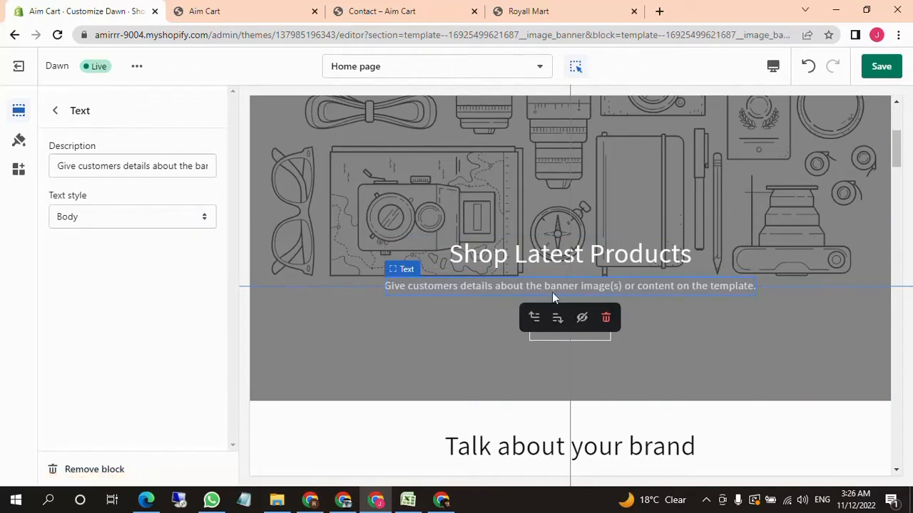
pyautogui.click(158, 169)
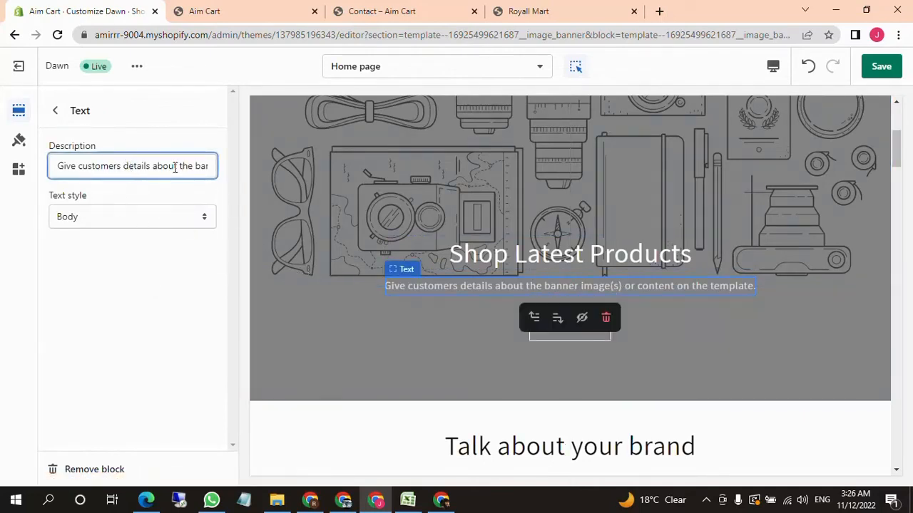
# Copy the slideshow text "Buy Household Items Here →" from the Royall Mart home page.
pyautogui.click(528, 10)
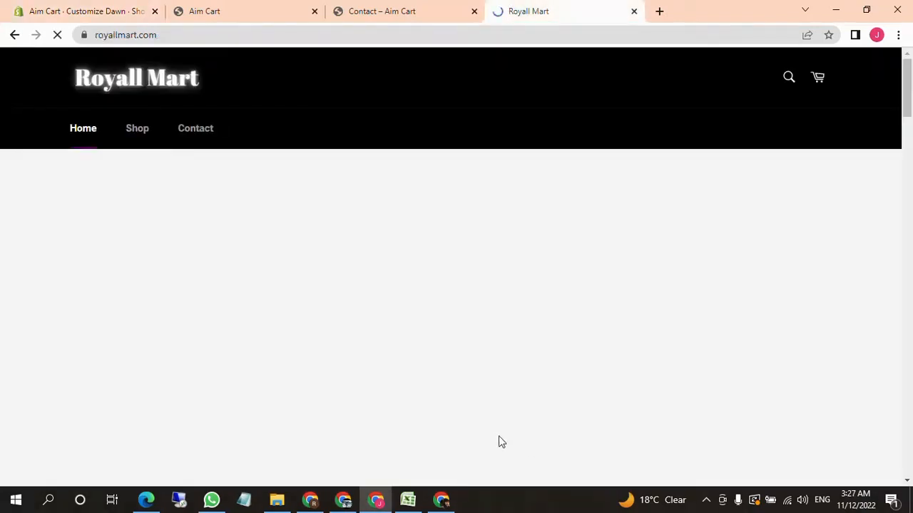
pyautogui.scroll(-3, 449, 346)
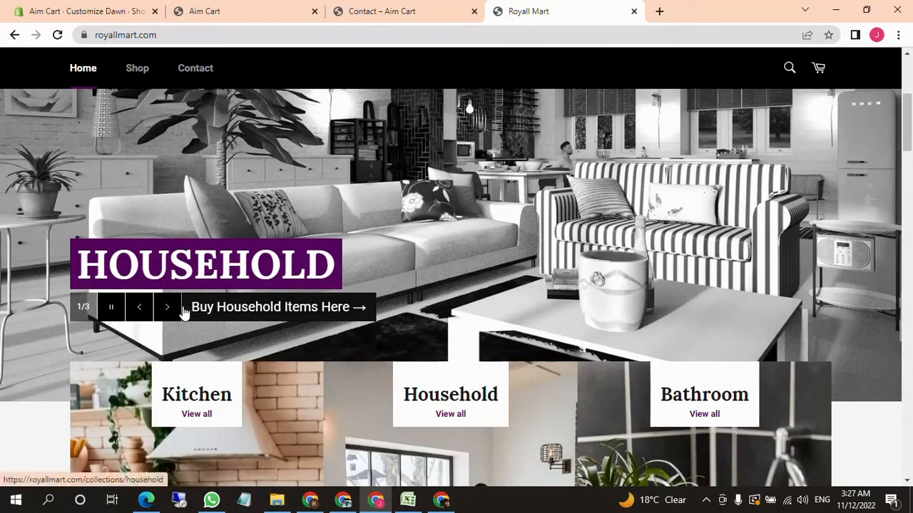
pyautogui.moveTo(367, 308); pyautogui.dragTo(195, 306)
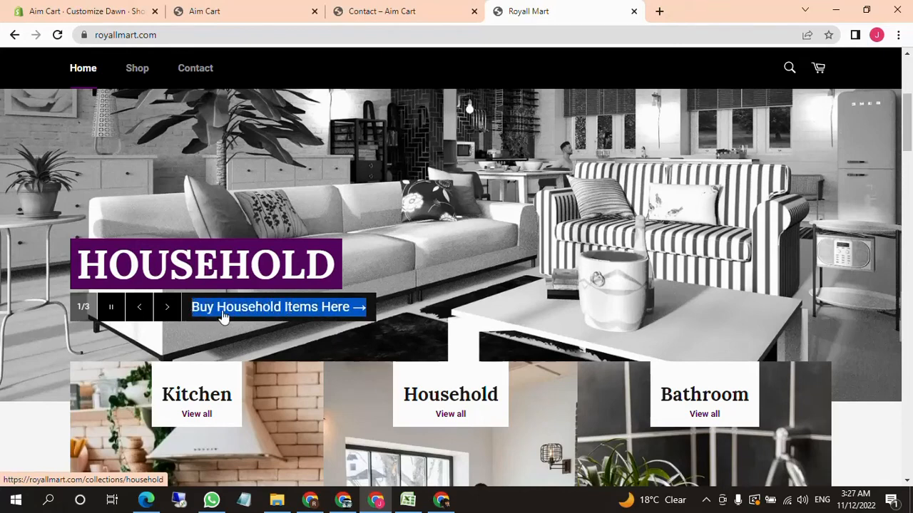
pyautogui.rightClick(221, 314)
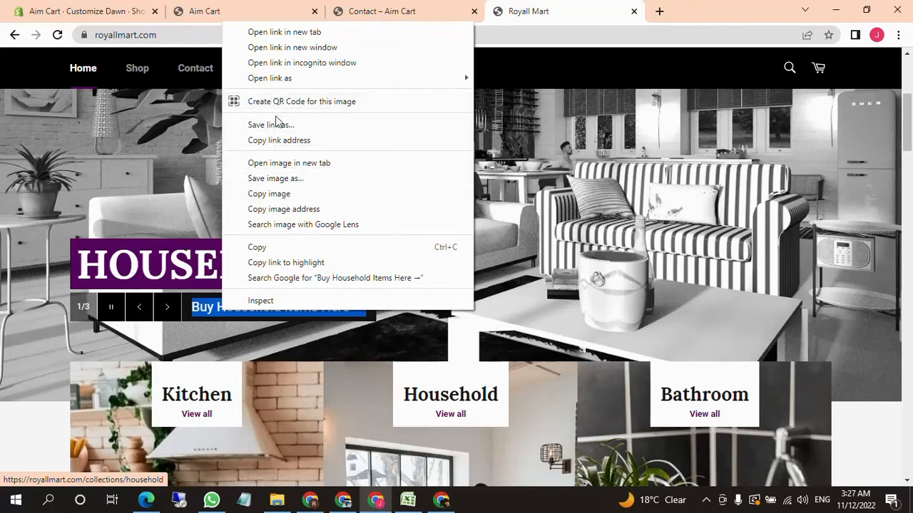
pyautogui.click(264, 247)
# Back in the theme editor, replace the banner text's description with the copied phrase, without the arrow: "Buy Household Items Here".
pyautogui.click(85, 11)
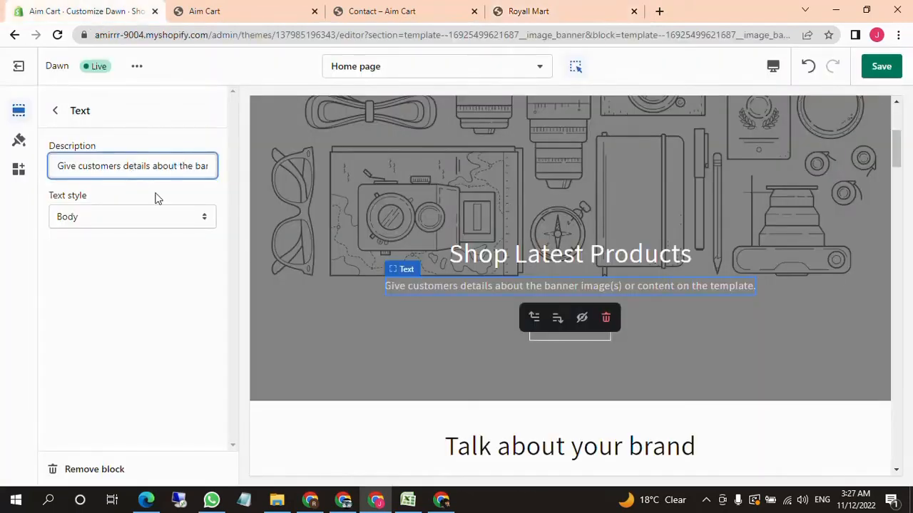
pyautogui.hotkey('ctrl', 'a')
pyautogui.hotkey('ctrl', 'v')
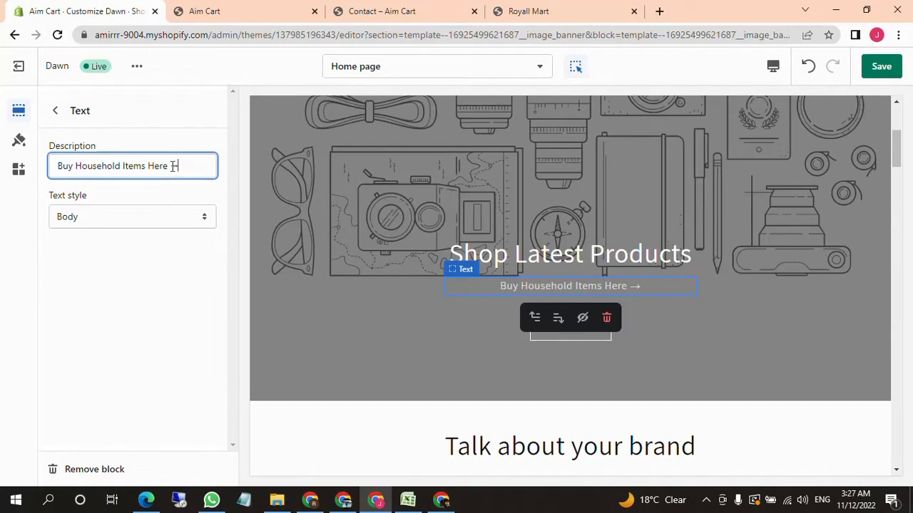
pyautogui.press('BackSpace')
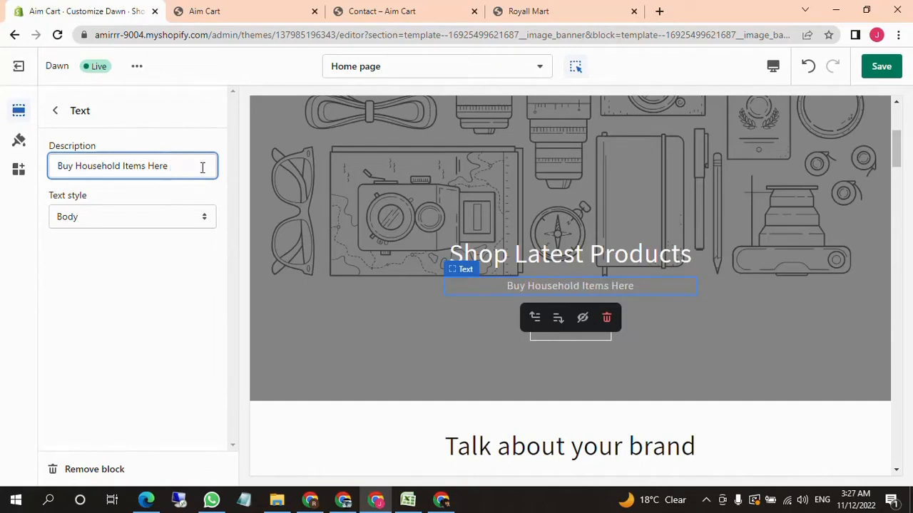
# Examine the settings of the Rich text section, the banner's Shop all button and the image banner itself.
pyautogui.scroll(-1, 422, 350)
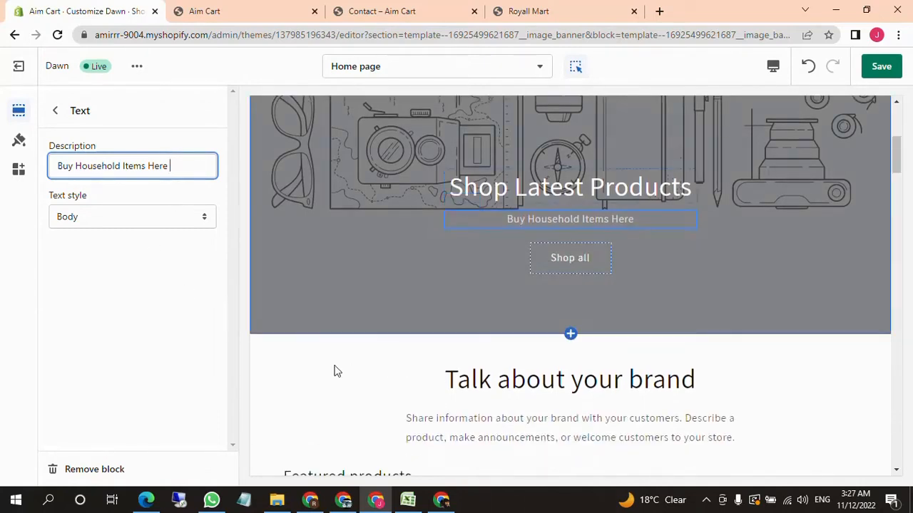
pyautogui.click(402, 371)
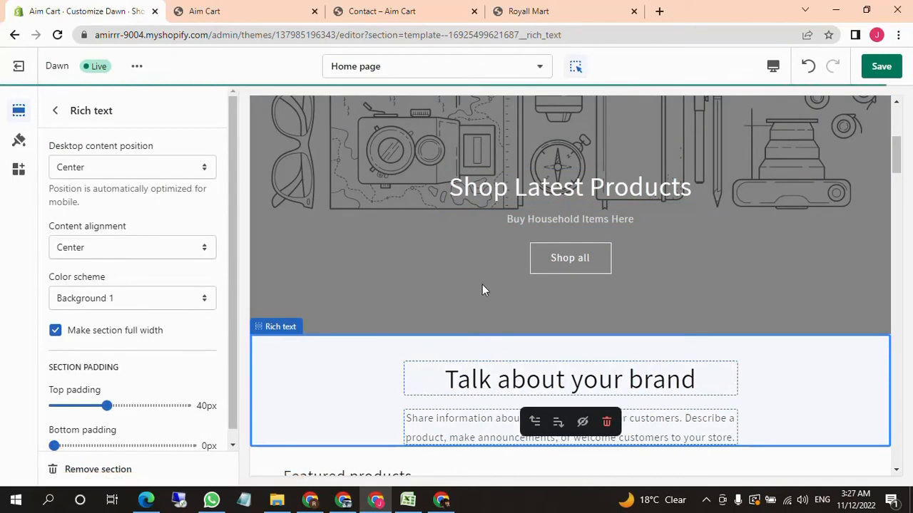
pyautogui.click(565, 254)
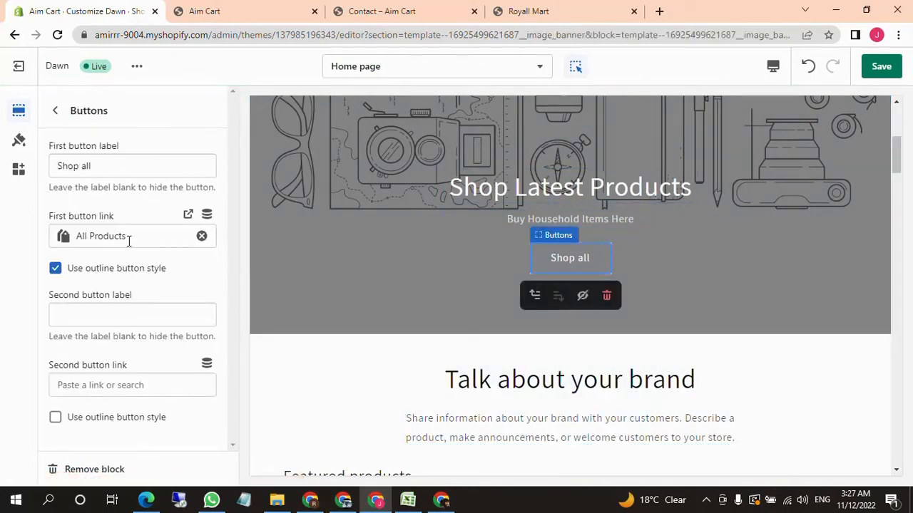
pyautogui.scroll(3, 388, 261)
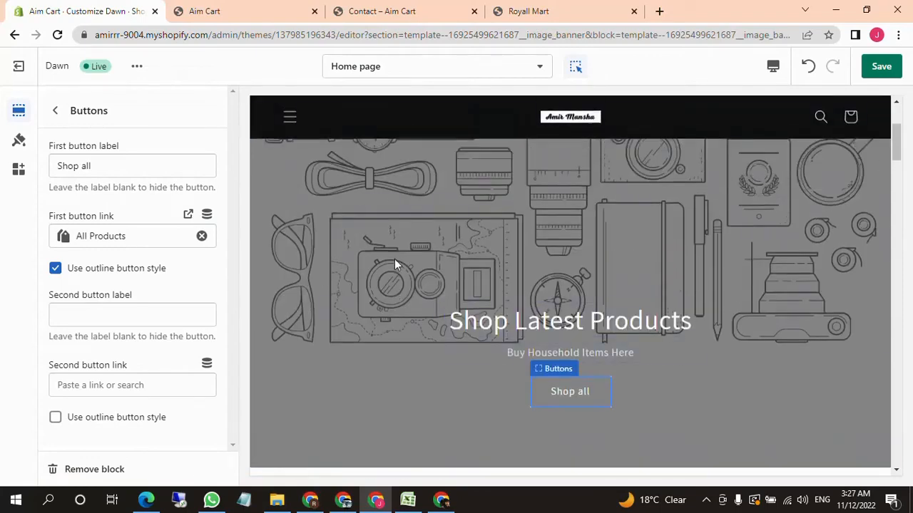
pyautogui.scroll(2, 407, 320)
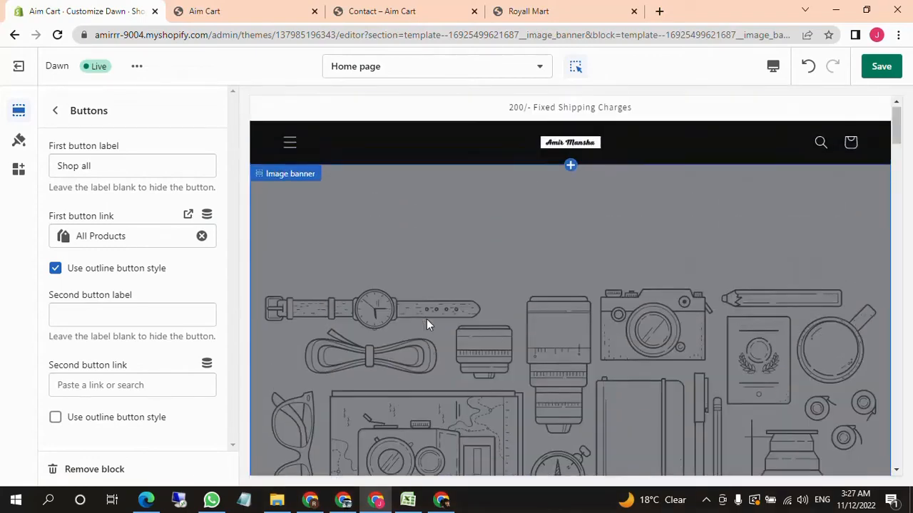
pyautogui.click(385, 282)
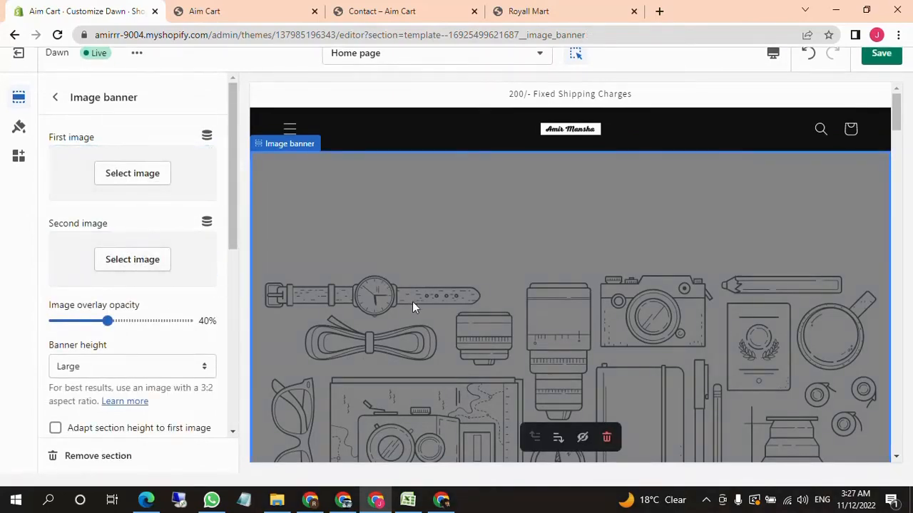
pyautogui.scroll(-3, 419, 307)
pyautogui.scroll(5, 419, 306)
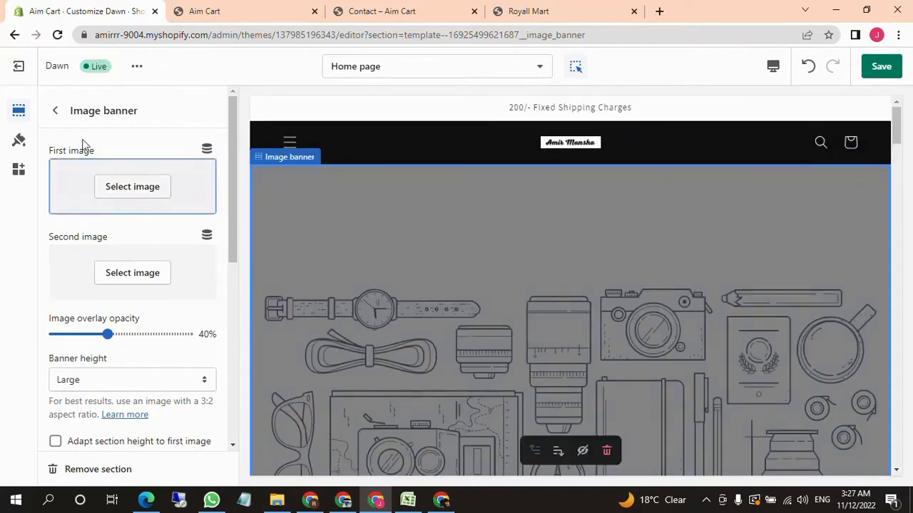
# Set bathroom-3563272_1920-ConvertImage from the image library as the image banner's first image.
pyautogui.click(55, 111)
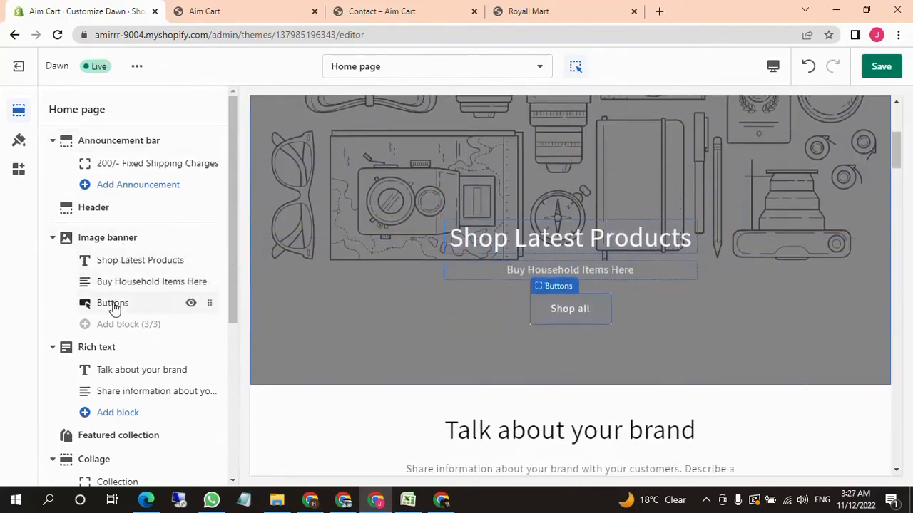
pyautogui.click(109, 238)
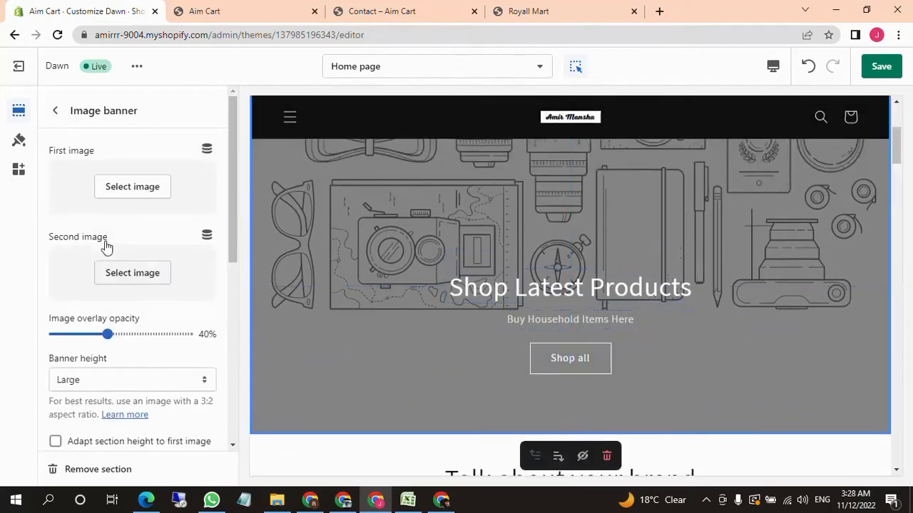
pyautogui.click(134, 189)
pyautogui.click(146, 221)
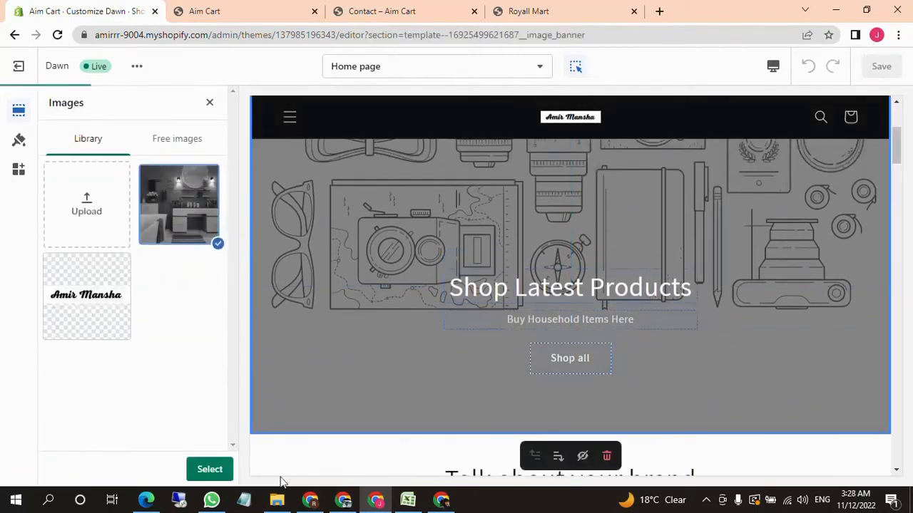
pyautogui.click(208, 470)
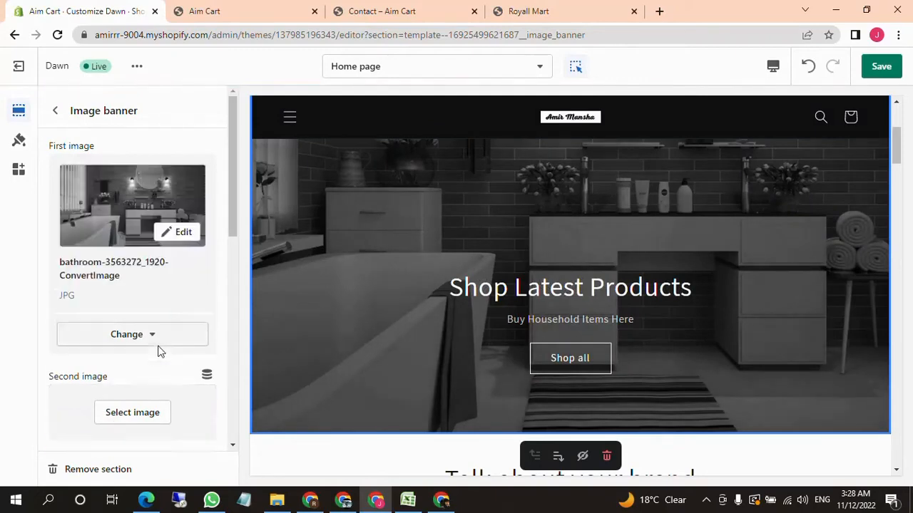
# Upload red-3542789_1920-ConvertImage from the Royal Theme folder as the image banner's second image.
pyautogui.scroll(-3, 146, 365)
pyautogui.click(135, 289)
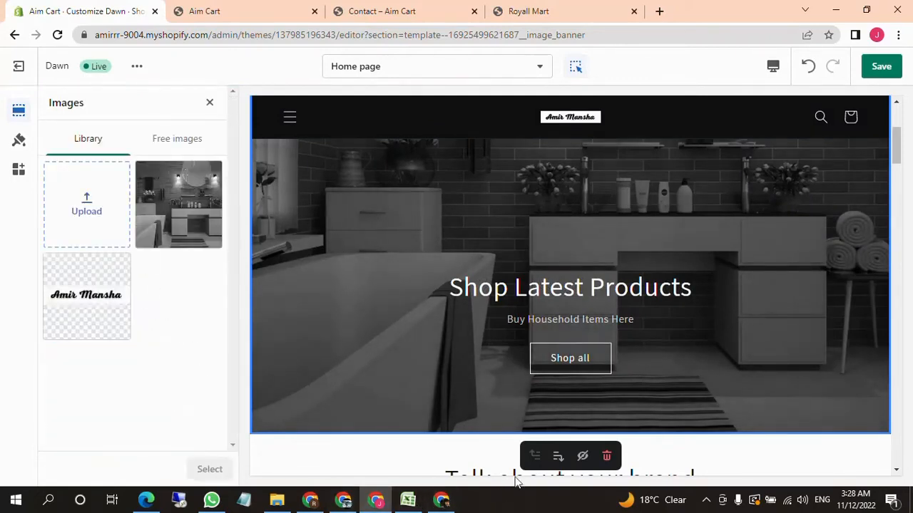
pyautogui.click(89, 237)
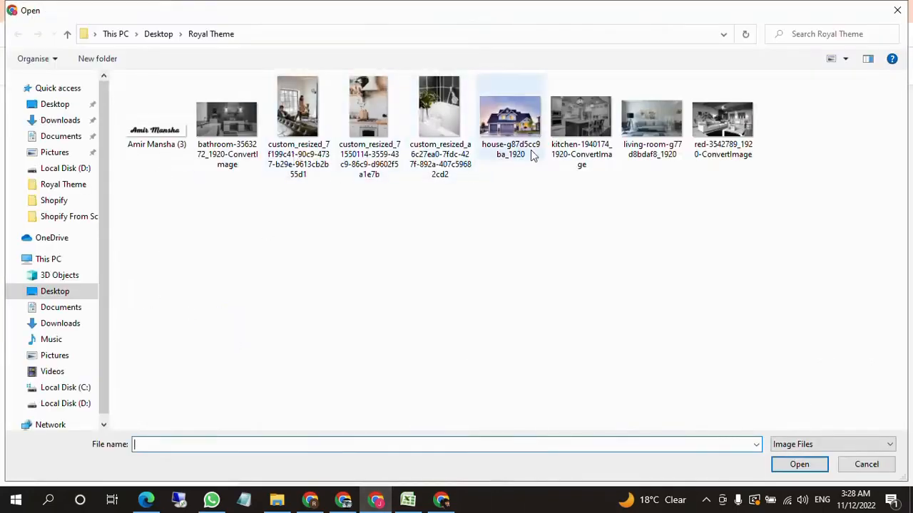
pyautogui.click(633, 135)
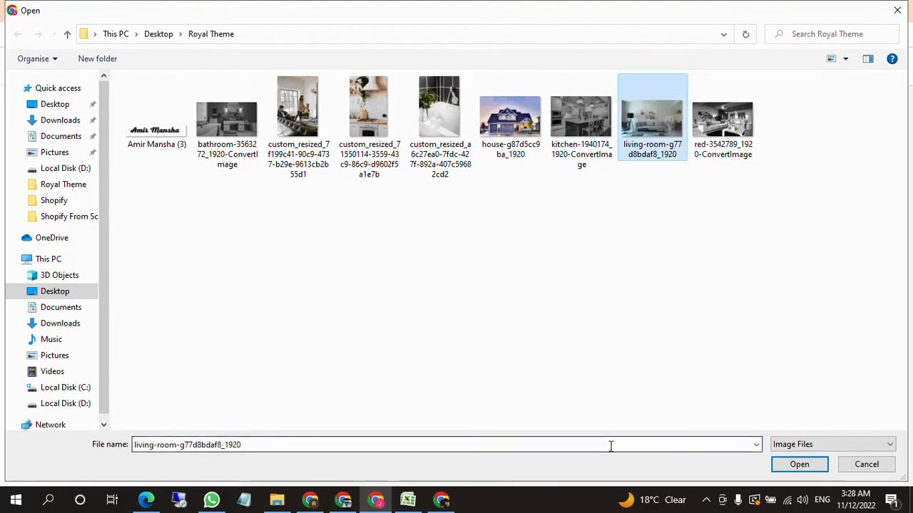
pyautogui.click(722, 129)
pyautogui.click(799, 464)
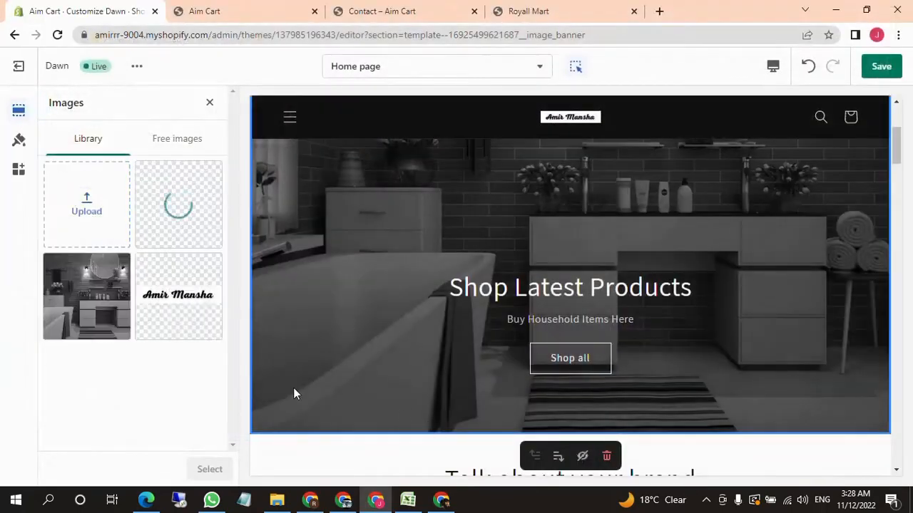
# Look through the free image categories and return to the store's own image library.
pyautogui.click(193, 140)
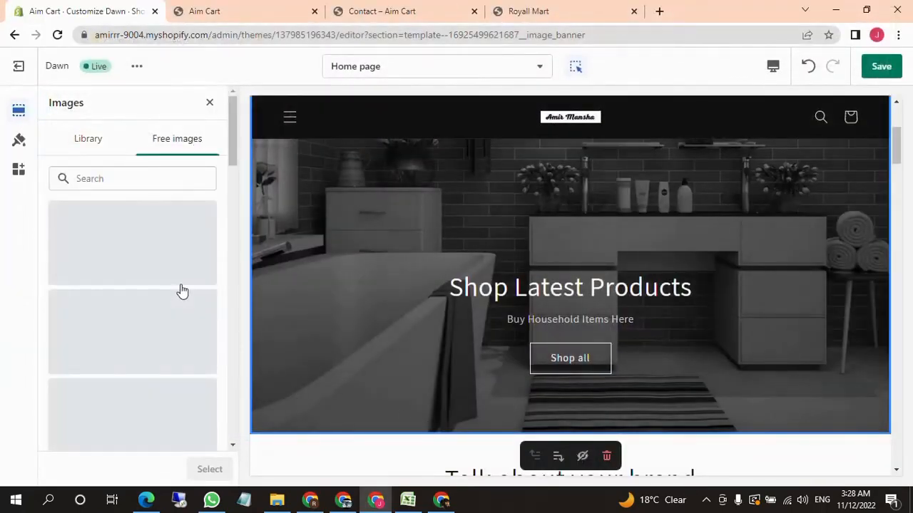
pyautogui.scroll(-3, 179, 292)
pyautogui.scroll(-3, 146, 350)
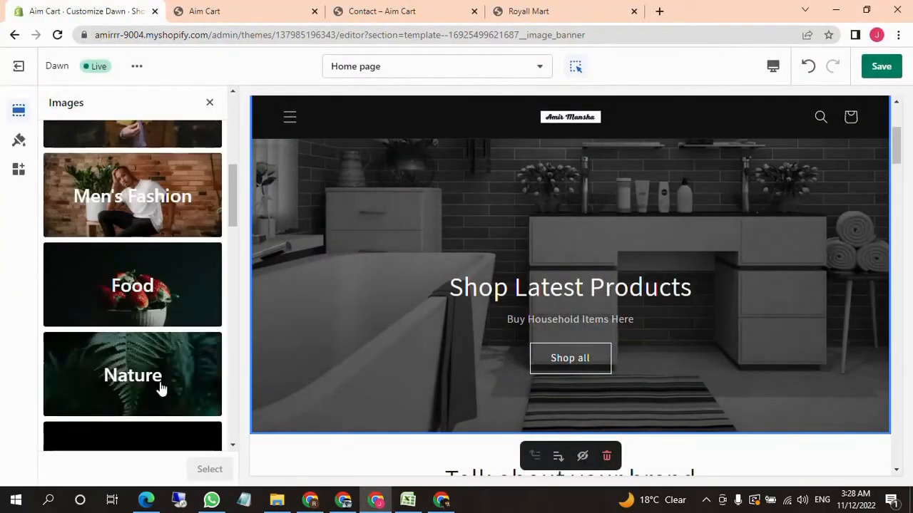
pyautogui.scroll(3, 157, 352)
pyautogui.scroll(2, 159, 357)
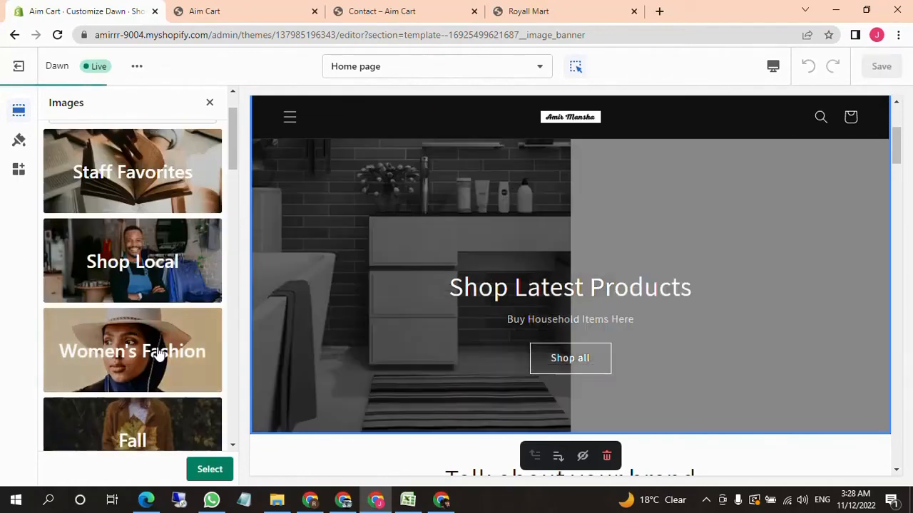
pyautogui.scroll(1, 132, 267)
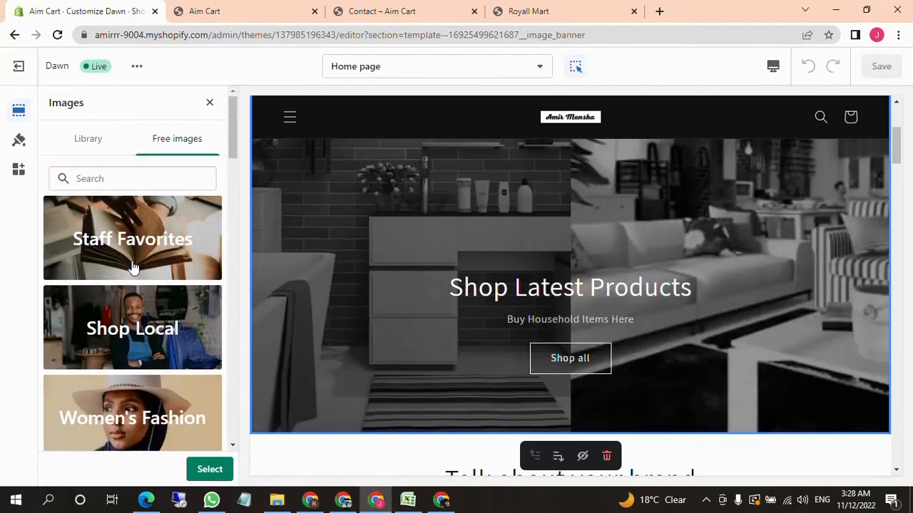
pyautogui.click(91, 143)
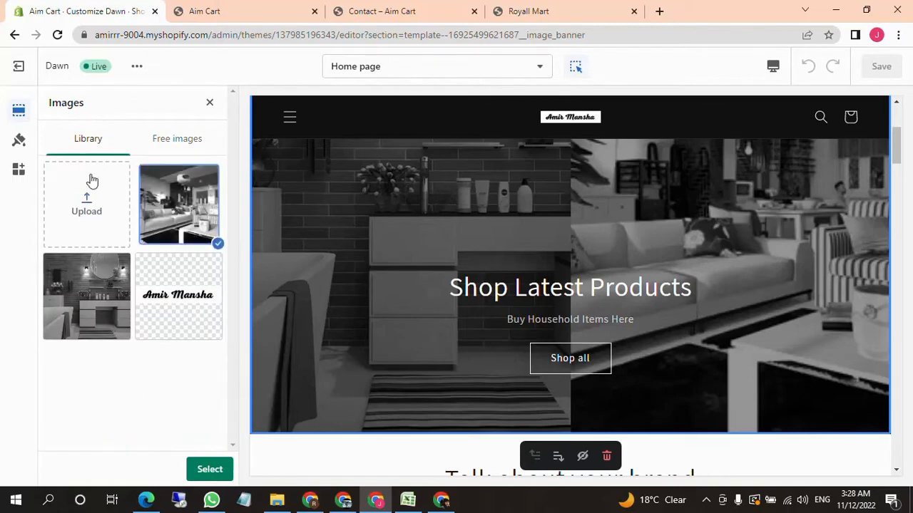
# Apply red-3542789_1920-ConvertImage as the banner's second image and review both image settings.
pyautogui.click(208, 471)
pyautogui.scroll(-4, 148, 307)
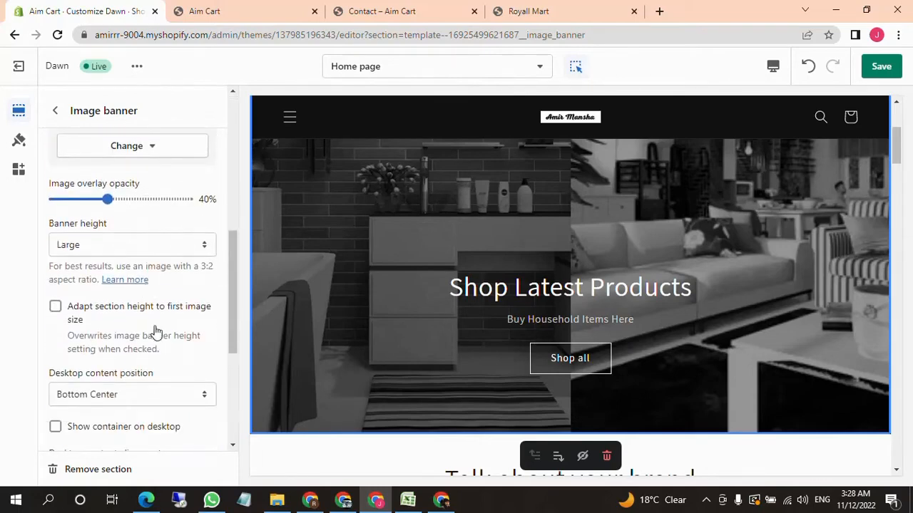
pyautogui.scroll(-2, 155, 331)
pyautogui.scroll(5, 143, 317)
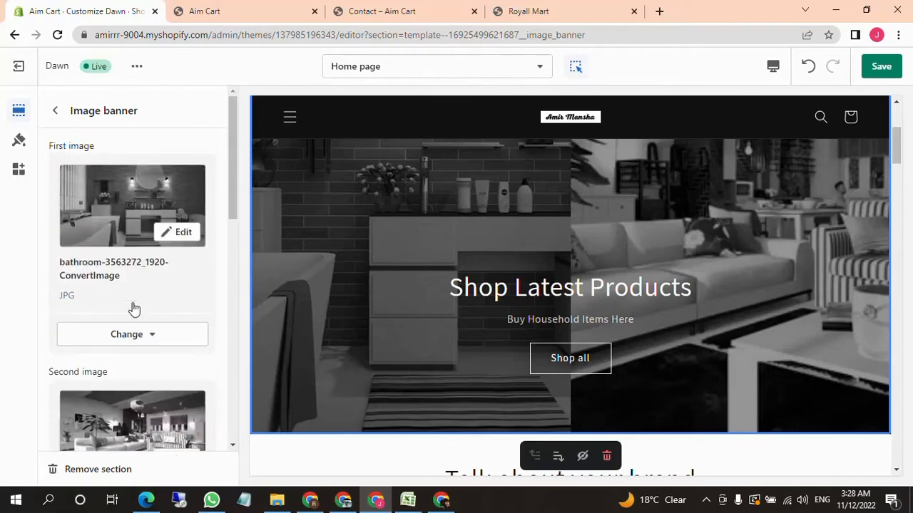
pyautogui.scroll(-3, 122, 224)
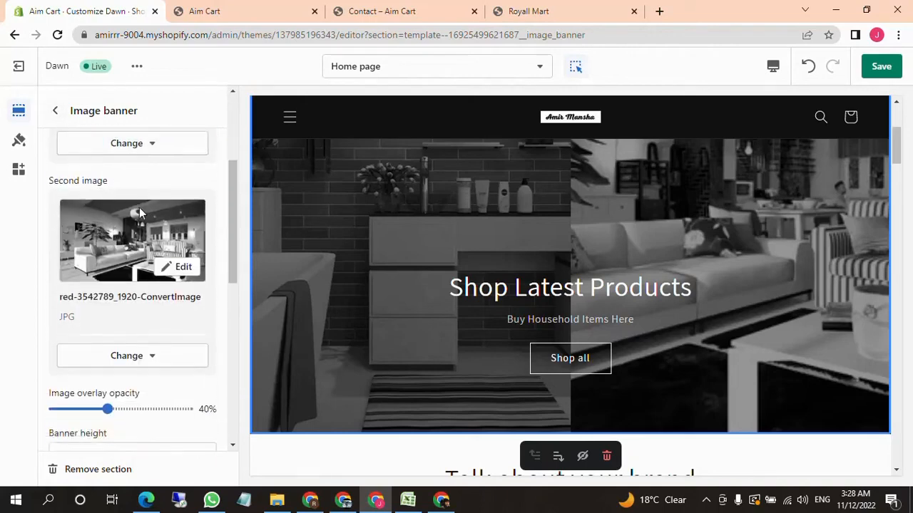
# Try image overlay opacities of 70% and 0% on the banner, and set it to 80%.
pyautogui.scroll(-1, 148, 285)
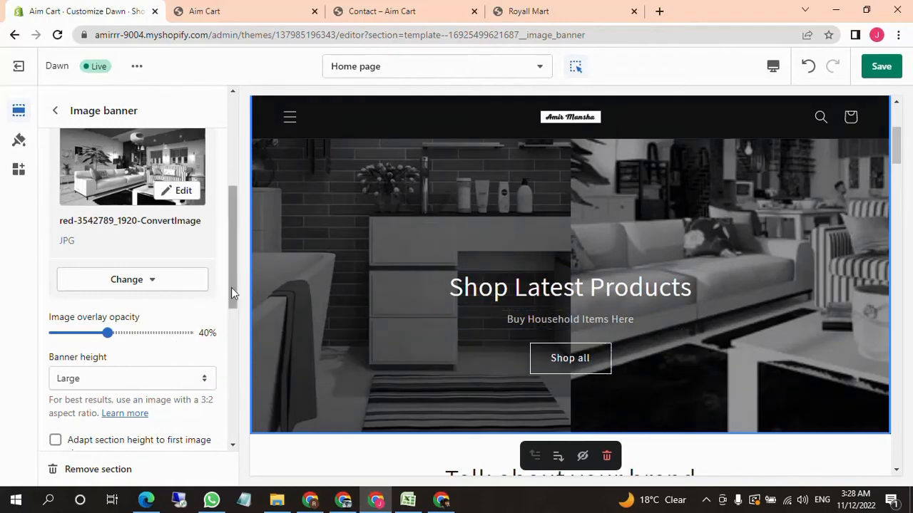
pyautogui.moveTo(107, 334); pyautogui.dragTo(150, 334)
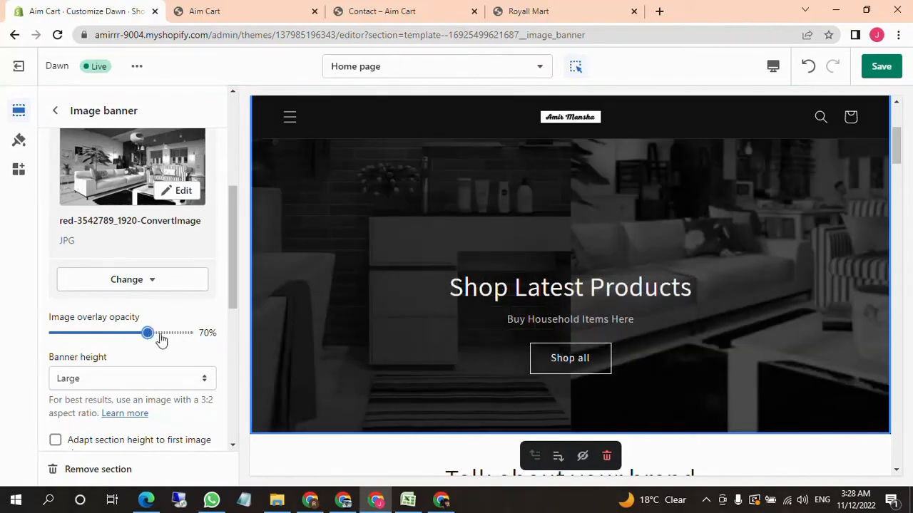
pyautogui.moveTo(148, 332); pyautogui.dragTo(37, 343)
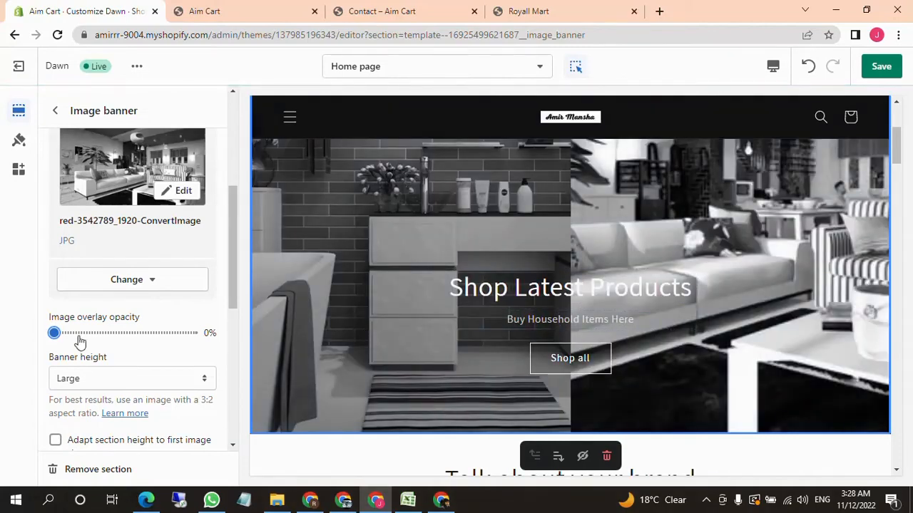
pyautogui.moveTo(55, 332); pyautogui.dragTo(161, 332)
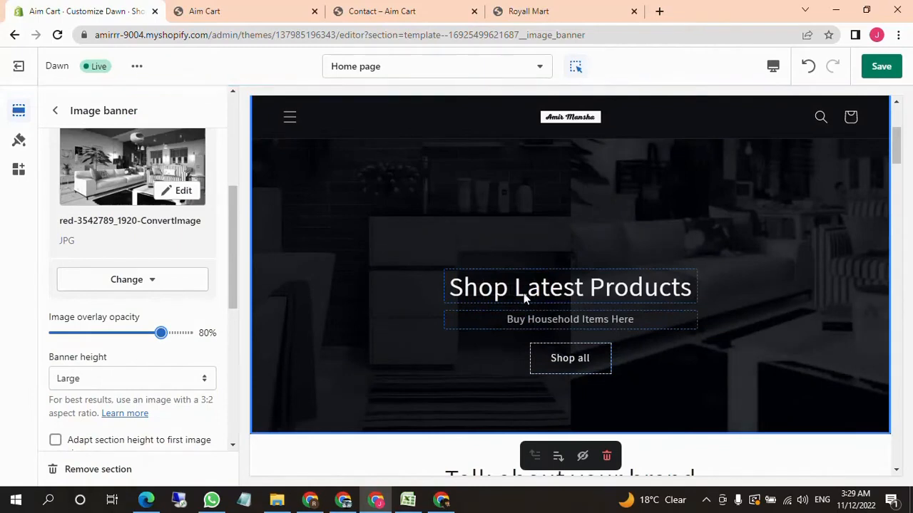
# Set the image banner's height to Medium.
pyautogui.scroll(-1, 186, 350)
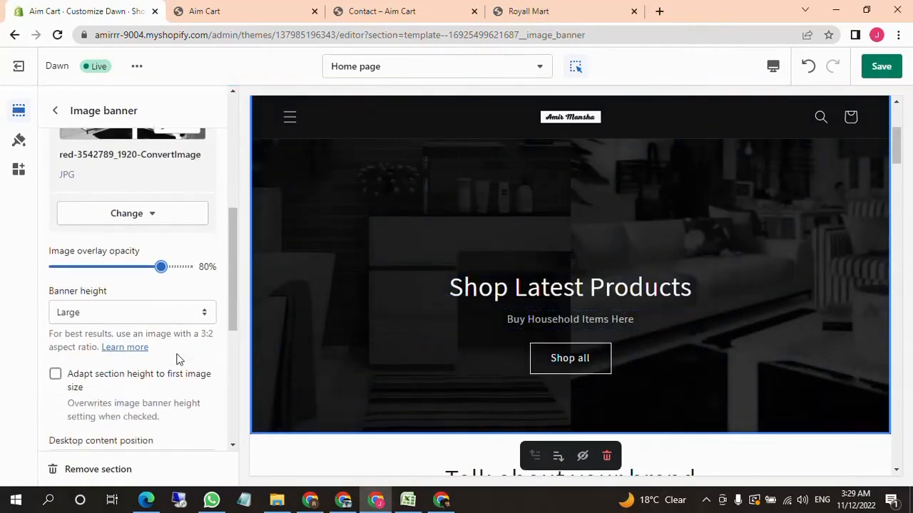
pyautogui.click(116, 311)
pyautogui.click(94, 338)
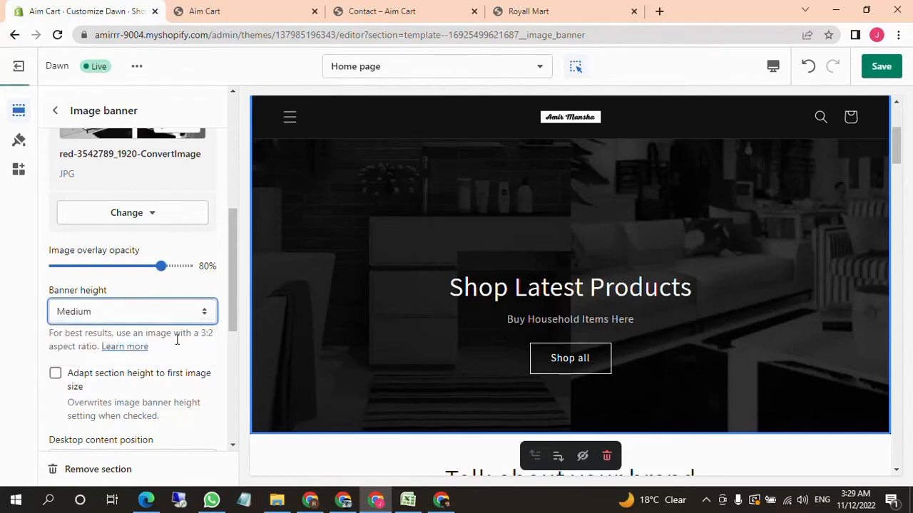
# Examine the image banner on the Aim Cart store preview page and return to the theme editor.
pyautogui.click(237, 14)
pyautogui.scroll(-1, 307, 121)
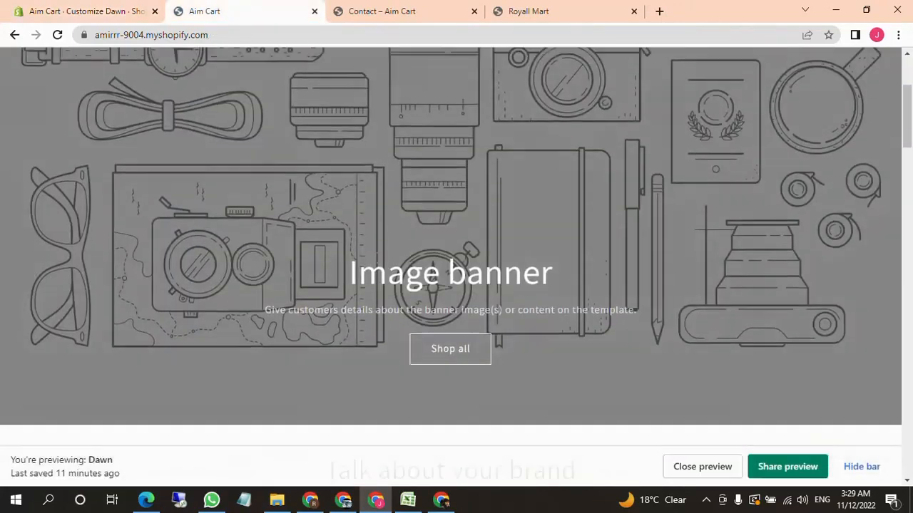
pyautogui.scroll(2, 378, 249)
pyautogui.scroll(-3, 370, 246)
pyautogui.scroll(1, 370, 246)
pyautogui.click(85, 11)
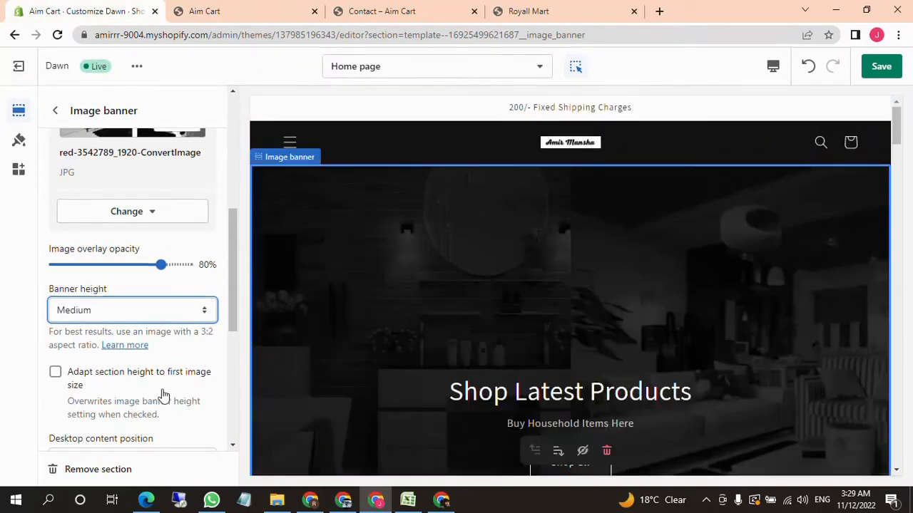
# Enable adapting the image banner's section height to the first image size.
pyautogui.scroll(-1, 128, 356)
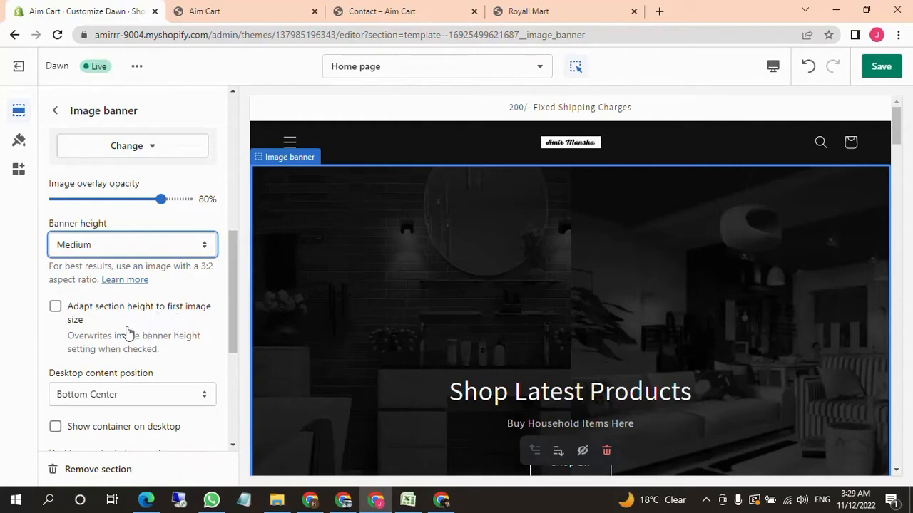
pyautogui.scroll(-1, 117, 332)
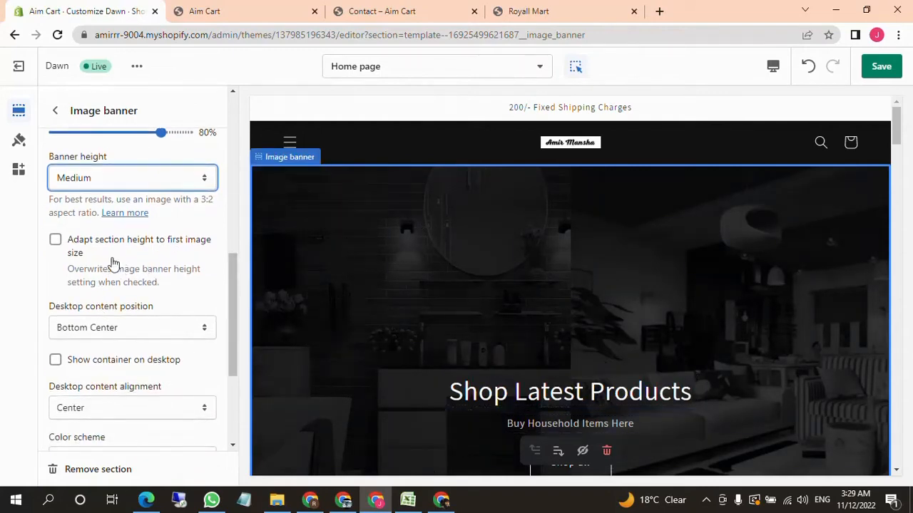
pyautogui.scroll(-1, 485, 269)
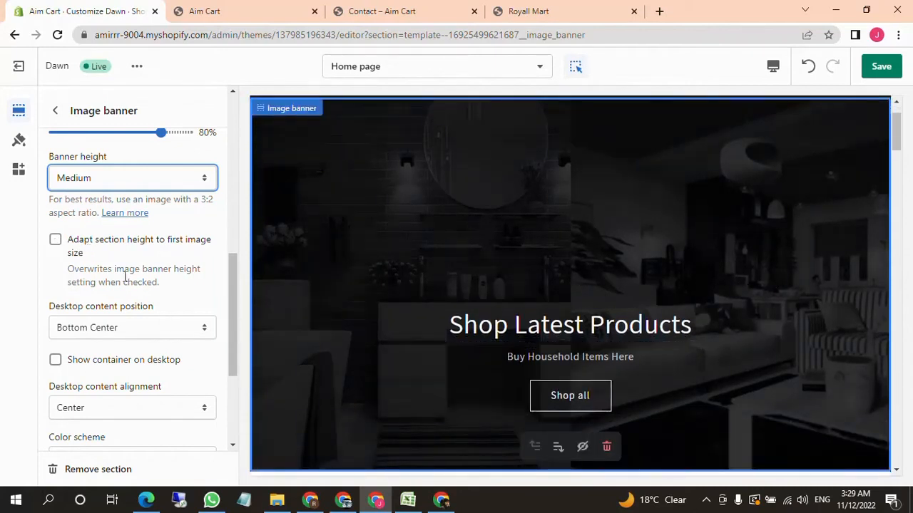
pyautogui.click(56, 242)
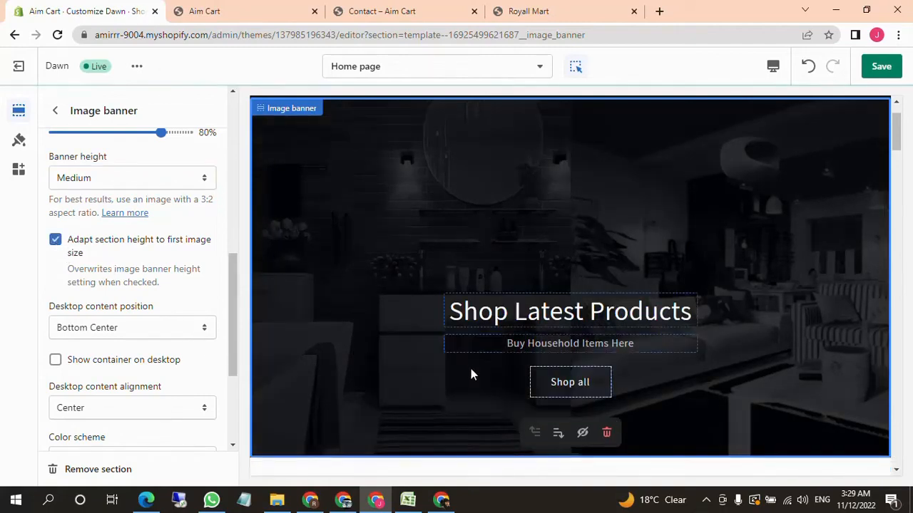
pyautogui.click(59, 253)
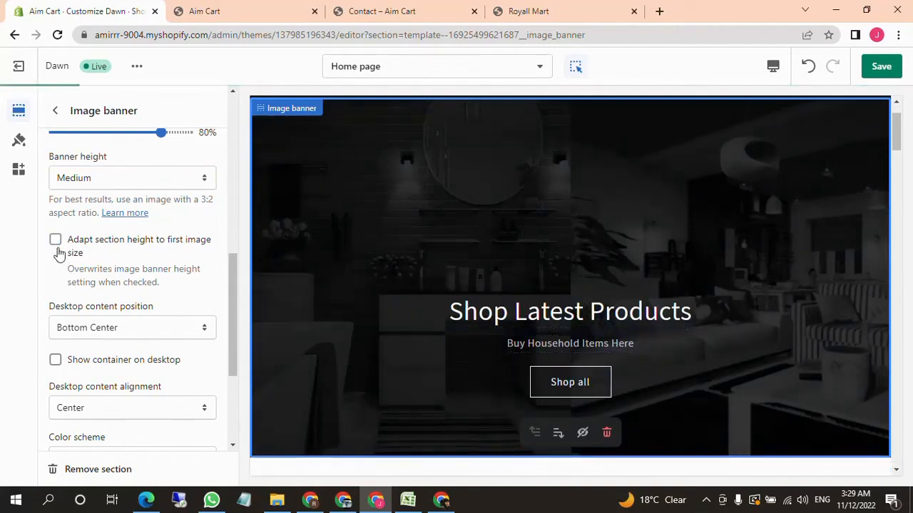
pyautogui.click(57, 253)
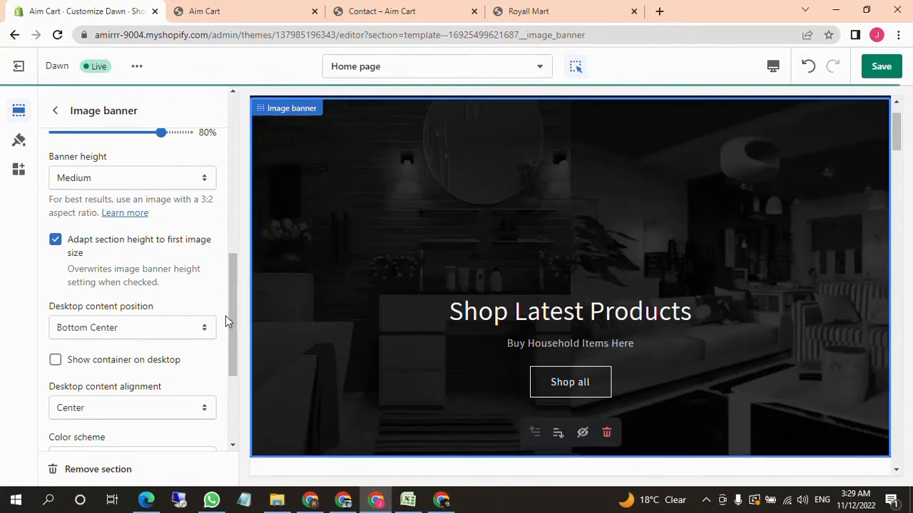
# Set the banner's desktop content position to Bottom Left and its desktop content alignment to Left.
pyautogui.click(177, 330)
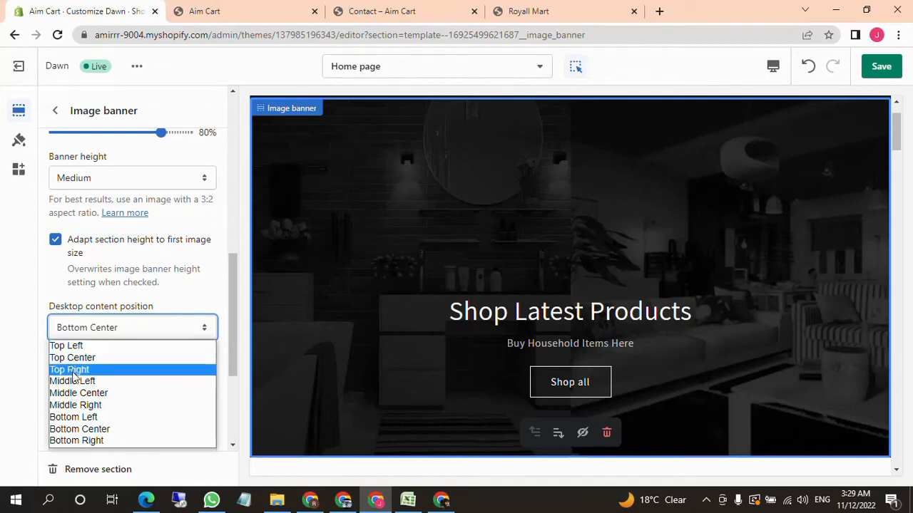
pyautogui.click(75, 420)
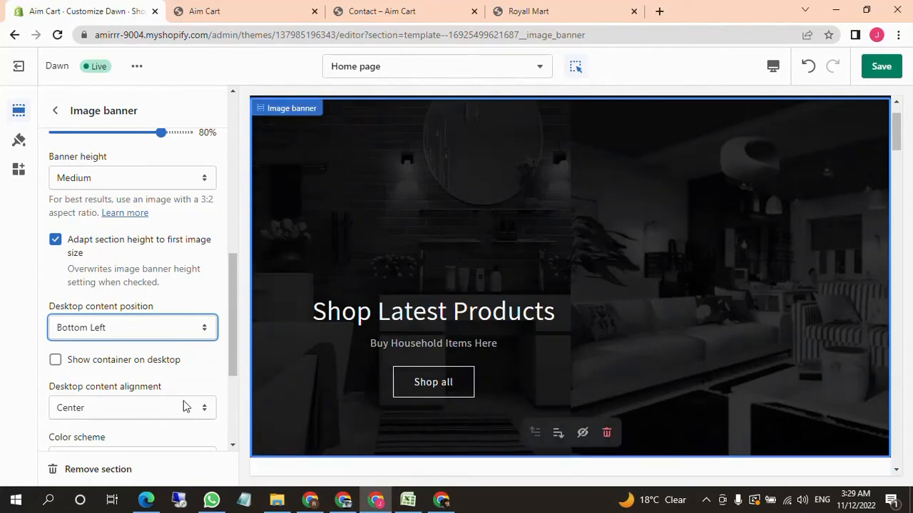
pyautogui.scroll(-1, 179, 405)
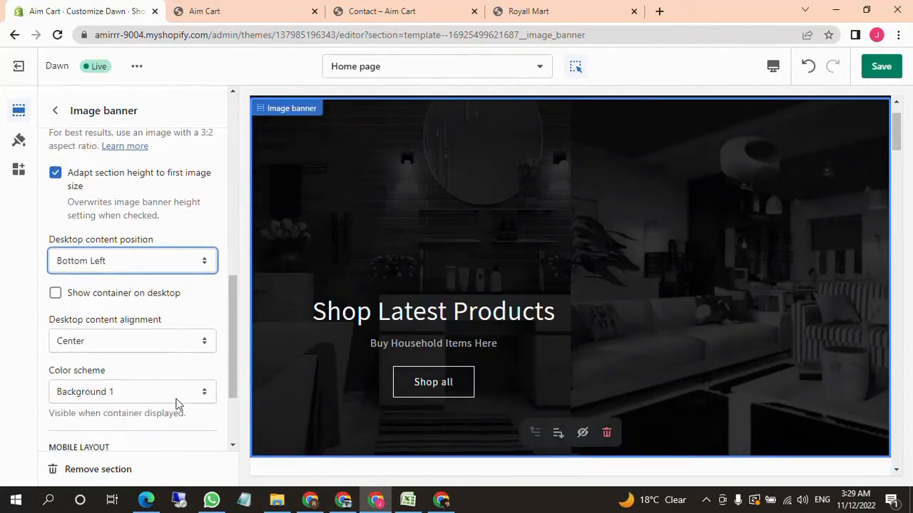
pyautogui.click(131, 343)
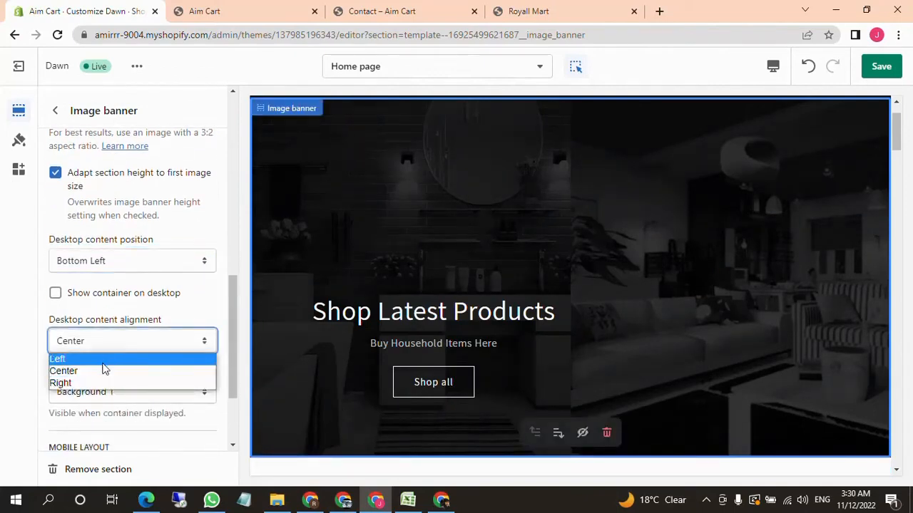
pyautogui.click(102, 362)
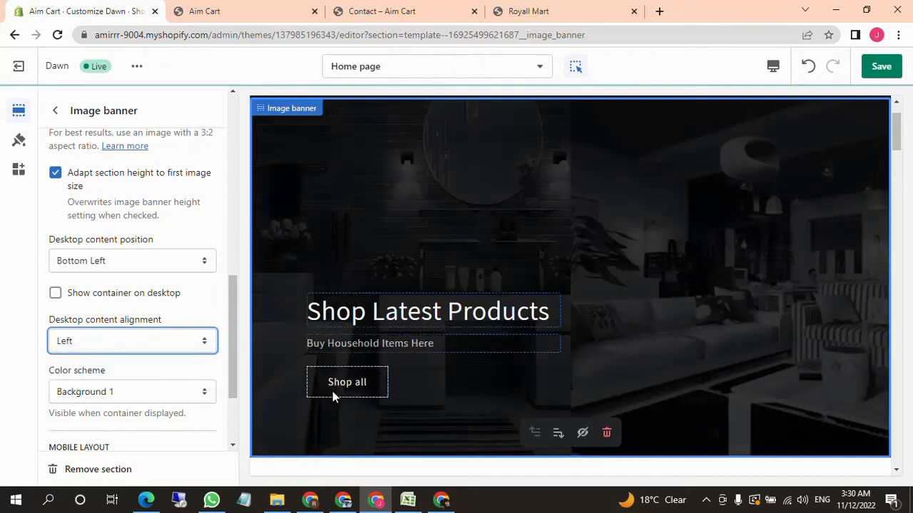
# Try the Accent 1 color scheme on the image banner and restore Background 1.
pyautogui.scroll(-1, 382, 442)
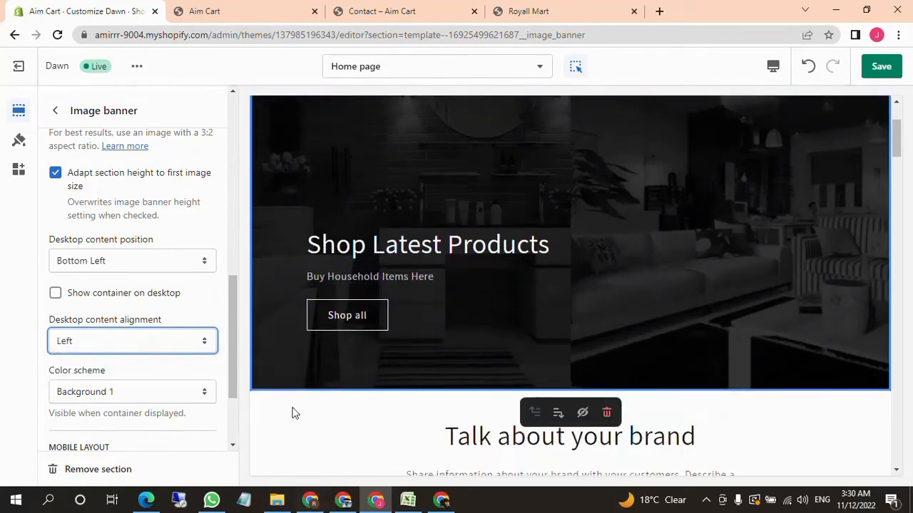
pyautogui.scroll(-1, 174, 413)
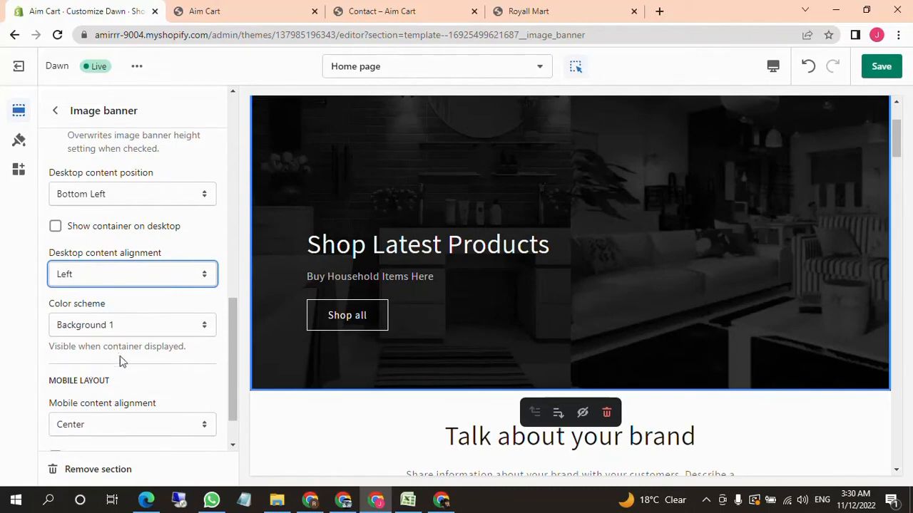
pyautogui.scroll(-1, 126, 361)
pyautogui.click(155, 276)
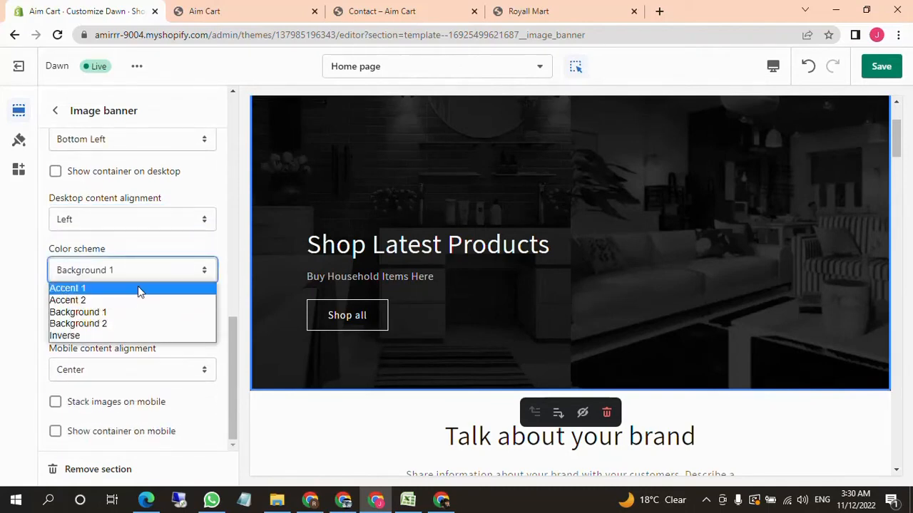
pyautogui.click(138, 288)
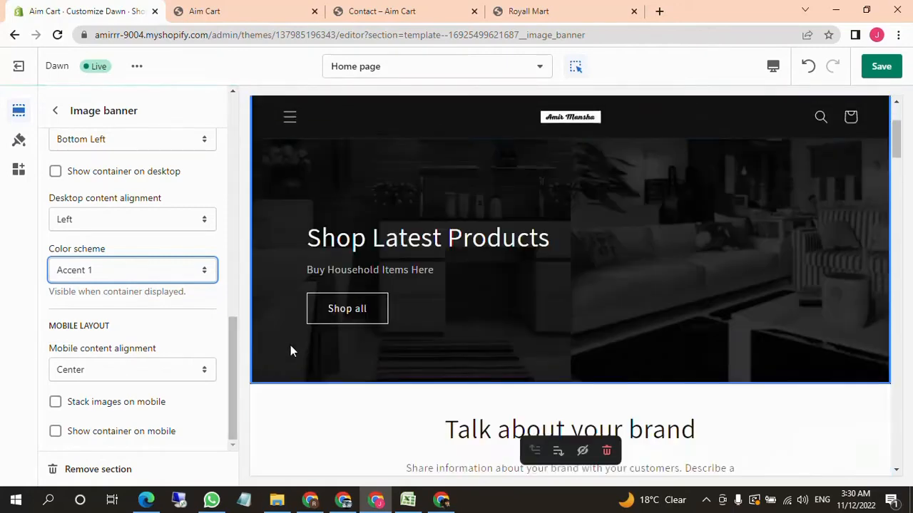
pyautogui.click(148, 277)
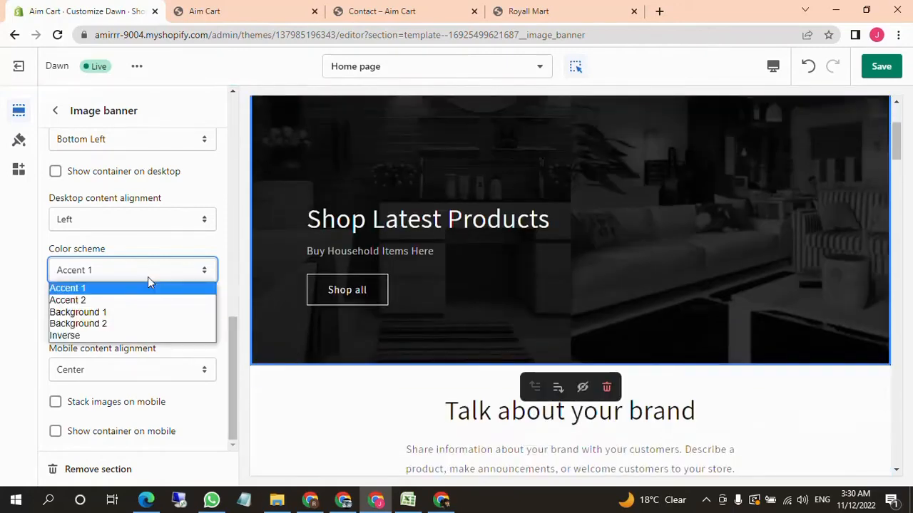
pyautogui.click(127, 313)
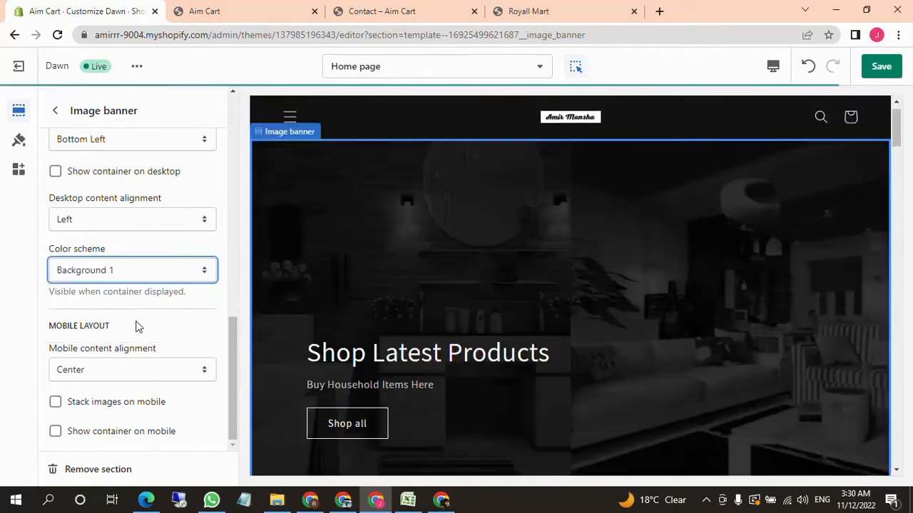
pyautogui.scroll(-1, 492, 299)
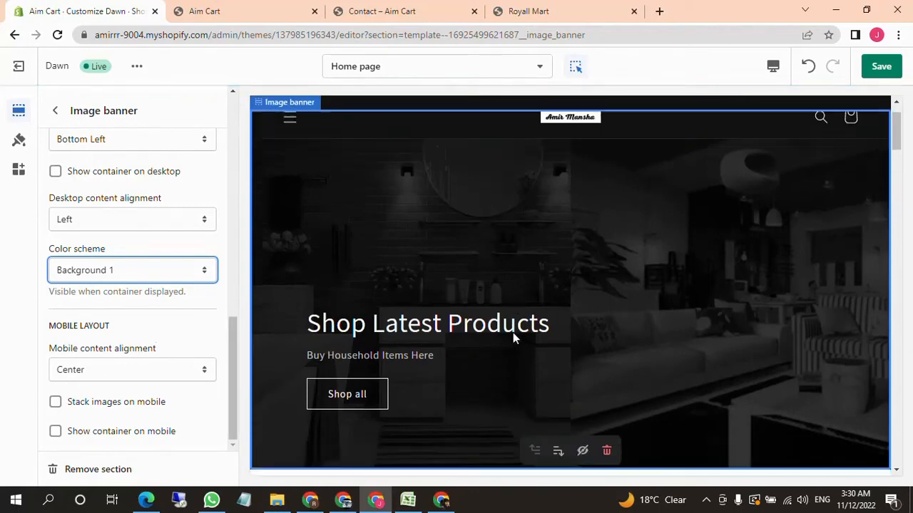
pyautogui.click(151, 278)
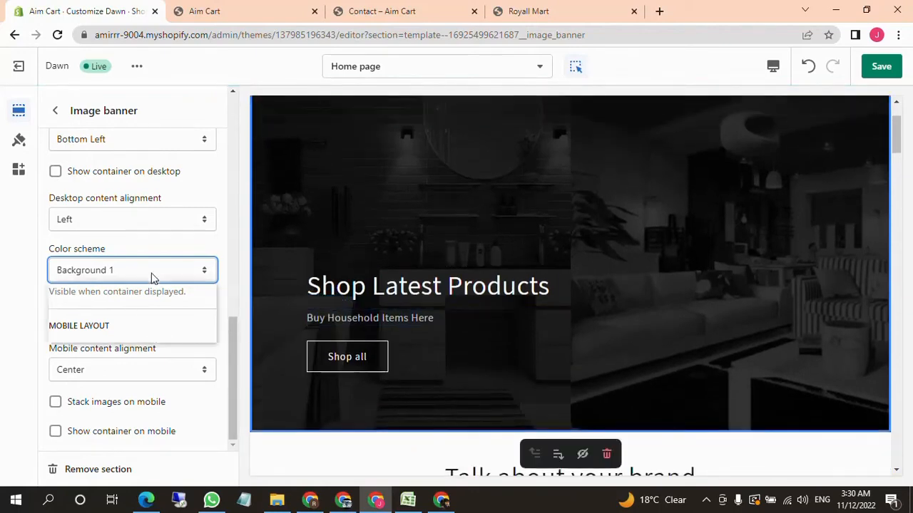
pyautogui.click(176, 315)
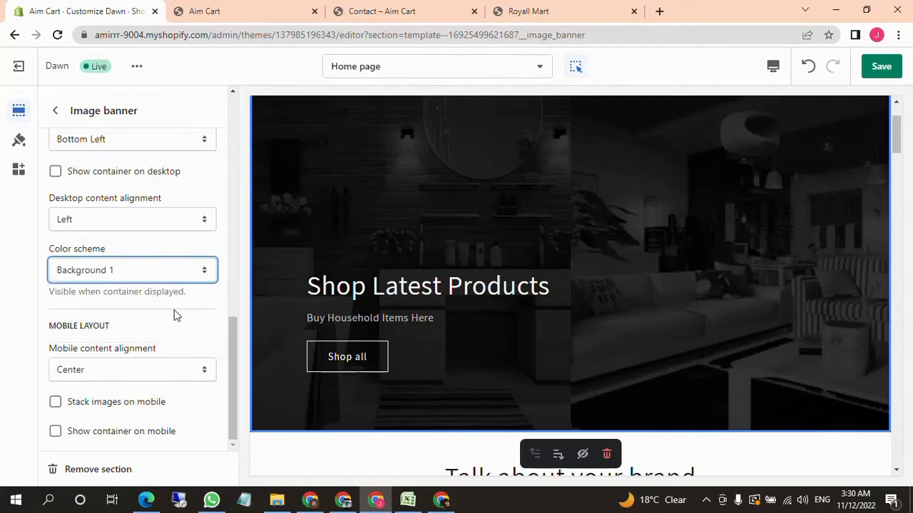
# Look over the edited image banner and the Rich text section below it in the page preview.
pyautogui.scroll(-1, 517, 364)
pyautogui.scroll(3, 508, 368)
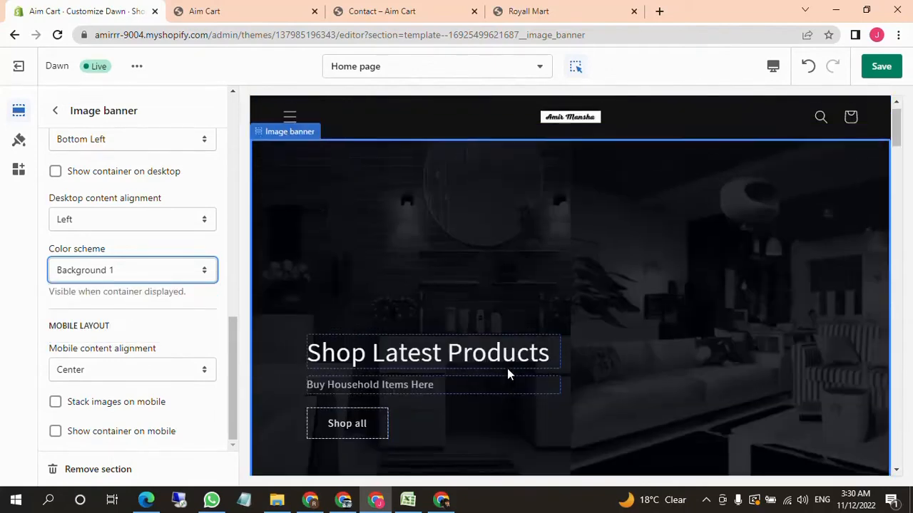
pyautogui.scroll(-1, 485, 378)
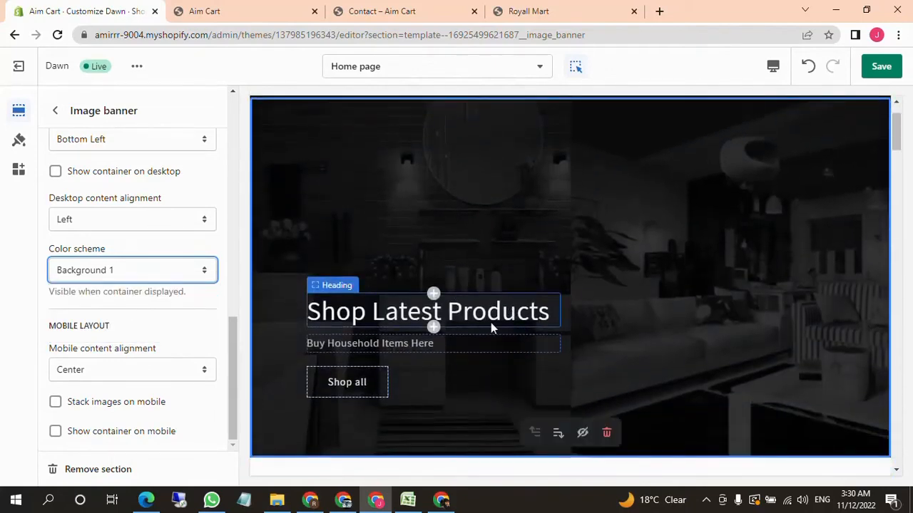
pyautogui.scroll(-2, 560, 299)
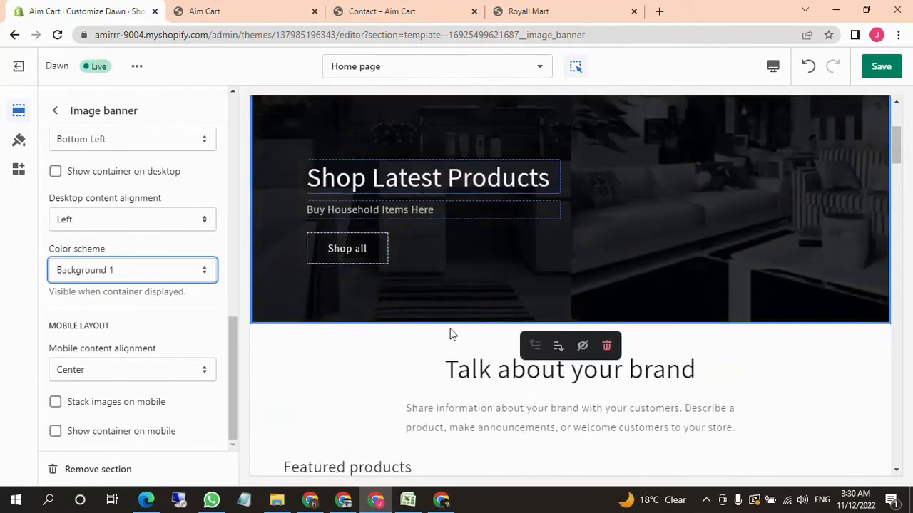
pyautogui.scroll(-1, 414, 386)
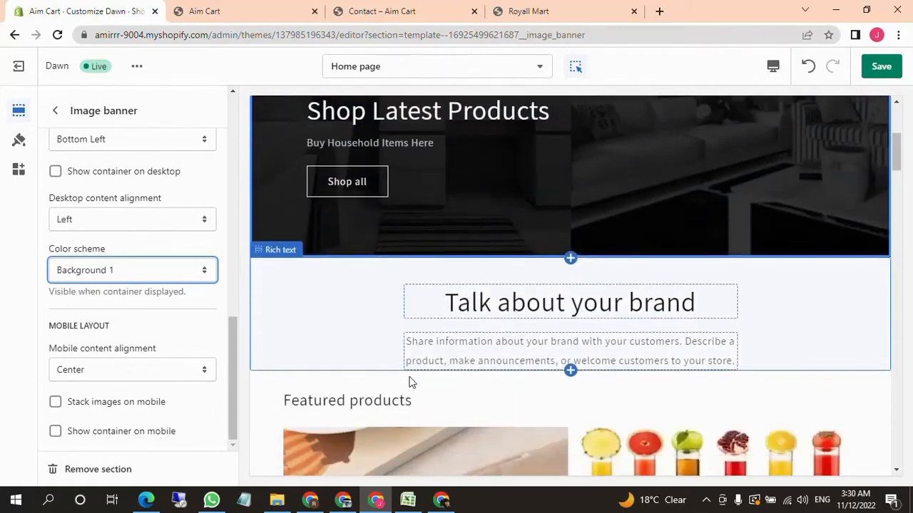
pyautogui.click(498, 318)
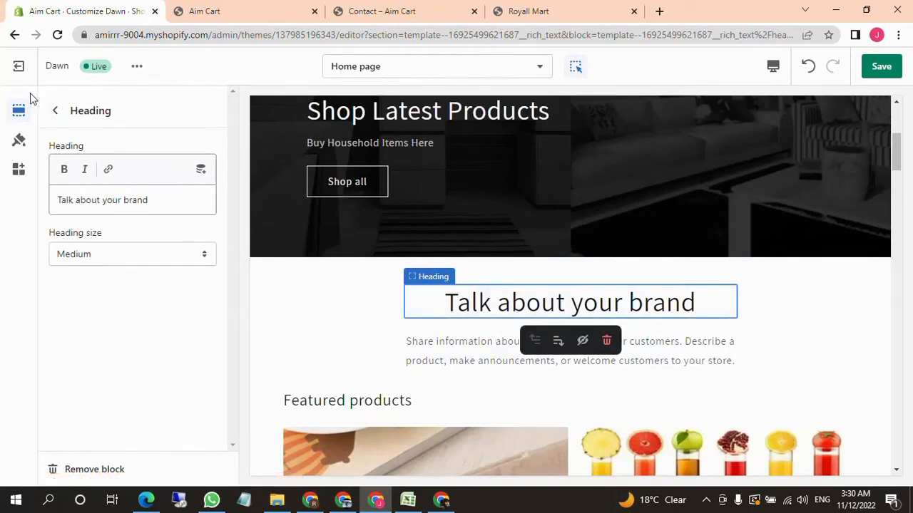
pyautogui.click(55, 110)
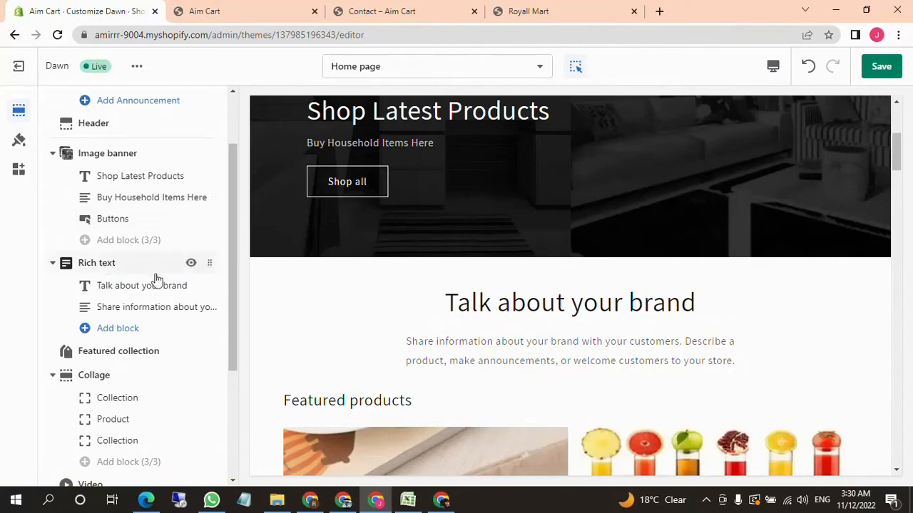
pyautogui.scroll(1, 157, 278)
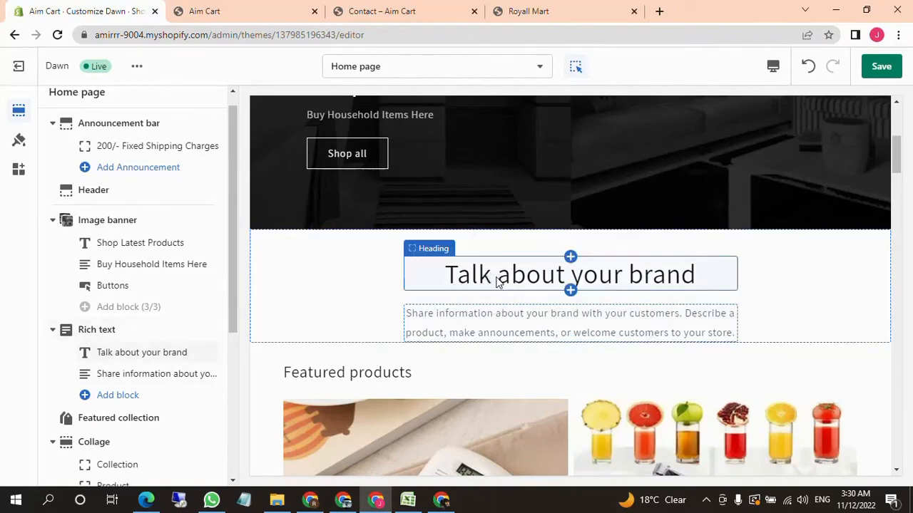
# Switch to the Royall Mart store page and copy the heading "Let's Make A Smart Look" beside the living-room picture.
pyautogui.click(517, 11)
pyautogui.scroll(-10, 614, 328)
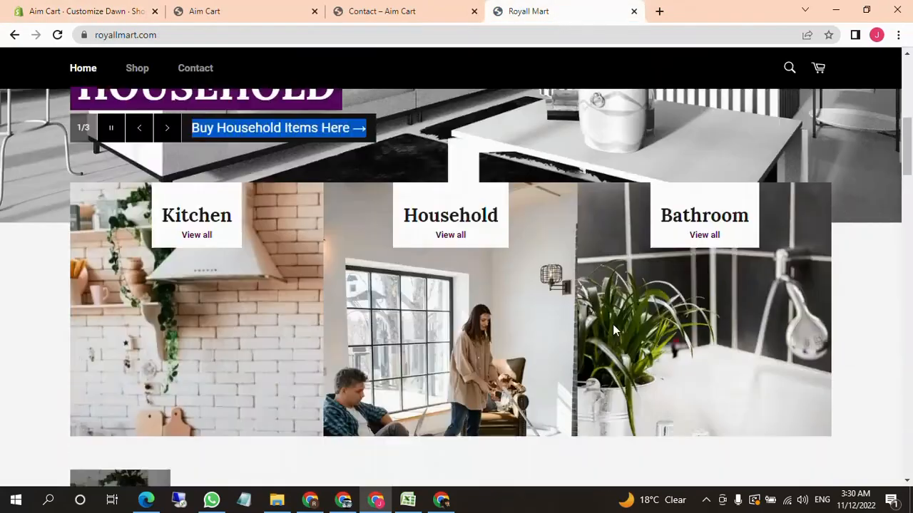
pyautogui.scroll(-10, 613, 330)
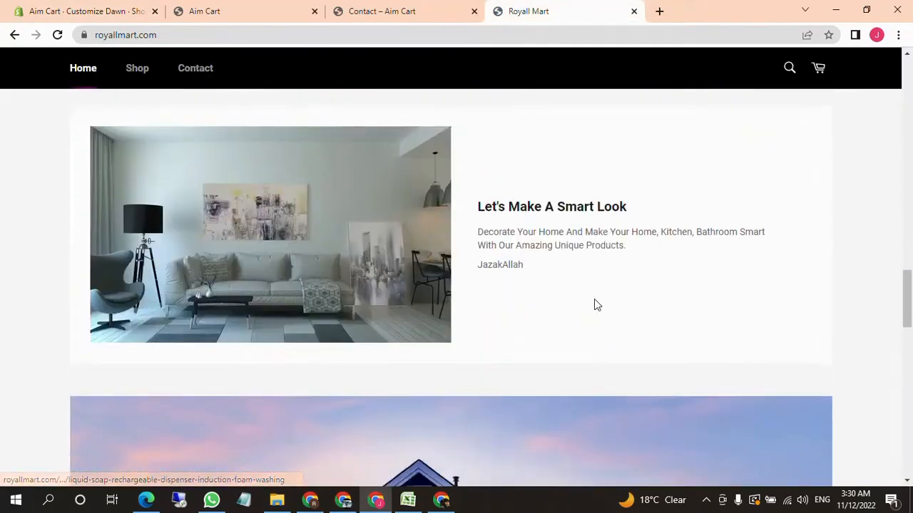
pyautogui.moveTo(476, 208); pyautogui.dragTo(651, 216)
pyautogui.rightClick(580, 208)
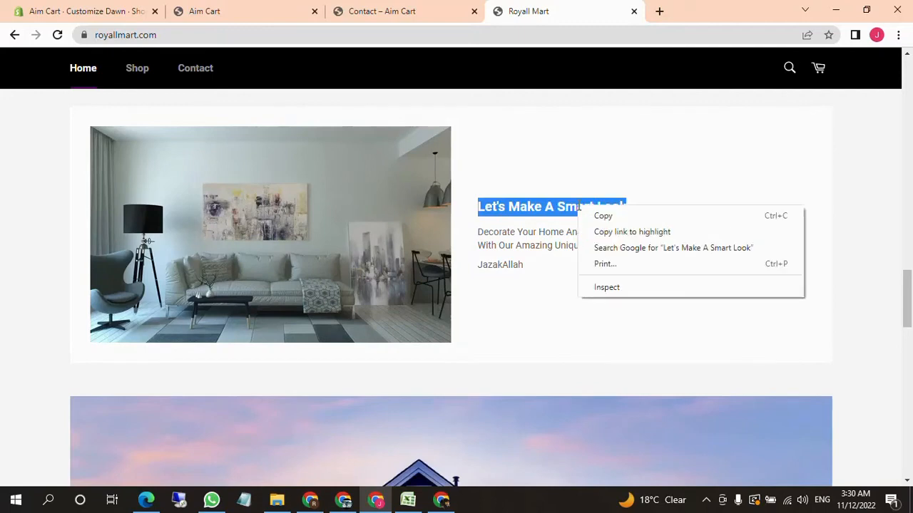
pyautogui.click(589, 220)
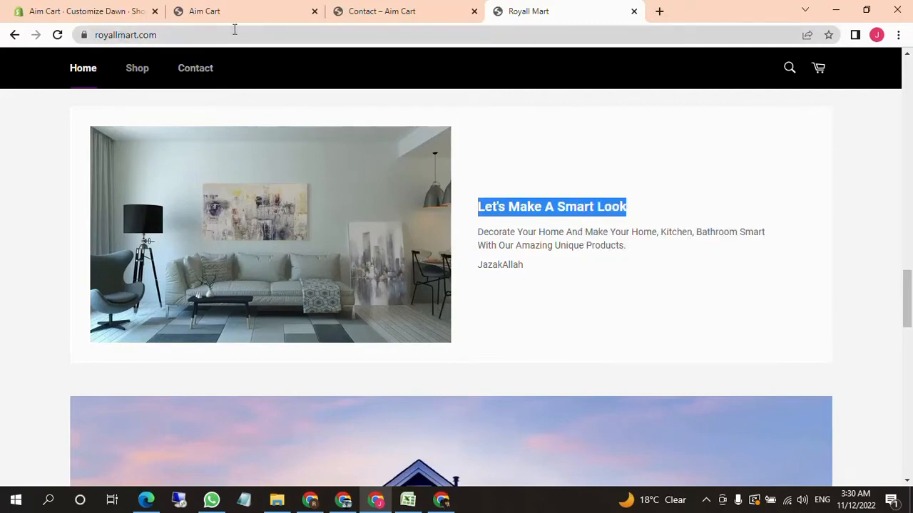
# Back in the theme editor, replace the Rich text section's heading with the copied "Let's Make A Smart Look".
pyautogui.click(94, 10)
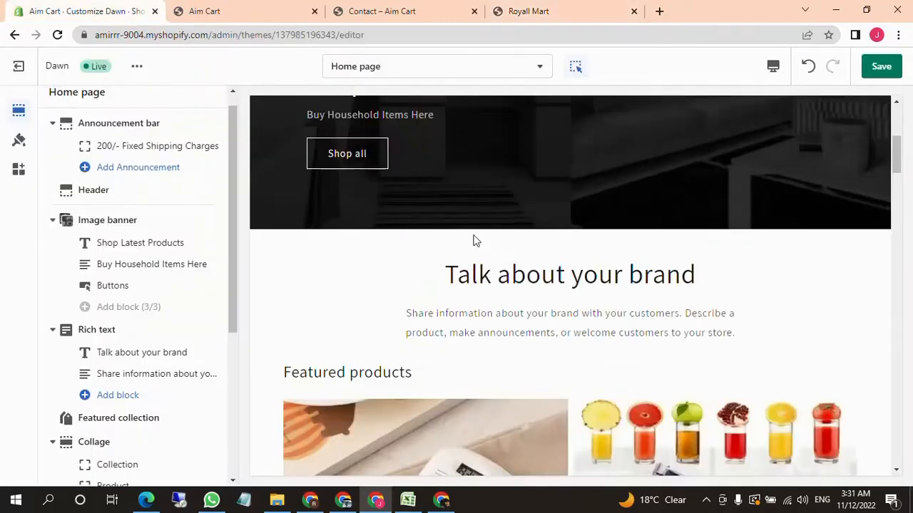
pyautogui.click(428, 287)
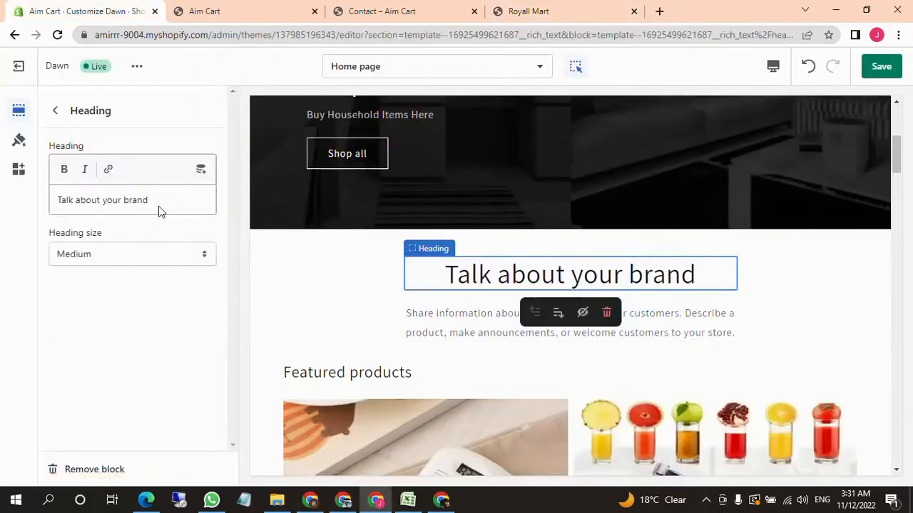
pyautogui.moveTo(159, 208); pyautogui.dragTo(45, 205)
pyautogui.rightClick(82, 199)
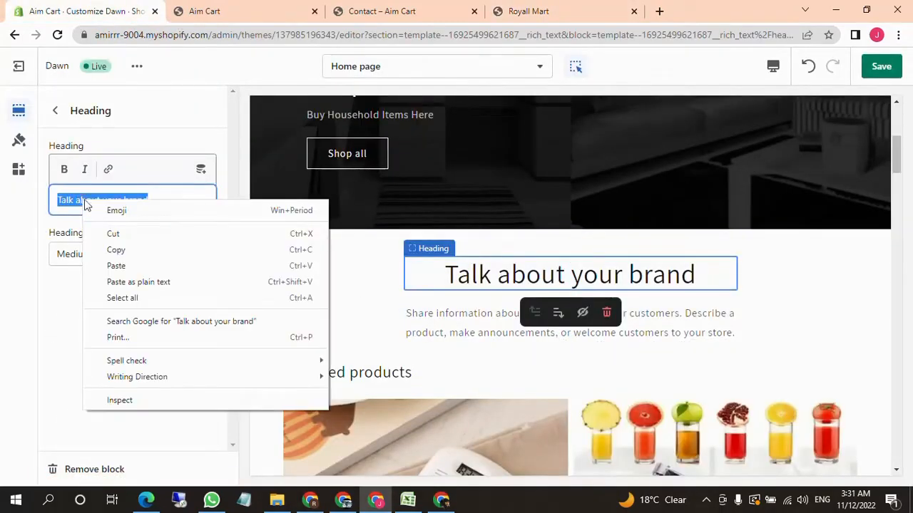
pyautogui.click(114, 265)
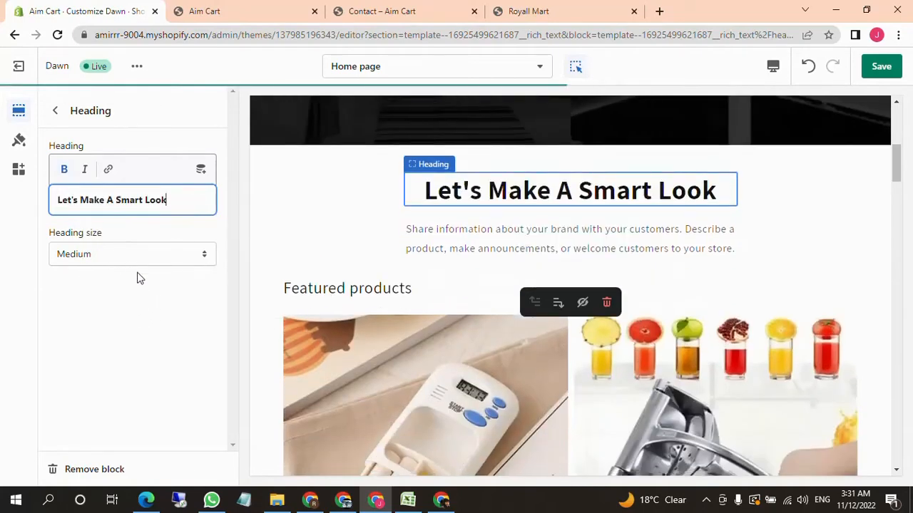
# Select the Rich text description block, then copy the paragraph under "Let's Make A Smart Look" from the Royall Mart page, including "JazakAllah".
pyautogui.click(484, 249)
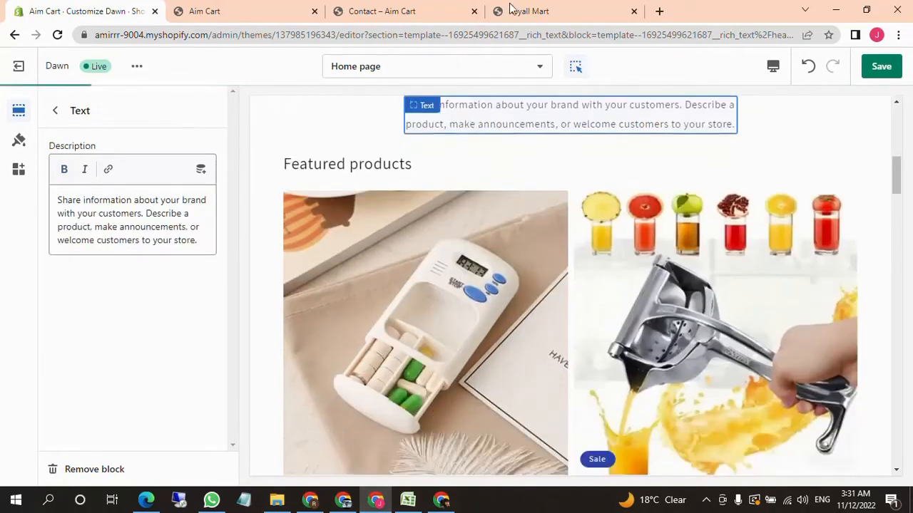
pyautogui.click(511, 11)
pyautogui.moveTo(591, 285); pyautogui.dragTo(477, 229)
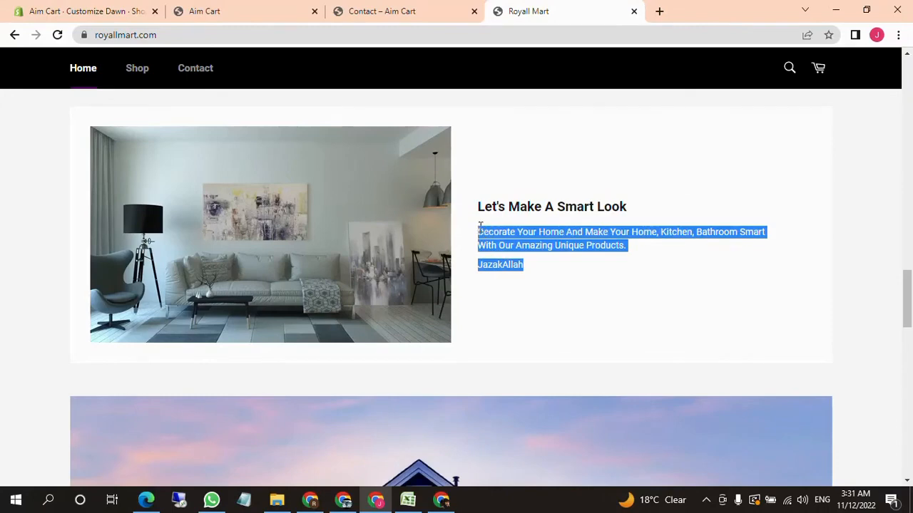
pyautogui.rightClick(503, 244)
pyautogui.click(526, 253)
# Replace the Rich text description with the copied "Decorate Your Home And Make Your Home, Kitchen, Bathroom Smart With Our Amazing Unique Products." and "JazakAllah".
pyautogui.click(78, 10)
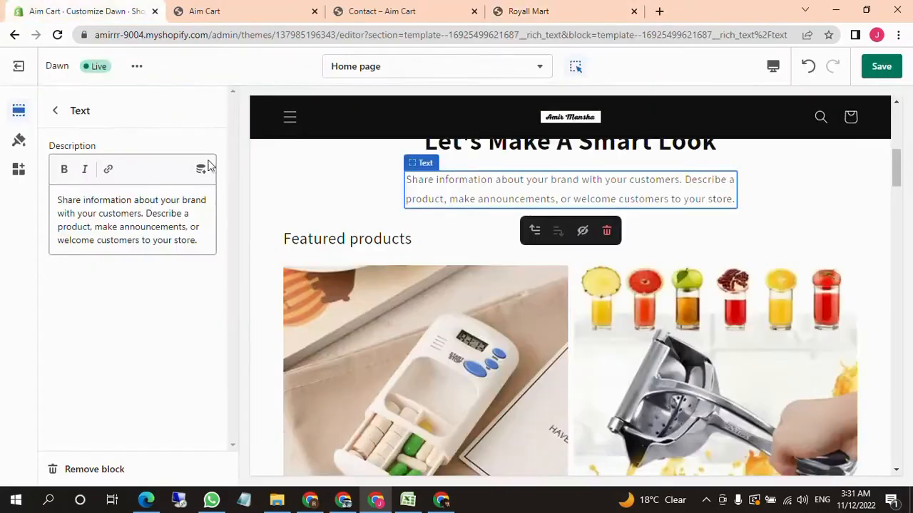
pyautogui.moveTo(200, 241); pyautogui.dragTo(81, 192)
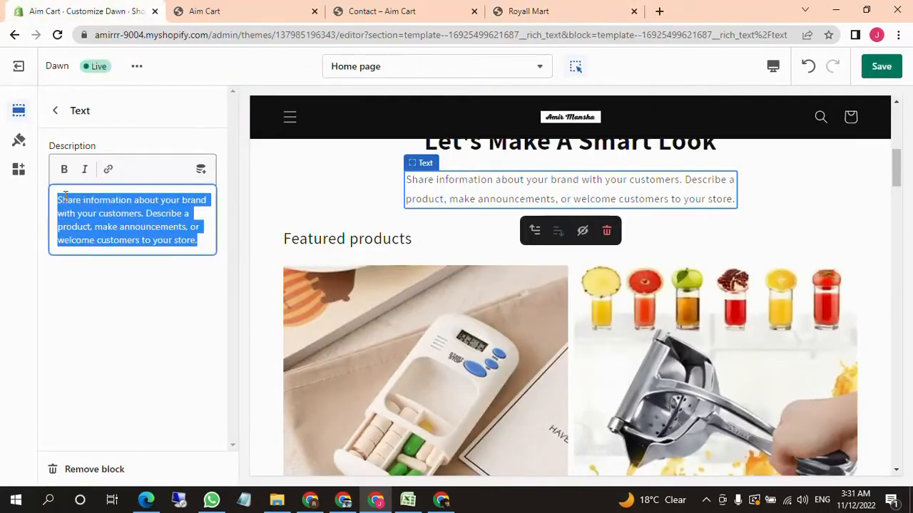
pyautogui.rightClick(100, 206)
pyautogui.click(107, 269)
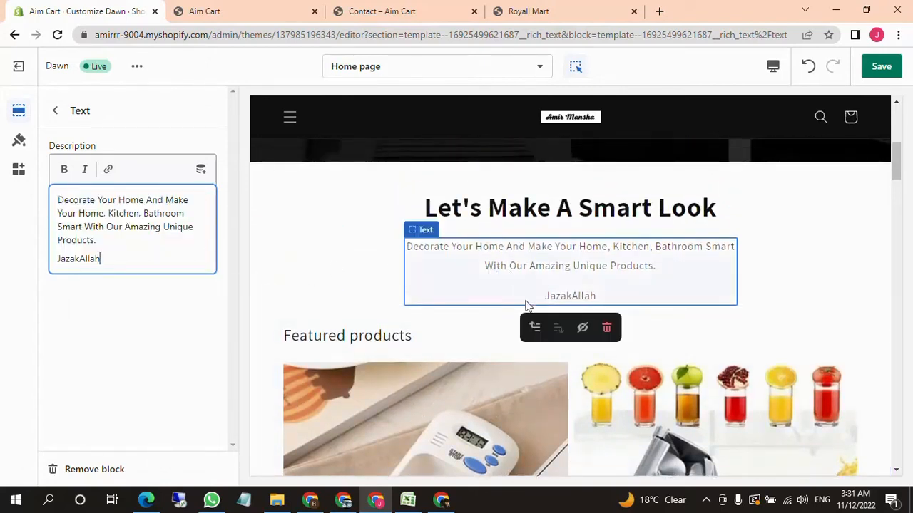
pyautogui.click(201, 352)
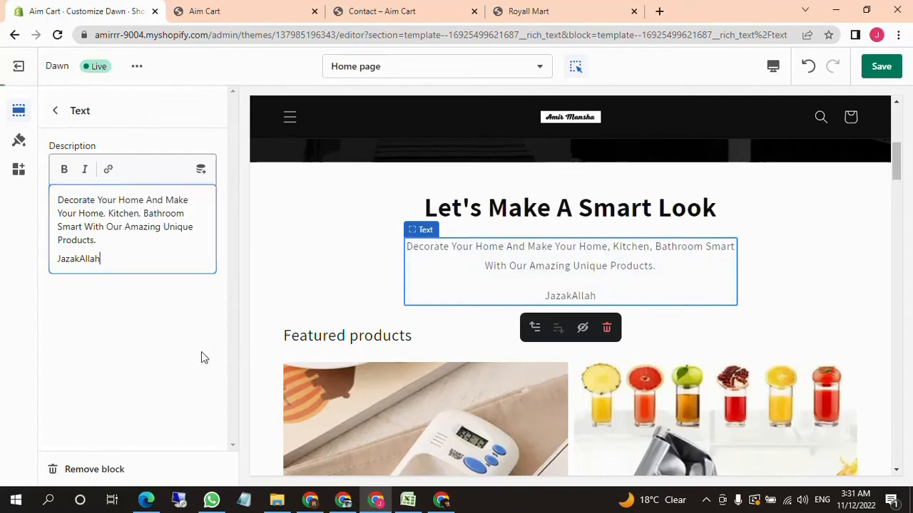
# Return to the section list and move the Rich text section down between Video and Multicolumn.
pyautogui.click(55, 110)
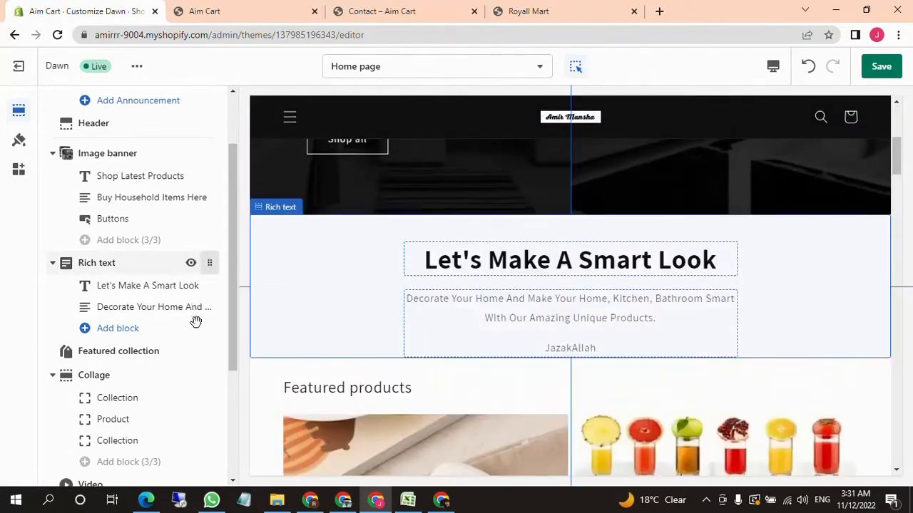
pyautogui.moveTo(196, 322); pyautogui.dragTo(29, 300)
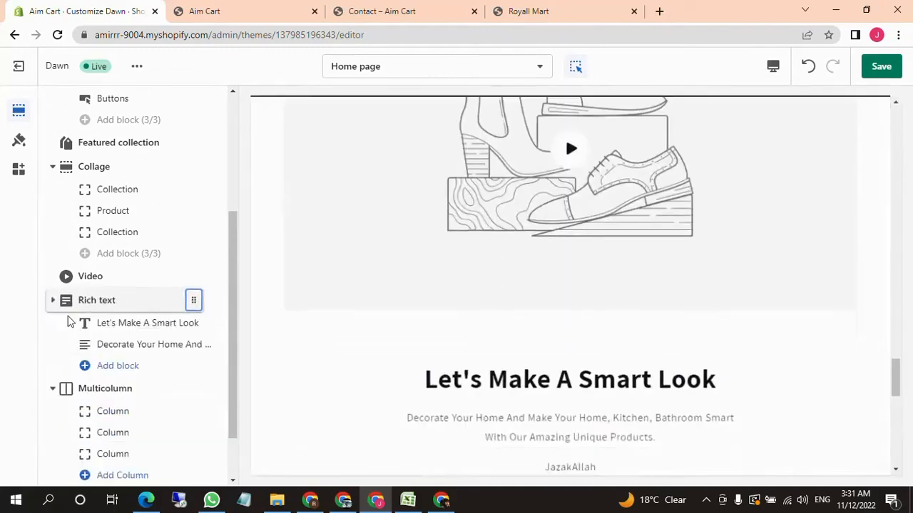
pyautogui.scroll(-5, 561, 340)
pyautogui.scroll(-2, 559, 341)
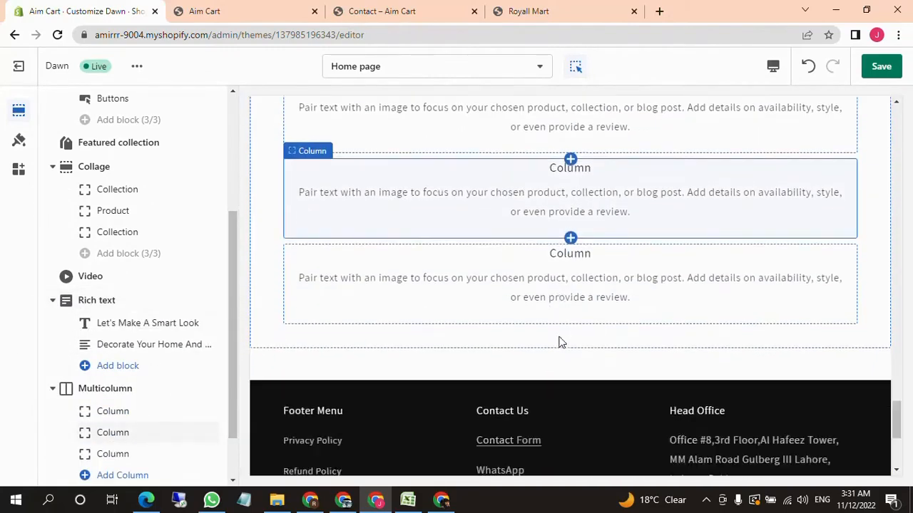
# Remove the Featured collection section below the image banner from the home page.
pyautogui.scroll(10, 446, 299)
pyautogui.scroll(10, 526, 284)
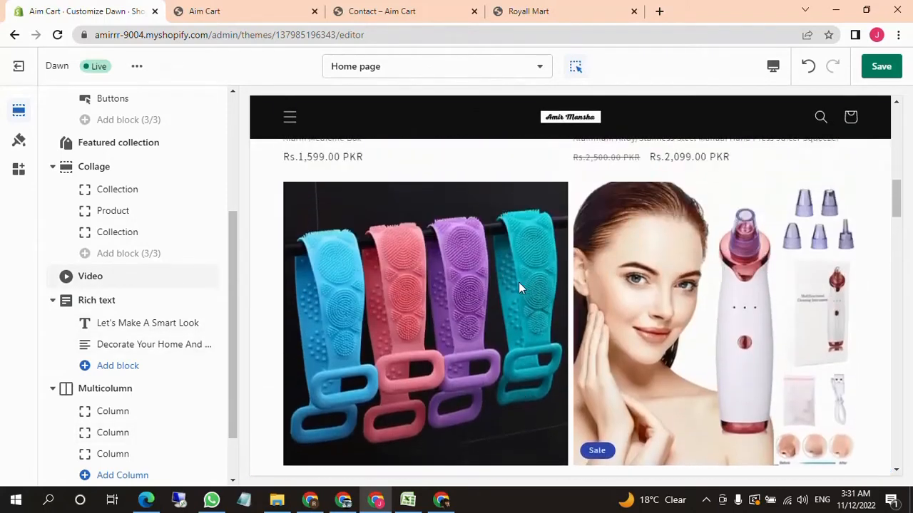
pyautogui.scroll(4, 164, 236)
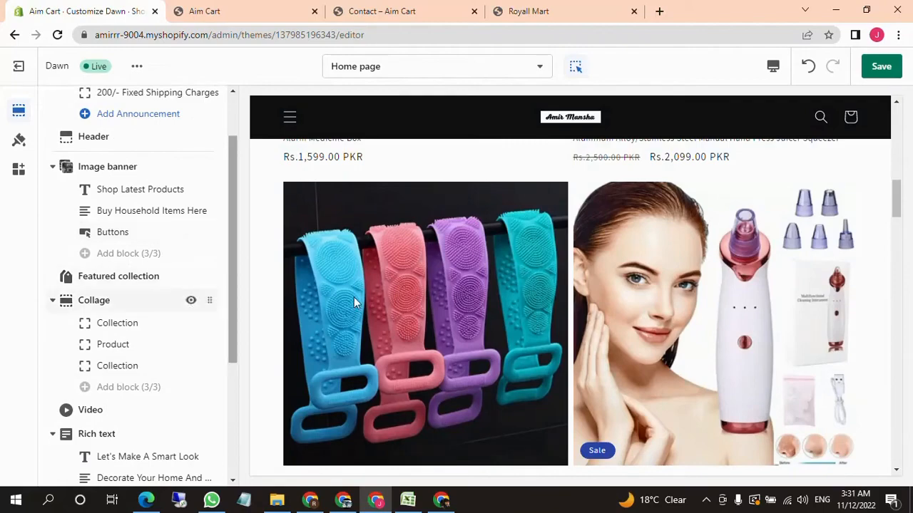
pyautogui.scroll(10, 612, 307)
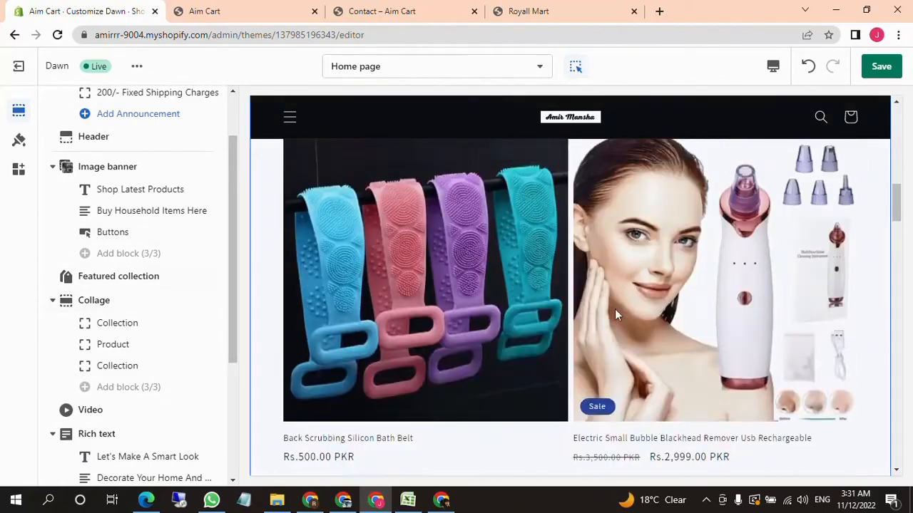
pyautogui.scroll(-1, 564, 361)
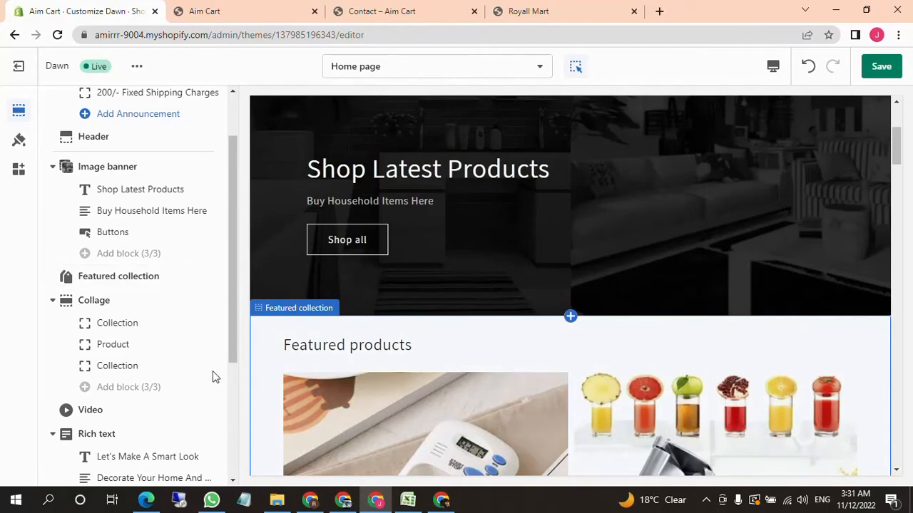
pyautogui.click(105, 284)
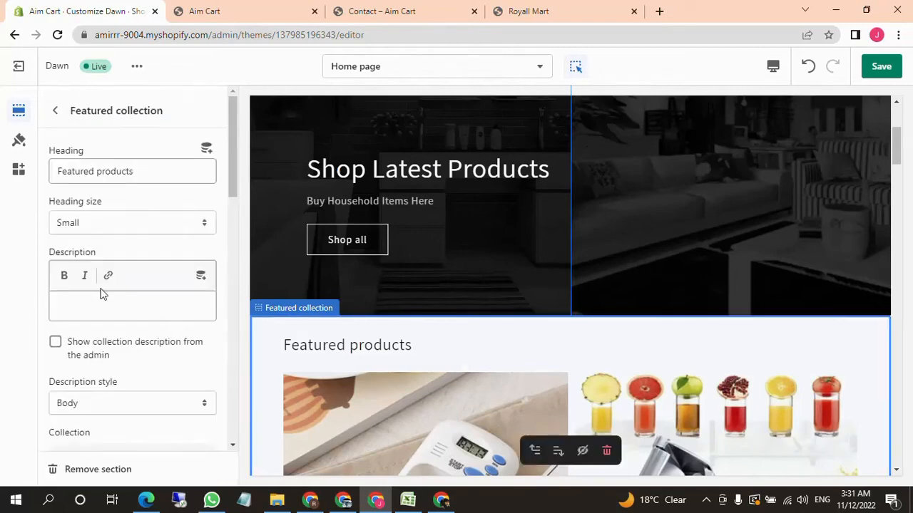
pyautogui.scroll(-6, 102, 293)
pyautogui.click(99, 468)
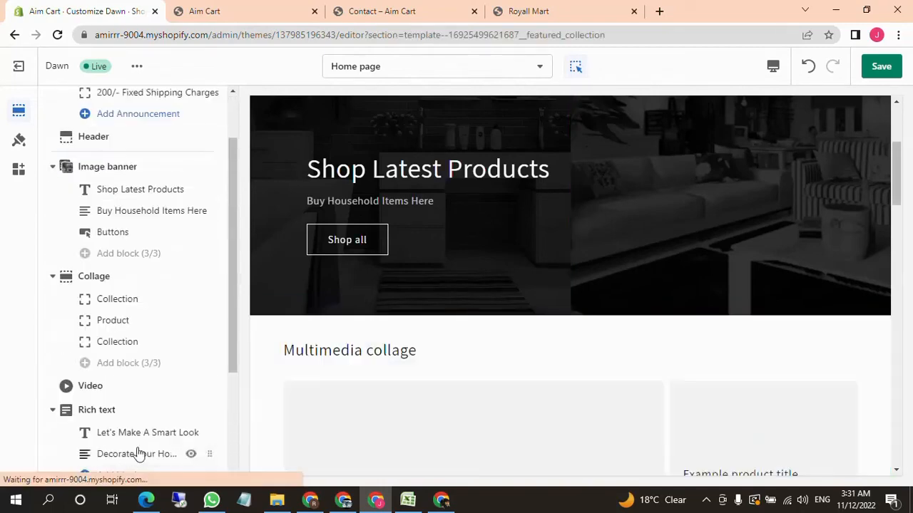
# Remove the Collage section headed "Multimedia collage" from the home page.
pyautogui.scroll(-3, 492, 365)
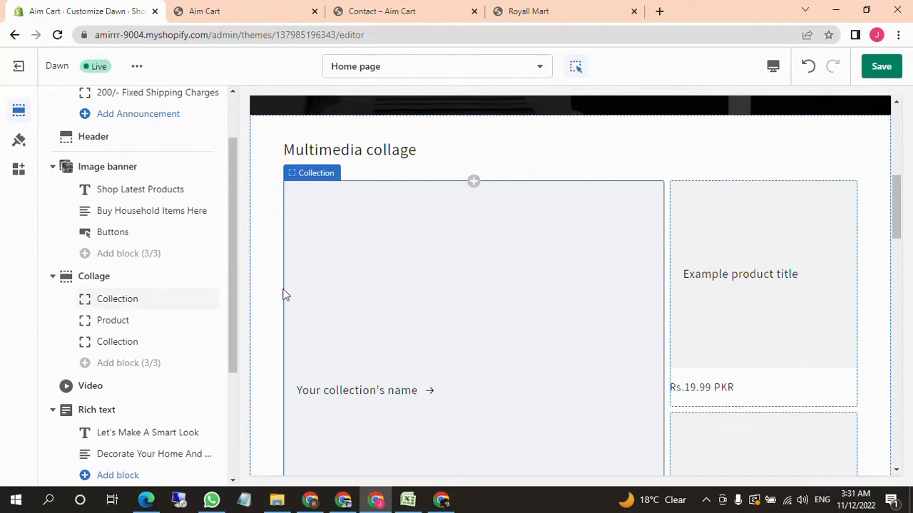
pyautogui.click(80, 283)
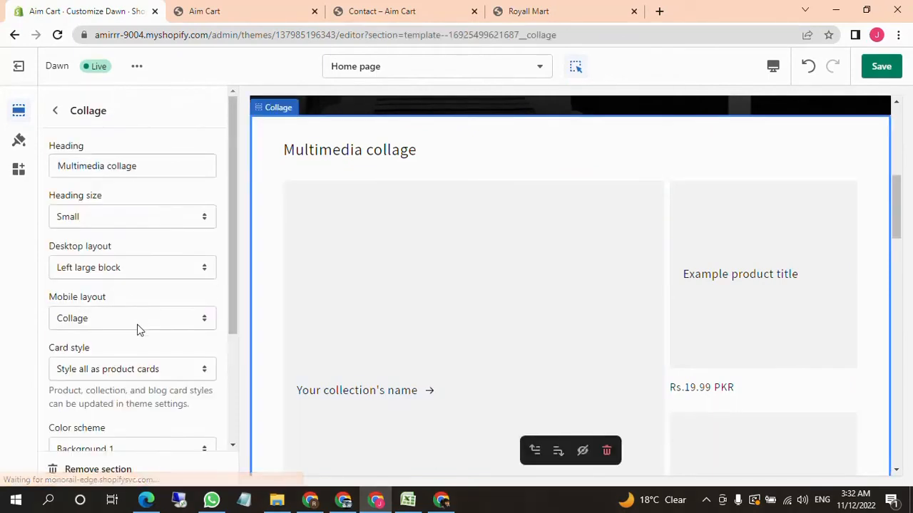
pyautogui.scroll(-3, 138, 328)
pyautogui.click(94, 471)
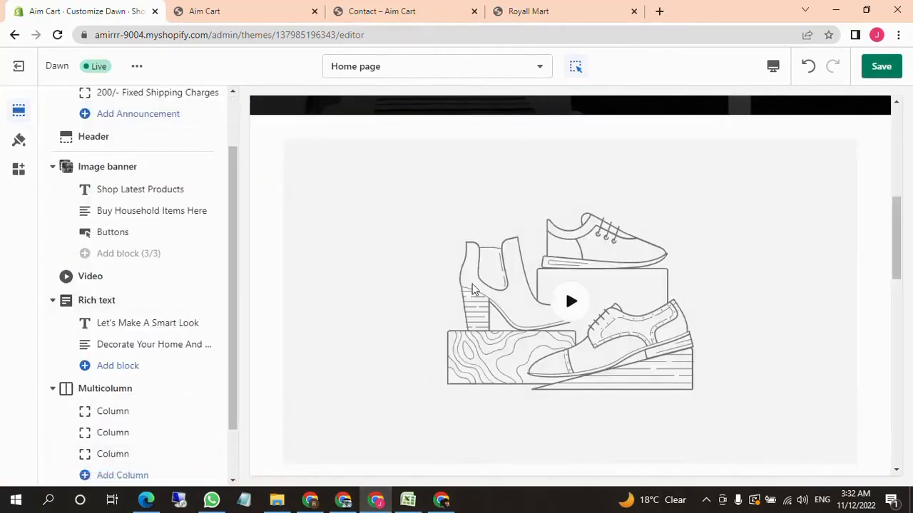
# Add a new Featured collection section at the end of the home page, below Multicolumn, and look over the preview.
pyautogui.scroll(1, 221, 317)
pyautogui.scroll(2, 389, 332)
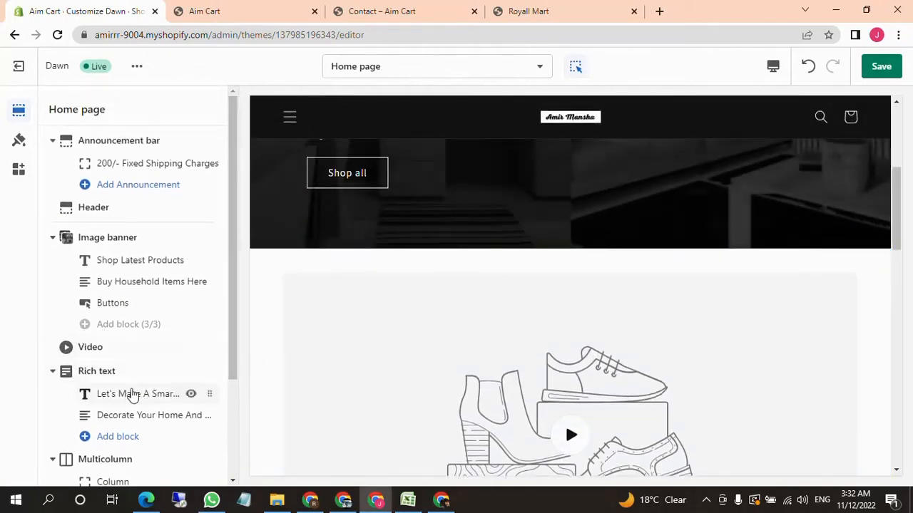
pyautogui.scroll(-2, 143, 400)
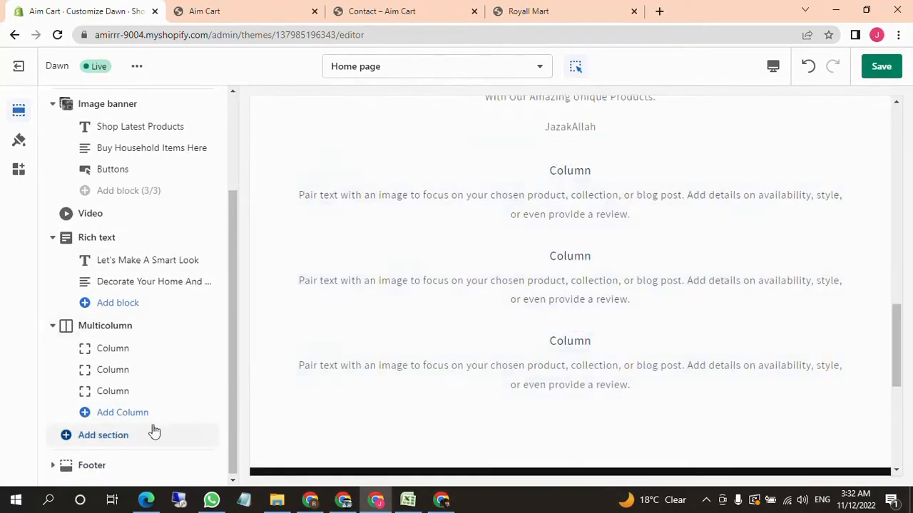
pyautogui.click(146, 438)
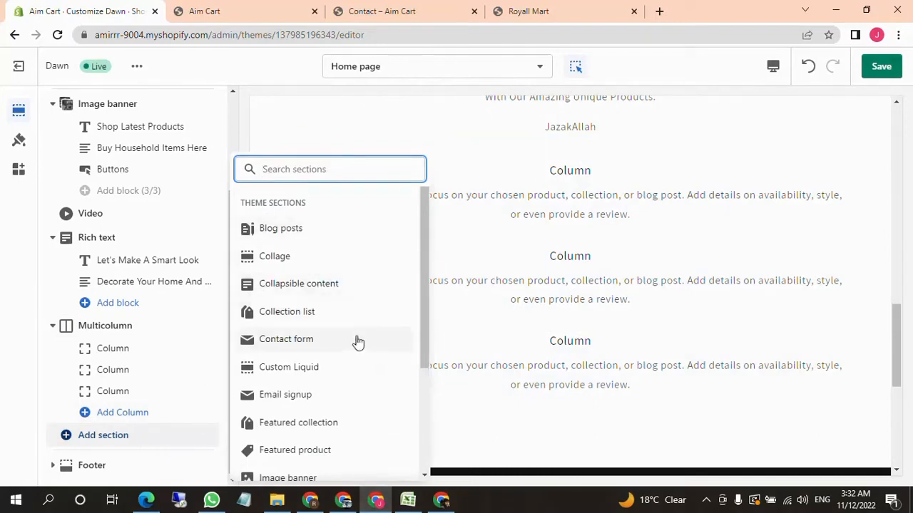
pyautogui.click(306, 423)
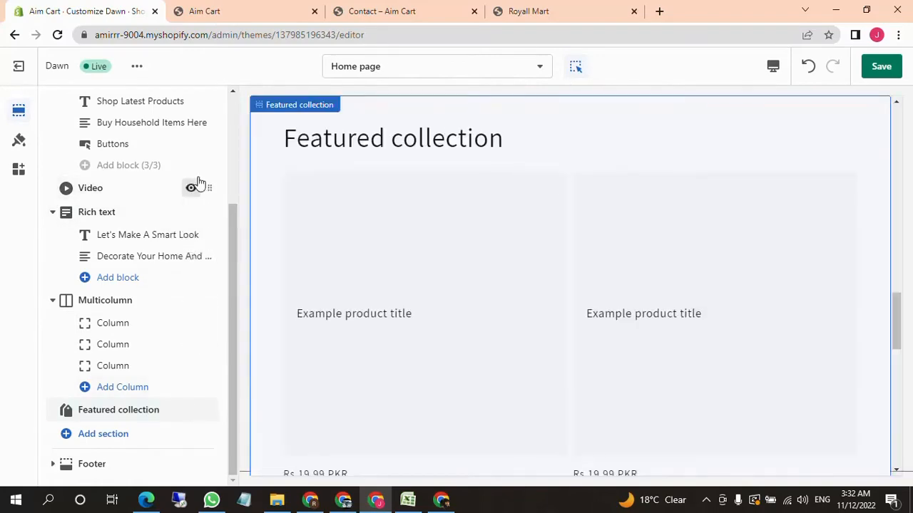
pyautogui.scroll(3, 407, 332)
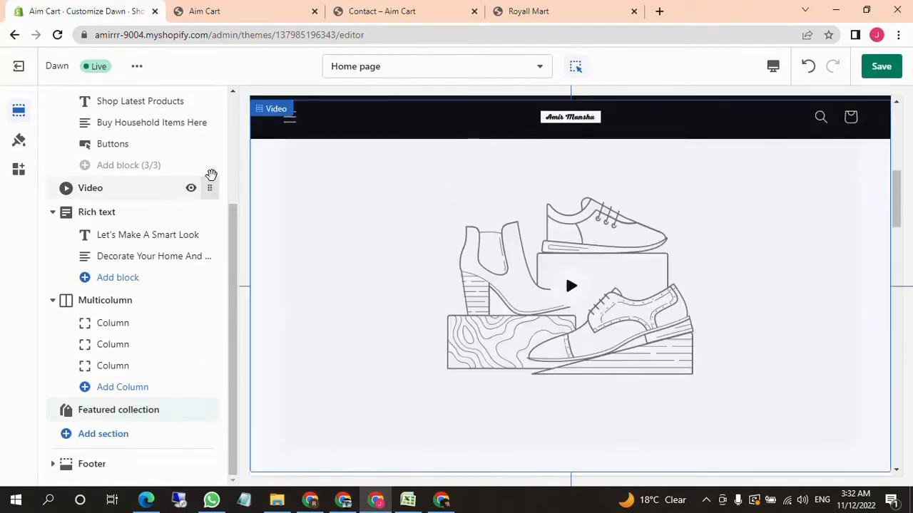
pyautogui.scroll(-5, 339, 356)
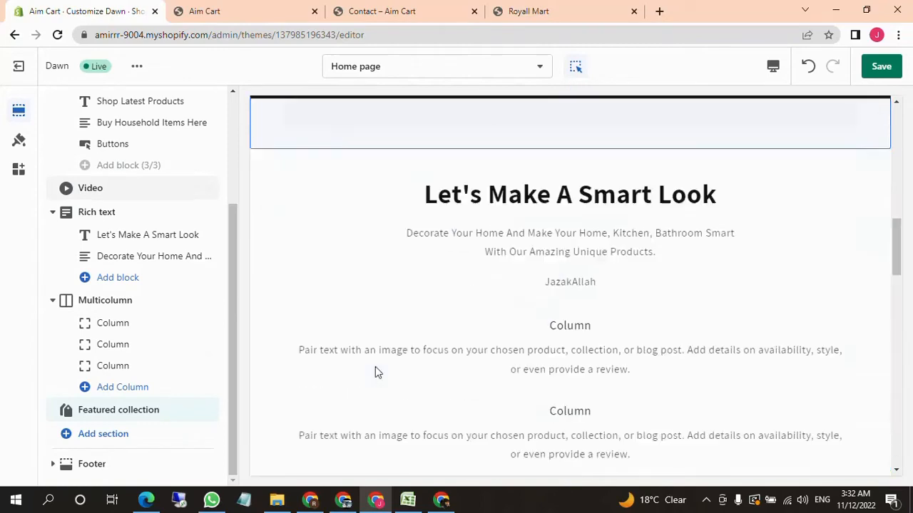
# Remove the Video section between the image banner and Rich text from the home page.
pyautogui.scroll(10, 375, 366)
pyautogui.scroll(-7, 375, 366)
pyautogui.scroll(3, 456, 366)
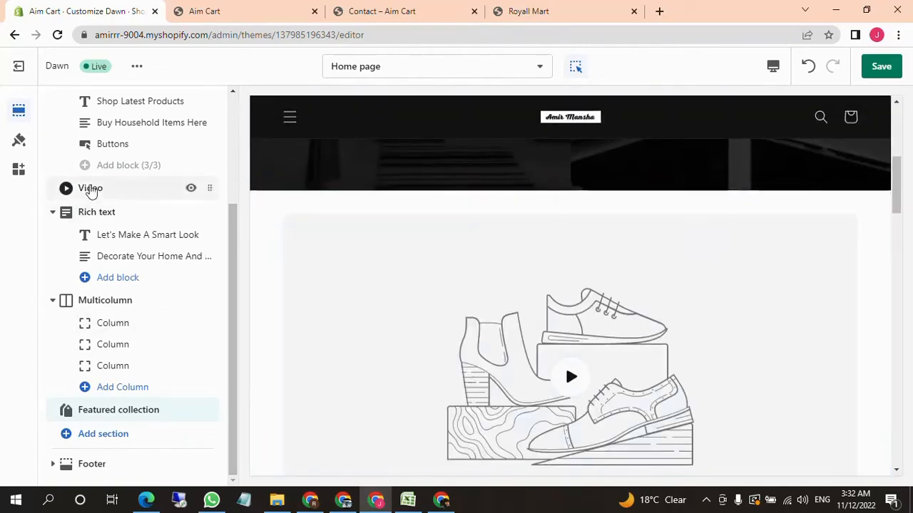
pyautogui.click(90, 188)
pyautogui.scroll(-2, 152, 326)
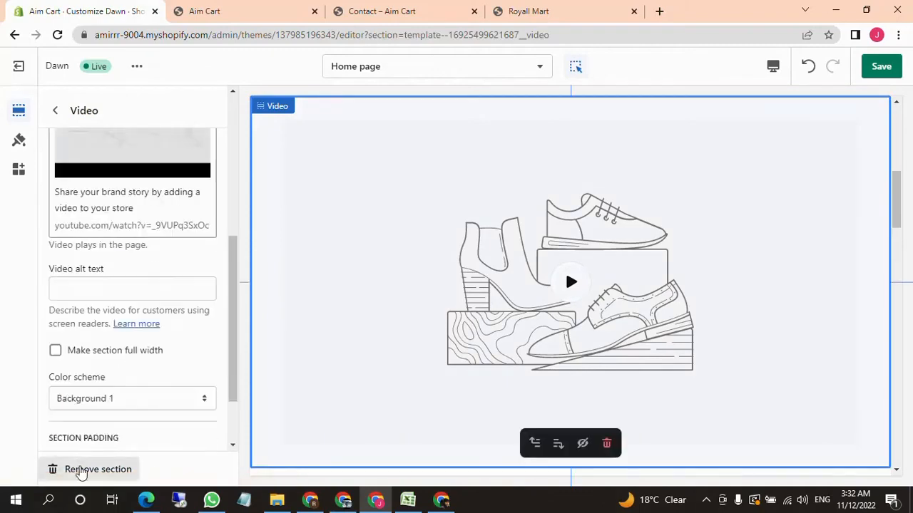
pyautogui.click(91, 475)
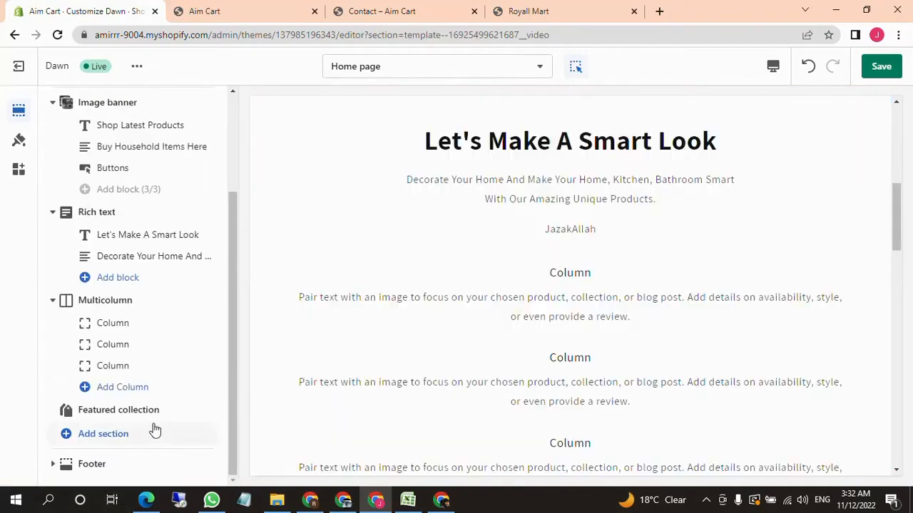
# Remove the Multicolumn section and move the Featured collection section up between Image banner and Rich text.
pyautogui.click(109, 305)
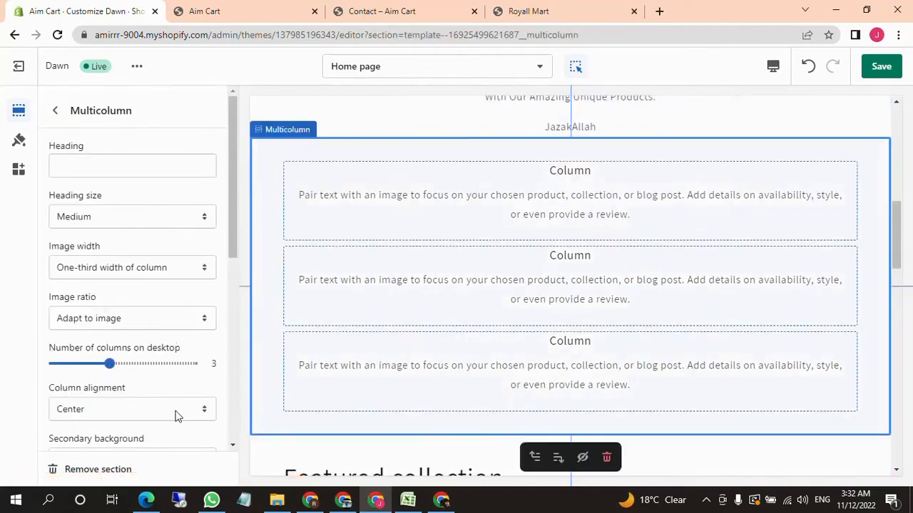
pyautogui.click(100, 478)
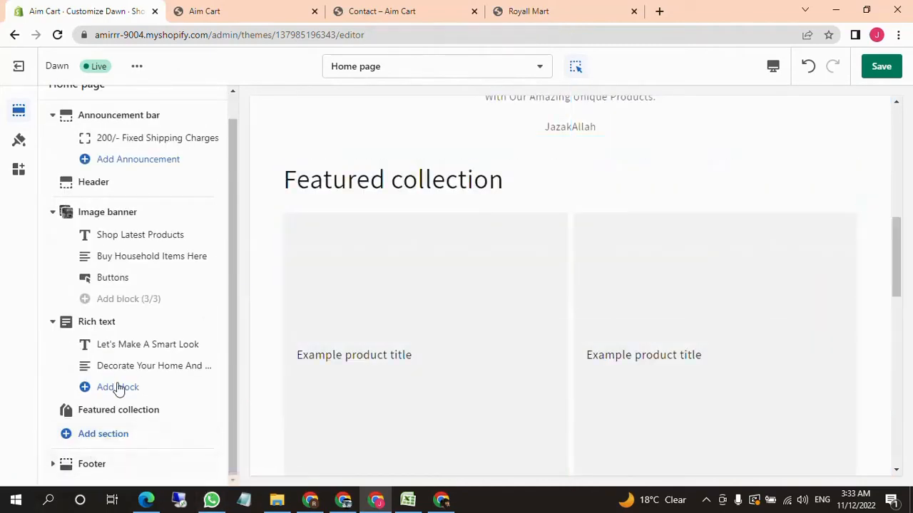
pyautogui.moveTo(208, 408); pyautogui.dragTo(196, 321)
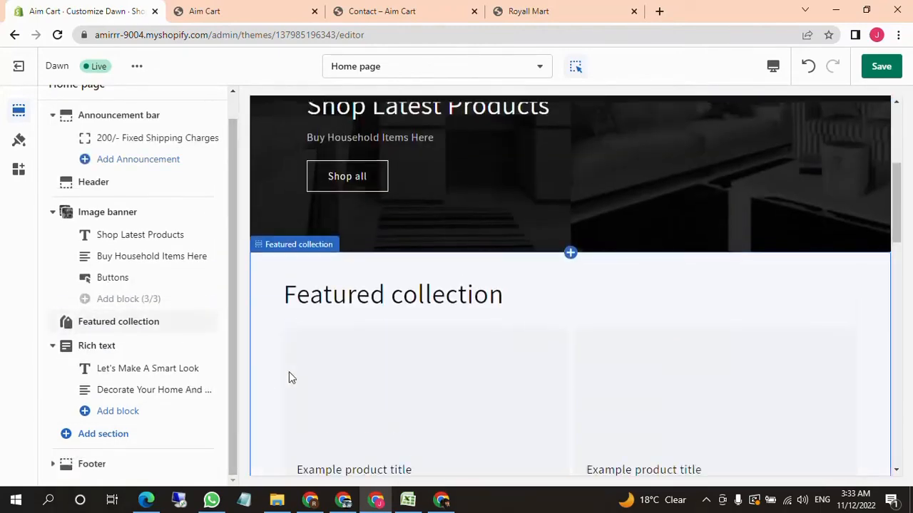
# Set the heading size of the Featured collection section to Small.
pyautogui.click(123, 326)
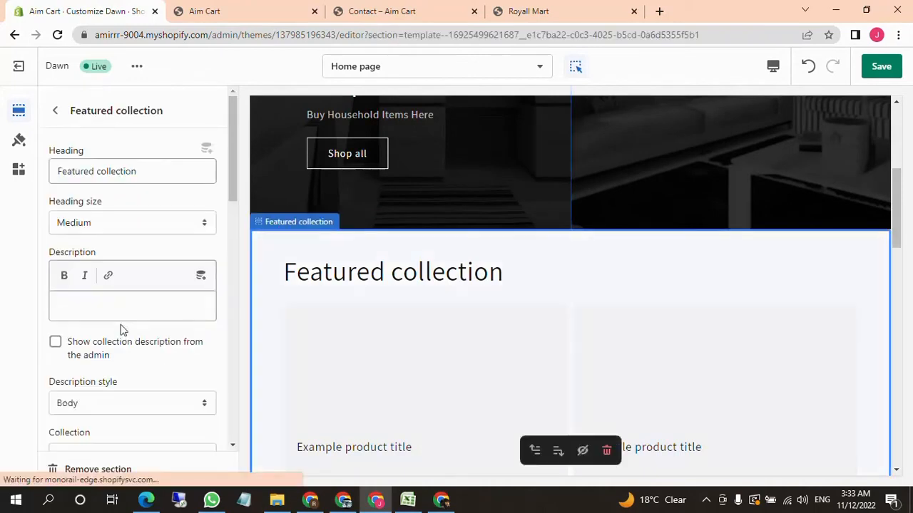
pyautogui.click(119, 227)
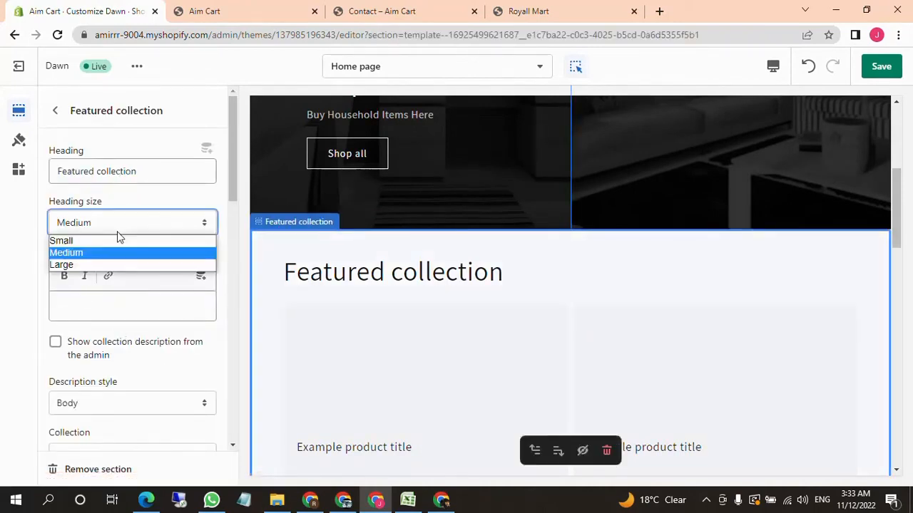
pyautogui.click(109, 243)
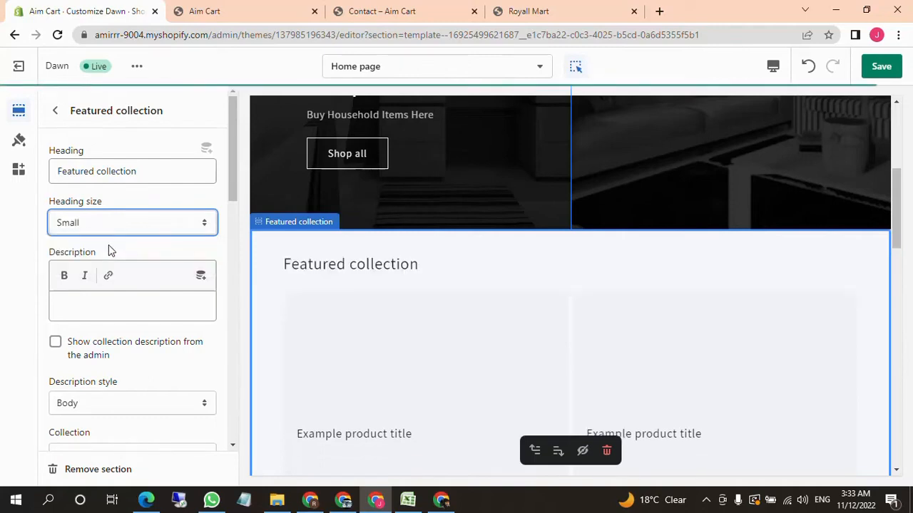
# Assign the Household collection to the Featured collection section, checking its products in the preview.
pyautogui.scroll(-1, 102, 336)
pyautogui.scroll(-1, 102, 340)
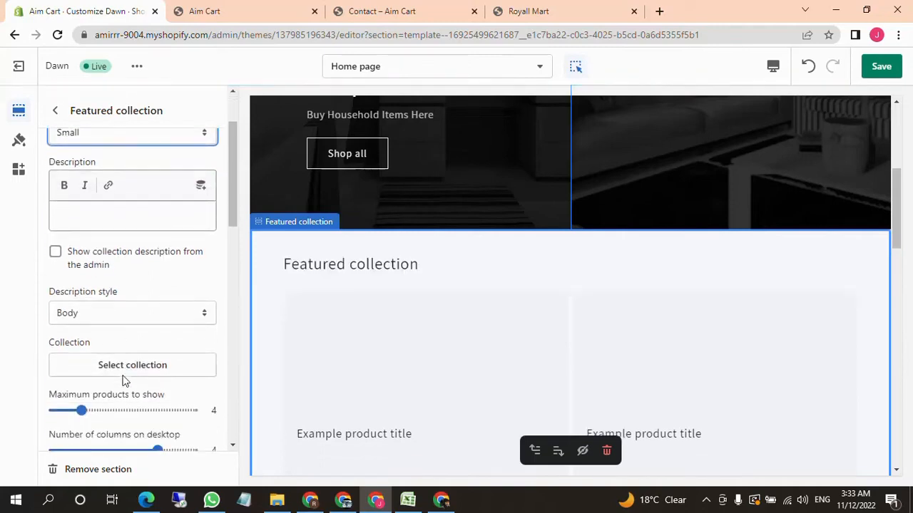
pyautogui.click(117, 332)
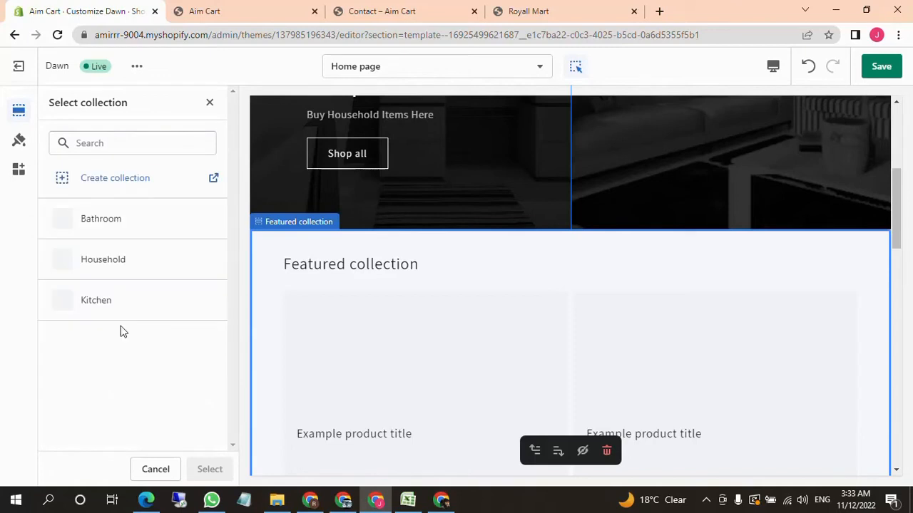
pyautogui.click(100, 264)
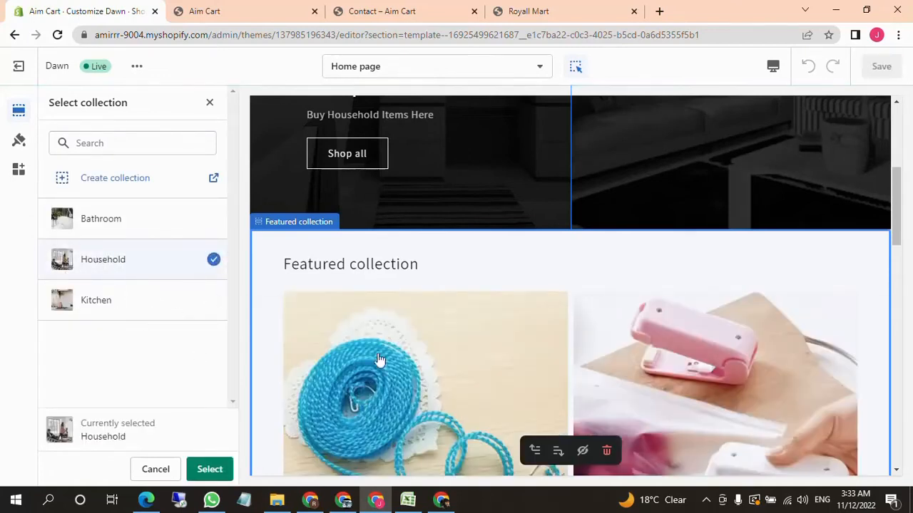
pyautogui.scroll(-5, 421, 356)
pyautogui.scroll(-8, 421, 355)
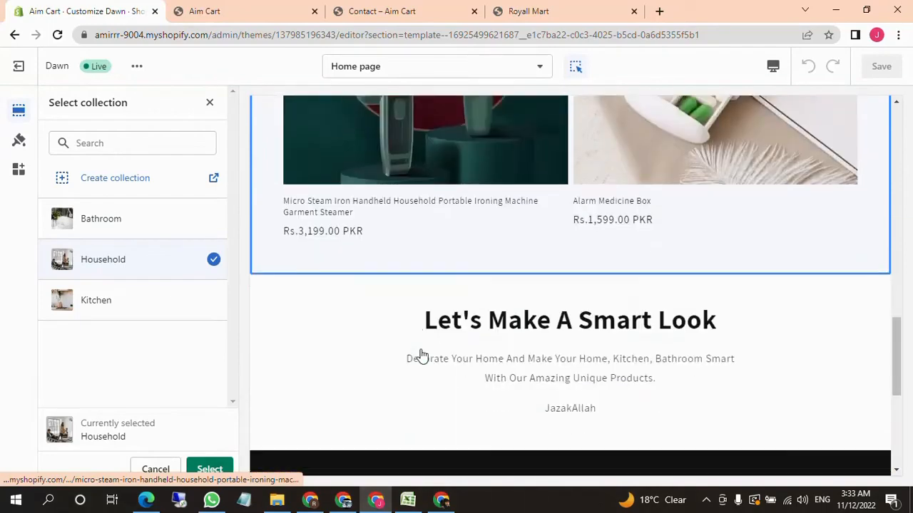
pyautogui.scroll(5, 422, 356)
pyautogui.scroll(5, 421, 354)
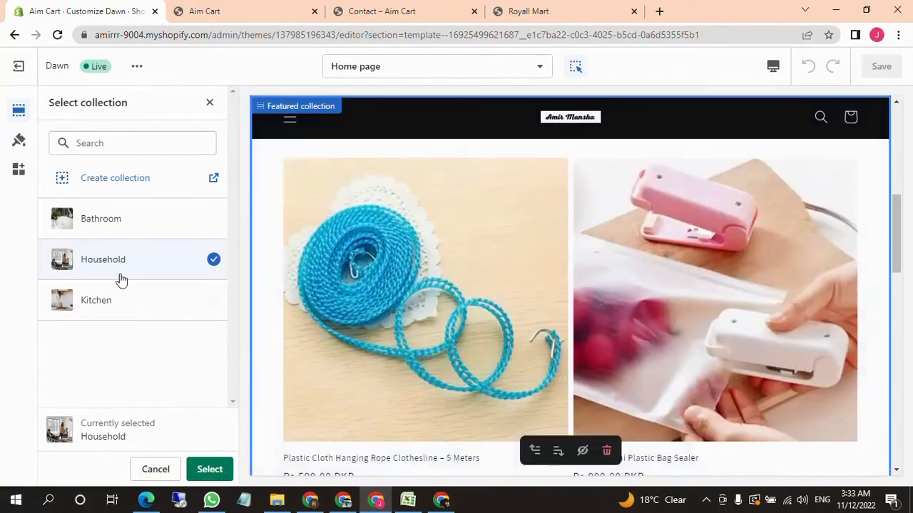
pyautogui.click(210, 469)
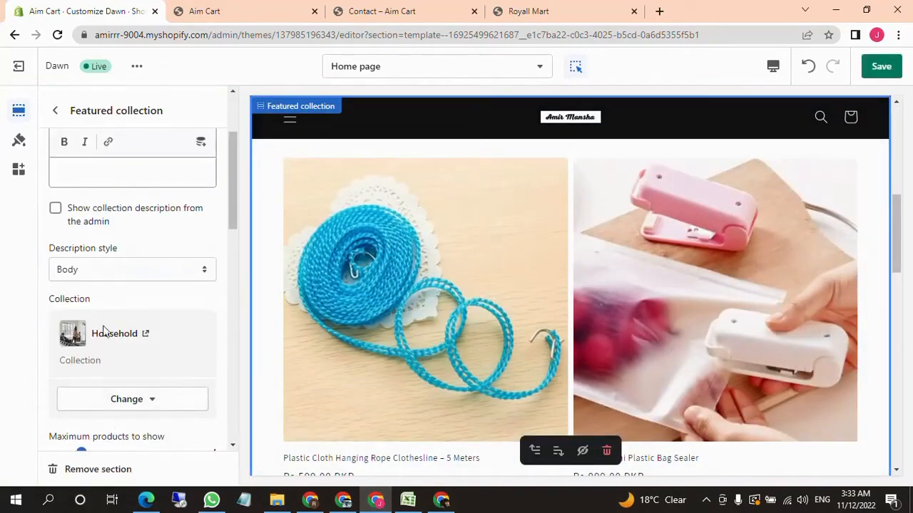
# Review the Featured collection section's description, collection and product count settings along with its products in the preview.
pyautogui.scroll(2, 147, 328)
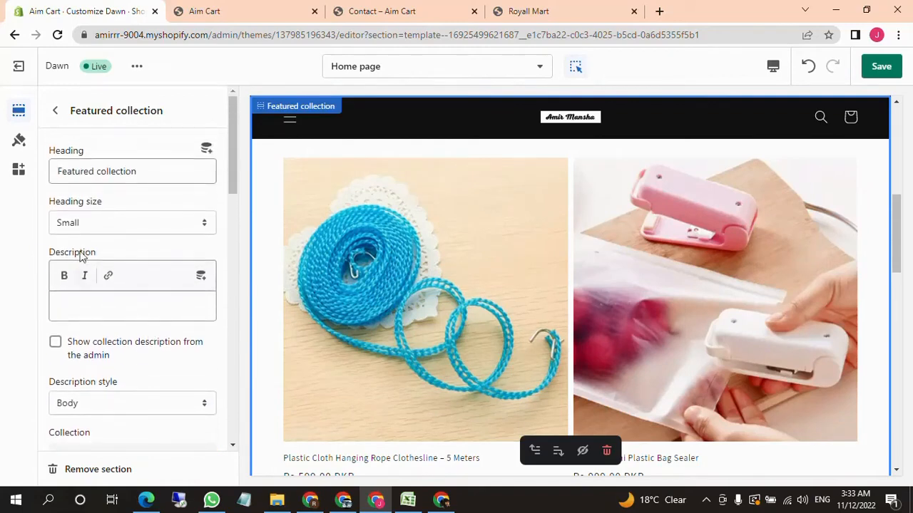
pyautogui.scroll(-3, 118, 279)
pyautogui.scroll(2, 125, 316)
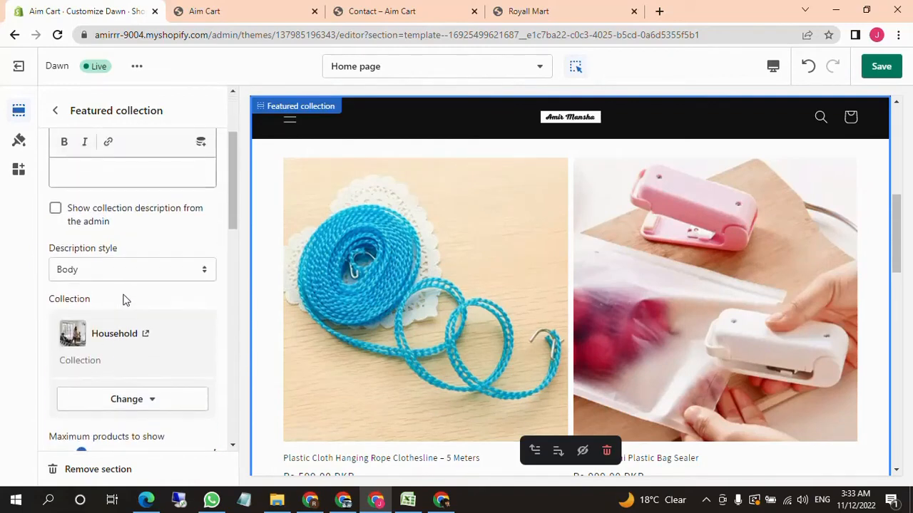
pyautogui.click(124, 338)
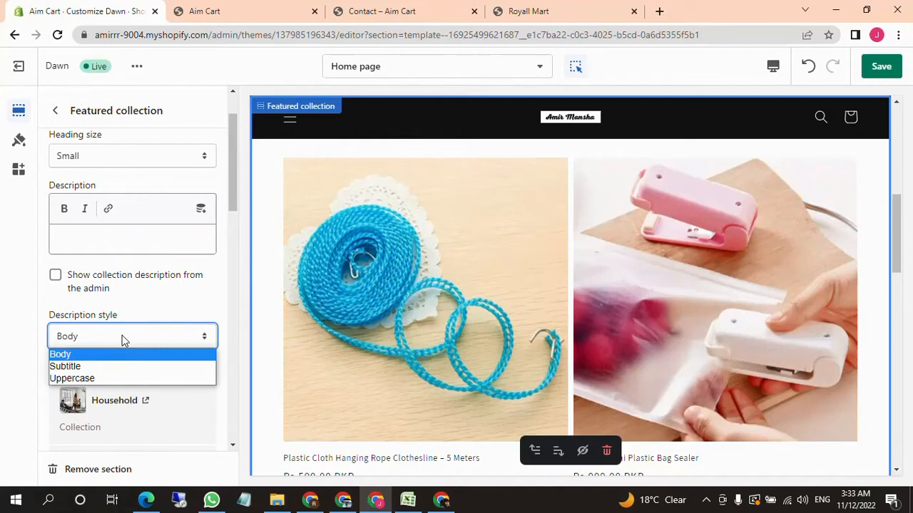
pyautogui.click(154, 311)
pyautogui.scroll(-1, 135, 307)
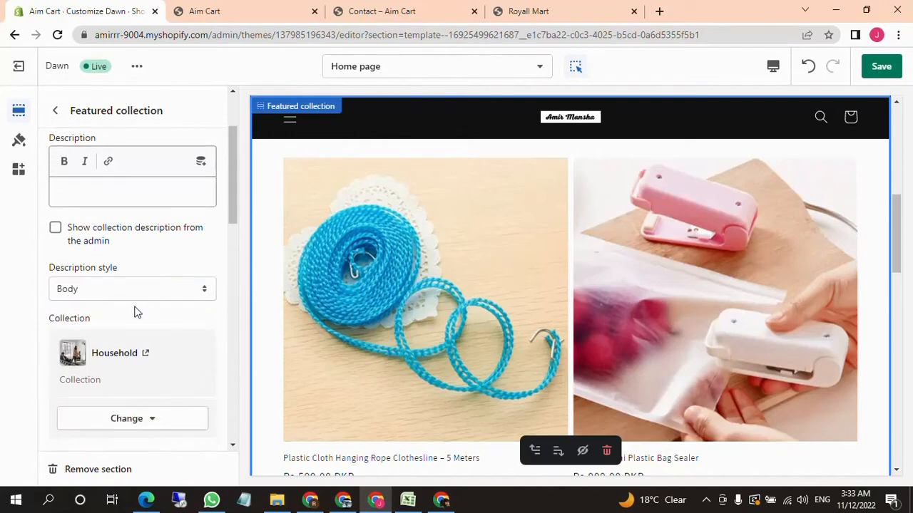
pyautogui.scroll(-3, 137, 312)
pyautogui.scroll(2, 403, 375)
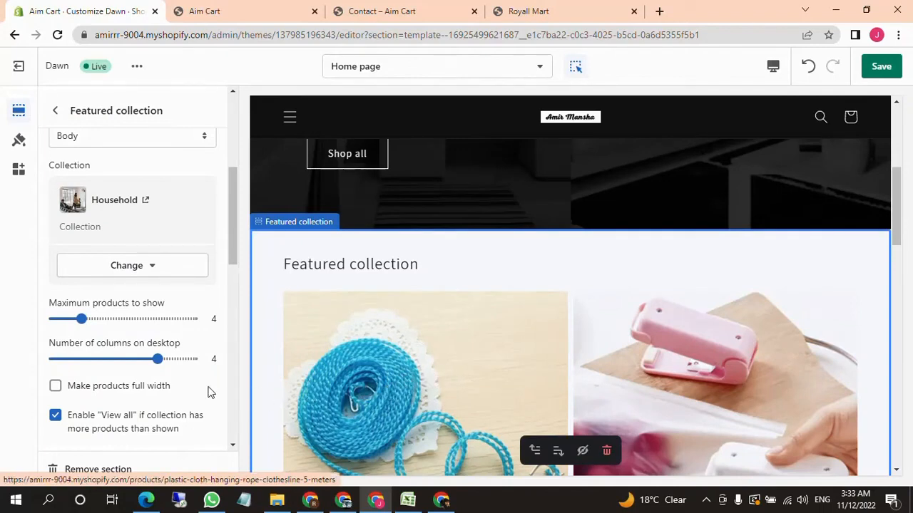
pyautogui.scroll(-6, 466, 349)
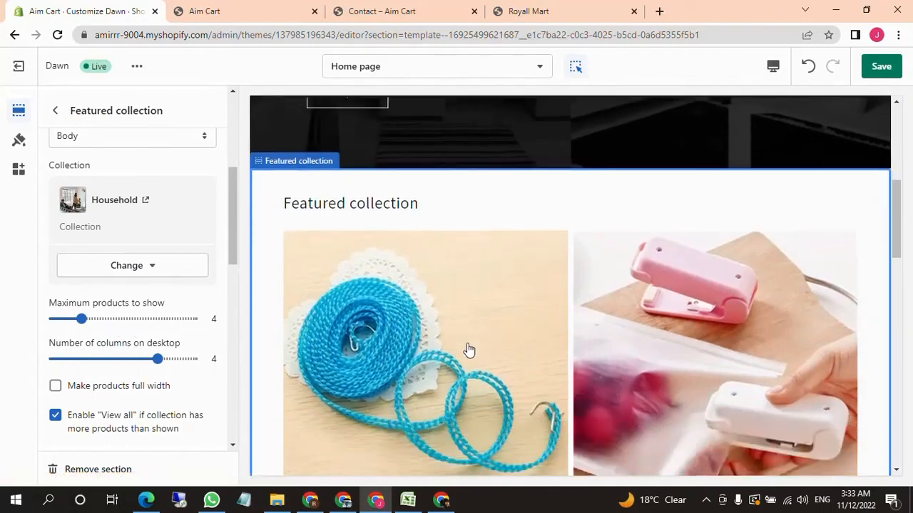
pyautogui.scroll(-3, 702, 367)
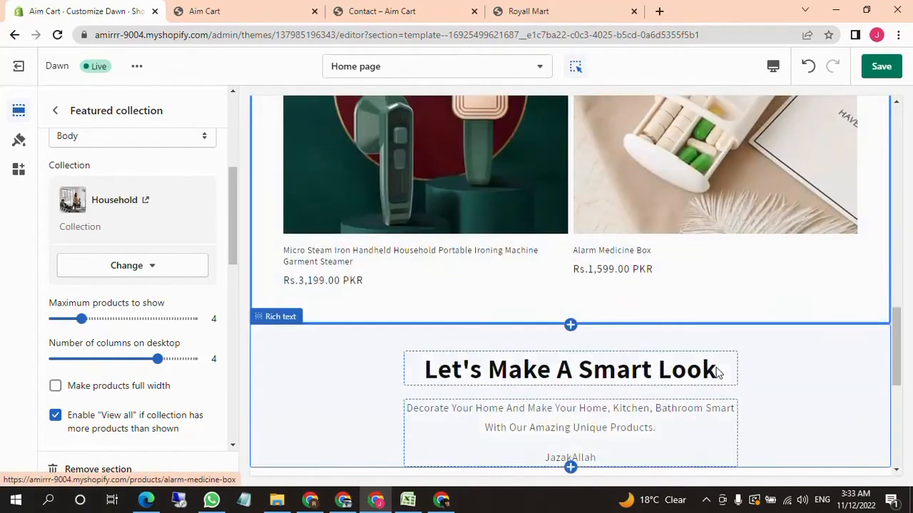
pyautogui.scroll(2, 266, 332)
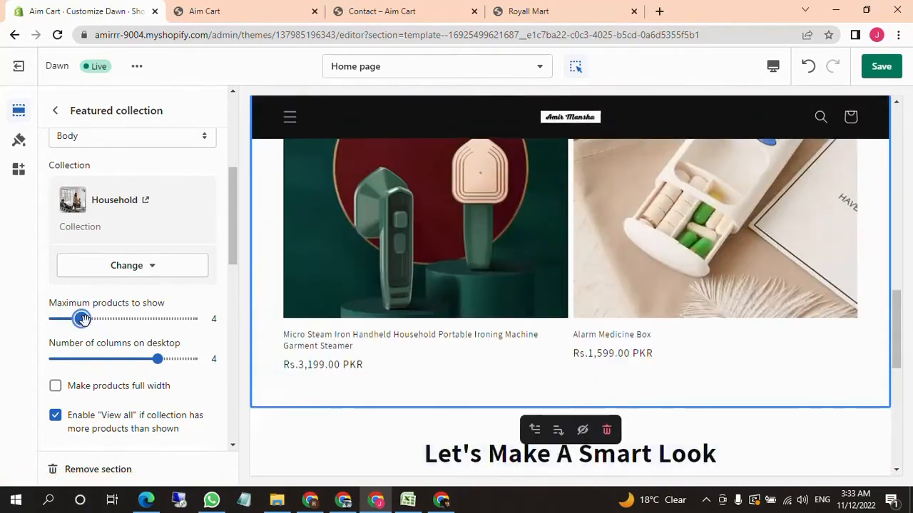
# Set the Featured collection's maximum products to show to 5 and check the product grid in the preview.
pyautogui.moveTo(74, 318); pyautogui.dragTo(67, 318)
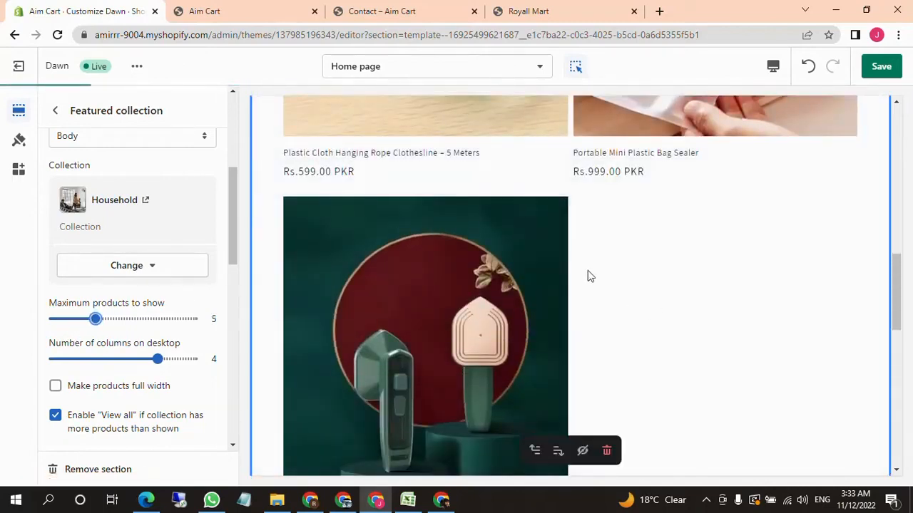
pyautogui.scroll(-1, 533, 305)
pyautogui.scroll(5, 536, 304)
pyautogui.scroll(-2, 538, 305)
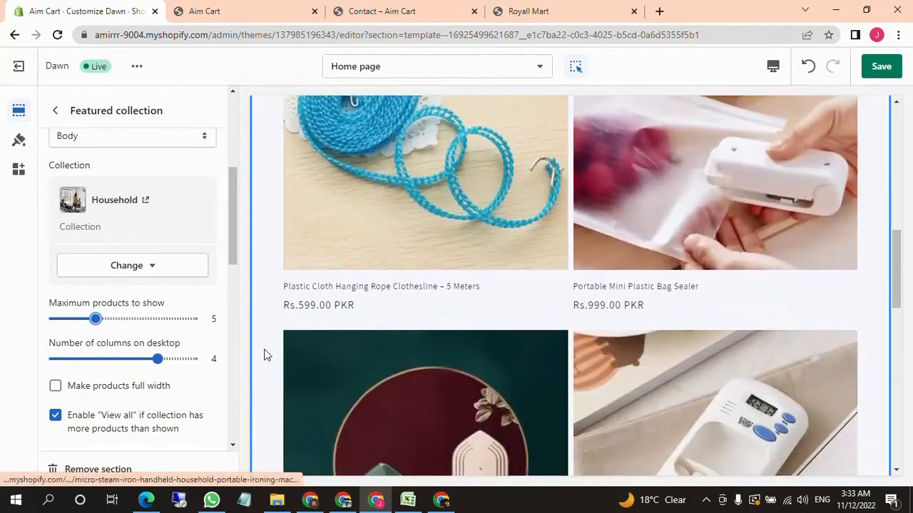
# Set the Featured collection's number of columns on desktop to 3 and check the product grid in the desktop preview.
pyautogui.moveTo(149, 359); pyautogui.dragTo(125, 359)
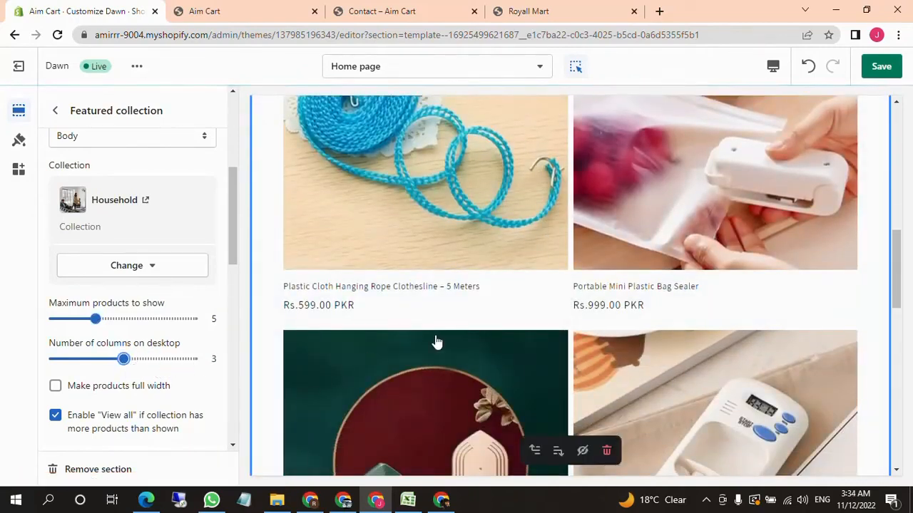
pyautogui.scroll(-1, 435, 342)
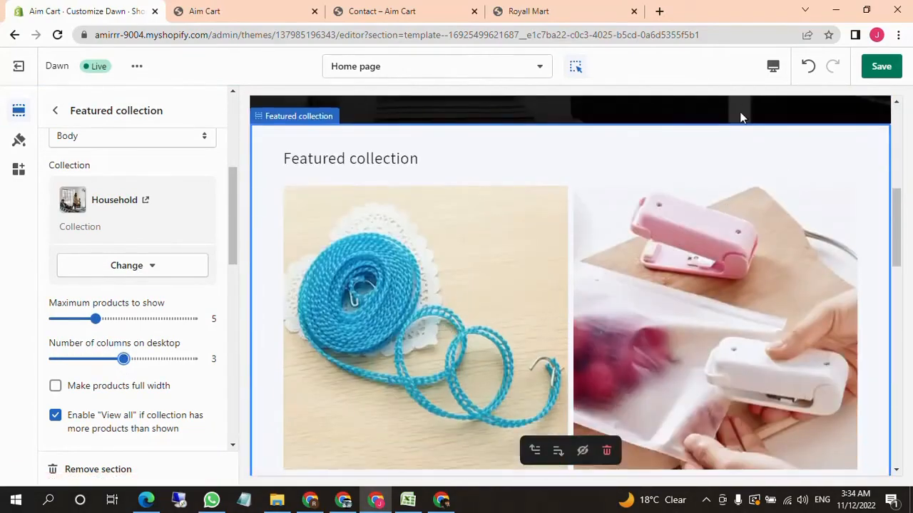
pyautogui.click(772, 66)
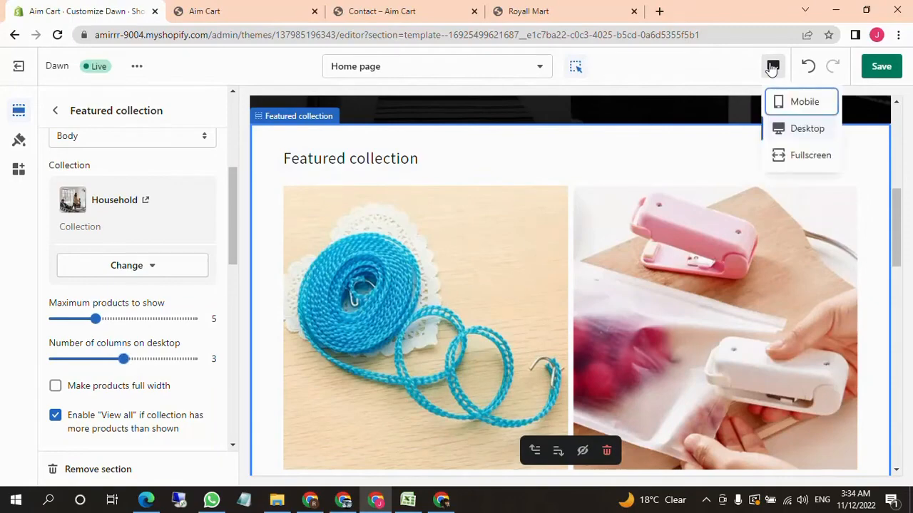
pyautogui.click(793, 128)
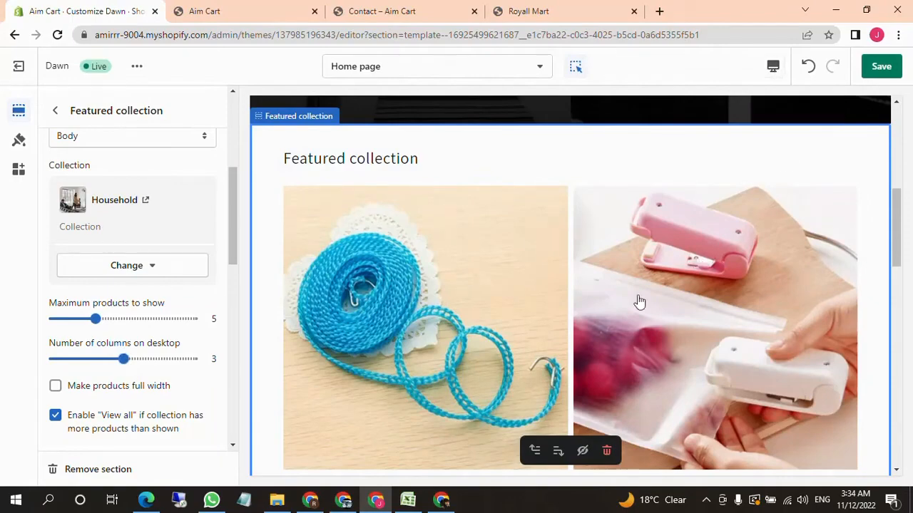
pyautogui.scroll(-6, 549, 371)
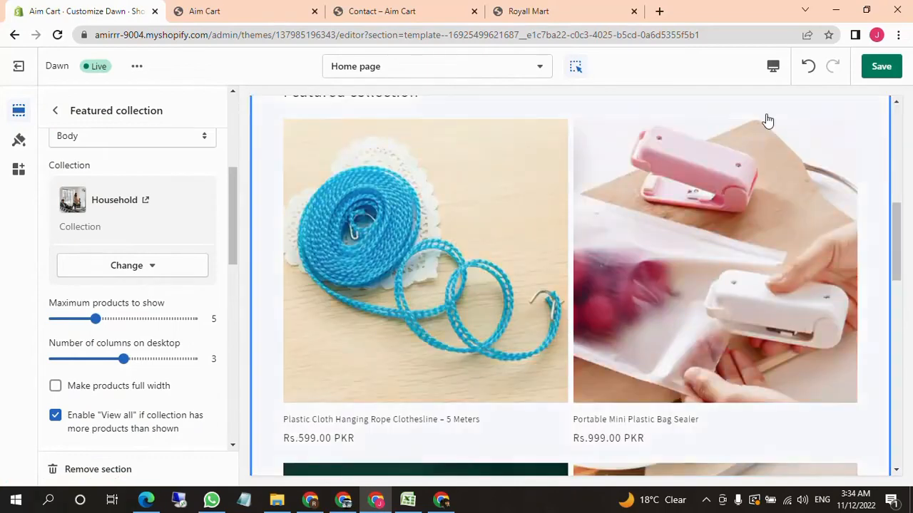
pyautogui.click(773, 68)
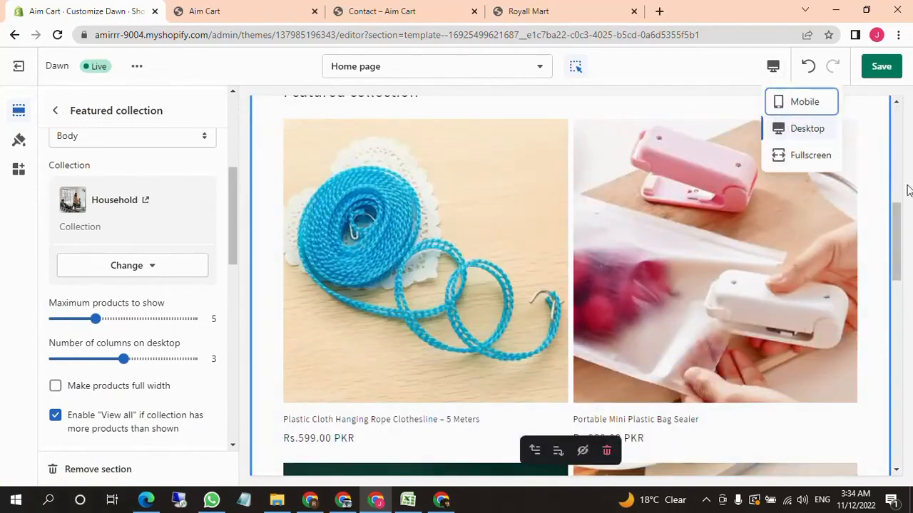
pyautogui.scroll(-3, 869, 401)
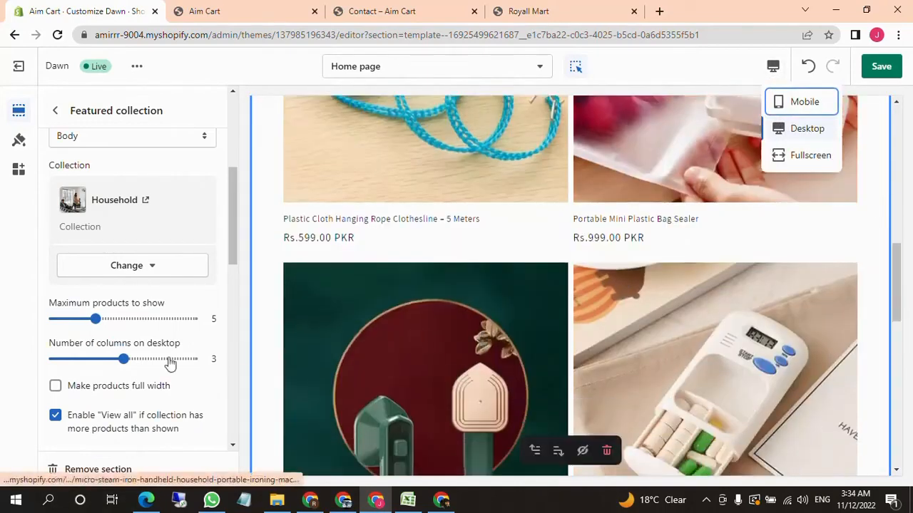
# Set the Featured collection's number of columns on desktop back to 4 and its maximum products to show to 4.
pyautogui.moveTo(125, 359); pyautogui.dragTo(156, 359)
pyautogui.click(89, 318)
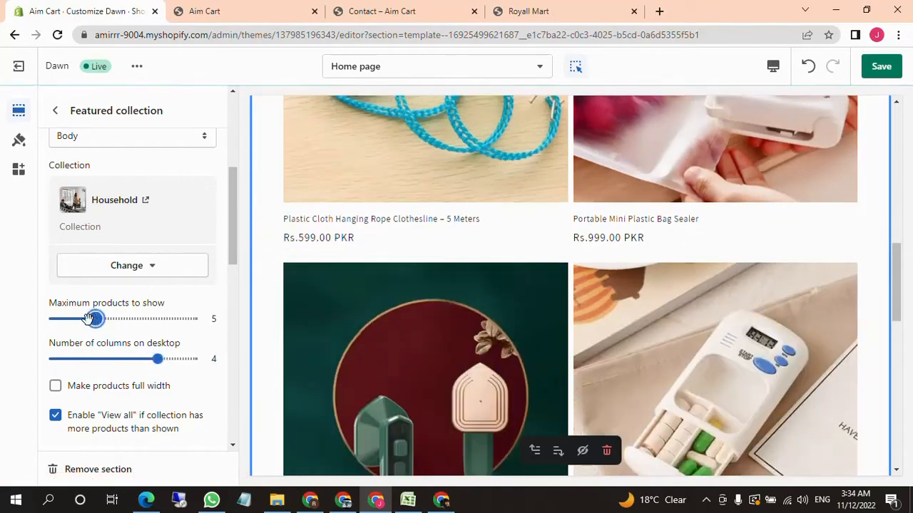
pyautogui.moveTo(88, 319); pyautogui.dragTo(81, 318)
# Try making the Featured collection's products full width and turn the option off again.
pyautogui.scroll(-2, 152, 343)
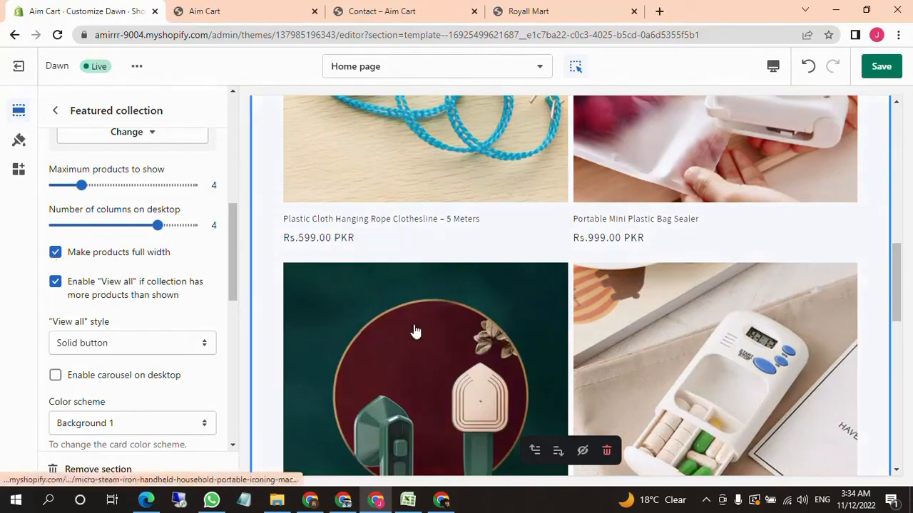
pyautogui.click(69, 255)
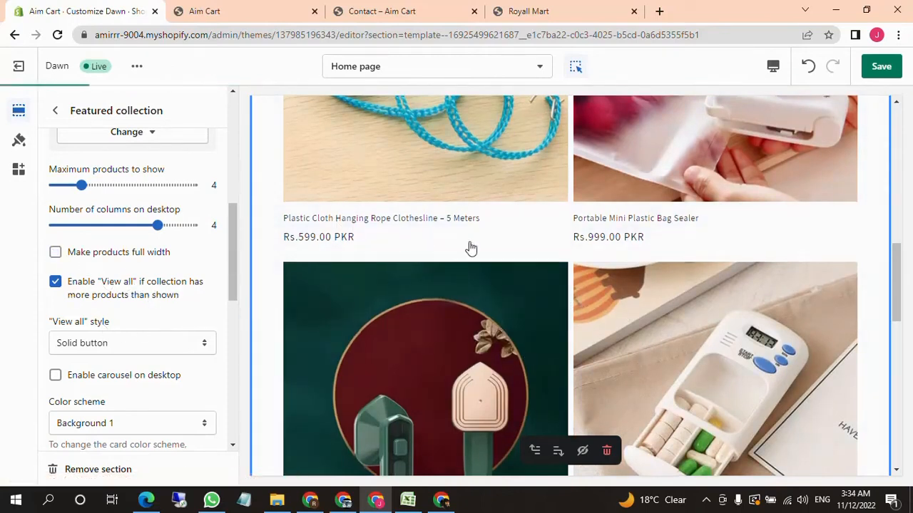
# Return from the Featured collection settings to the section list and add a Featured product section to the home page.
pyautogui.scroll(4, 499, 249)
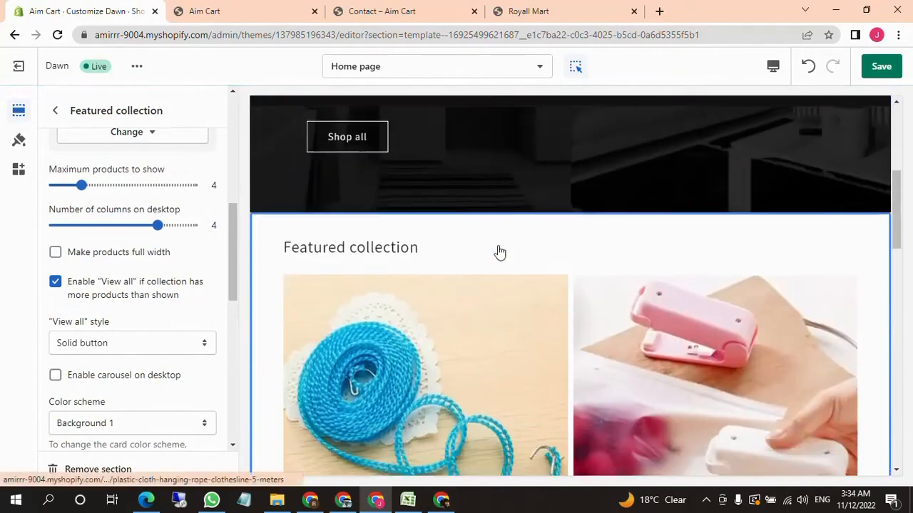
pyautogui.scroll(-8, 498, 253)
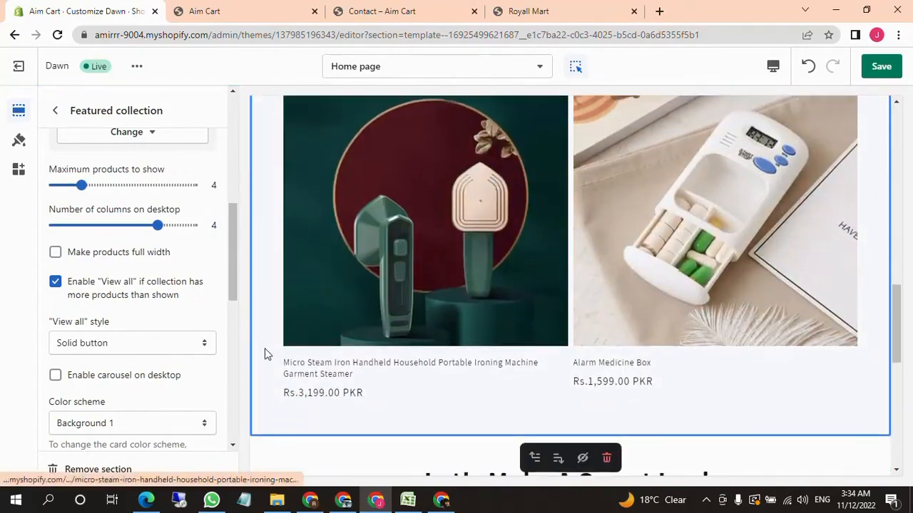
pyautogui.click(57, 114)
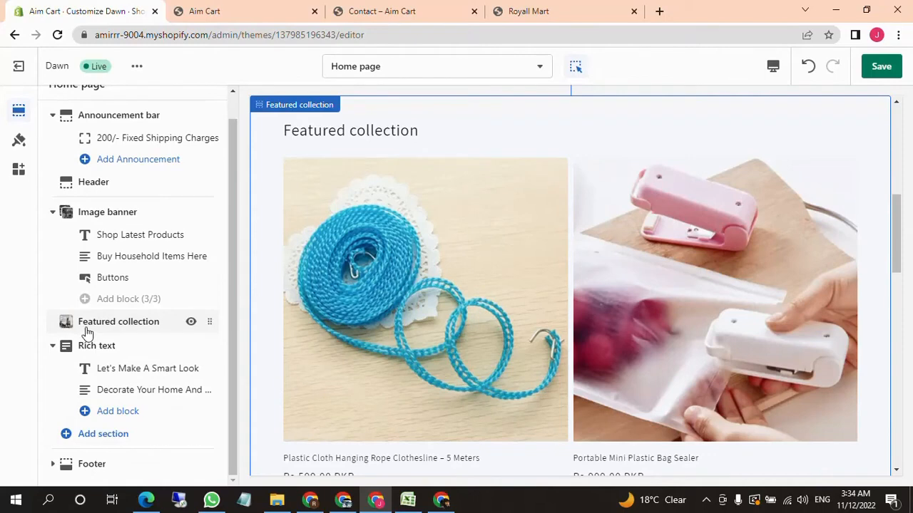
pyautogui.click(69, 434)
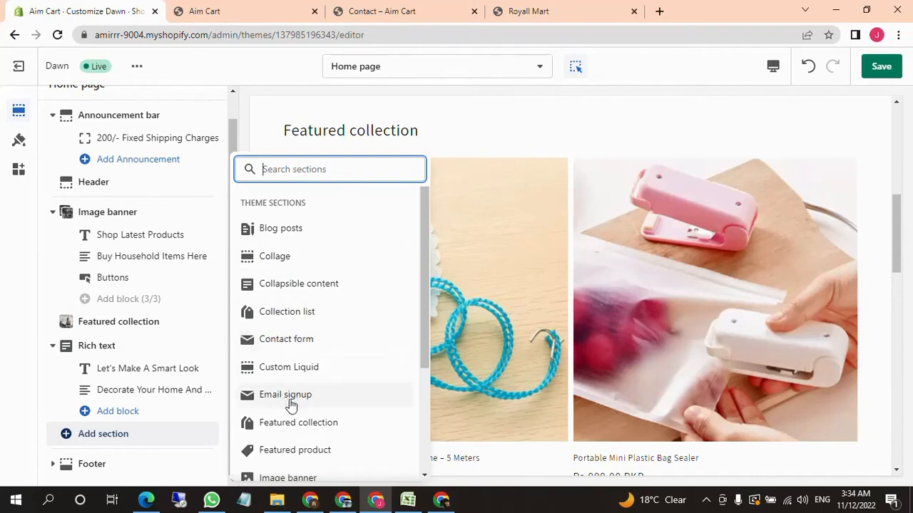
pyautogui.scroll(-1, 307, 414)
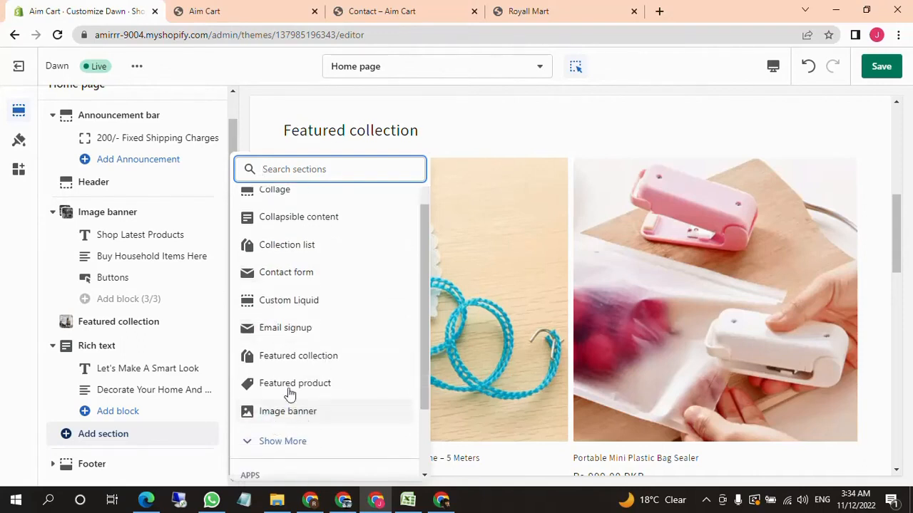
pyautogui.click(290, 394)
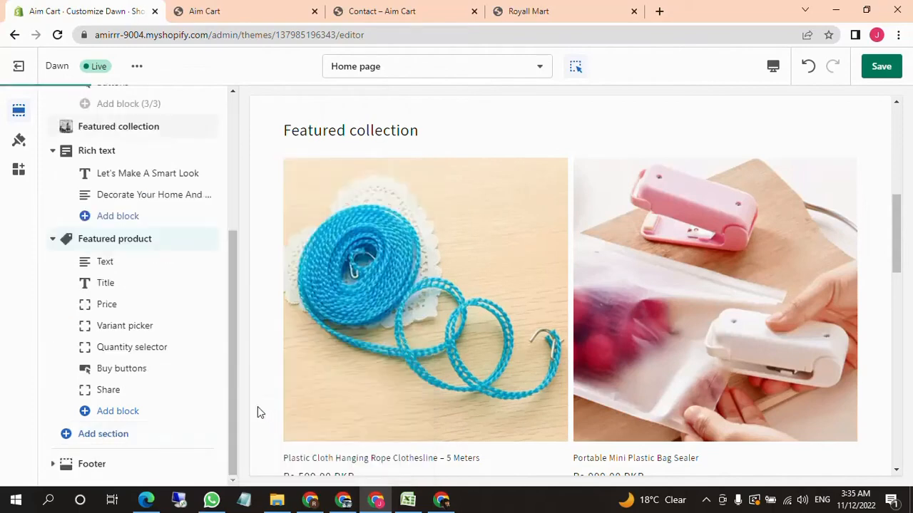
# Move the Featured product section above the Rich text section, directly below the Featured collection.
pyautogui.scroll(2, 479, 345)
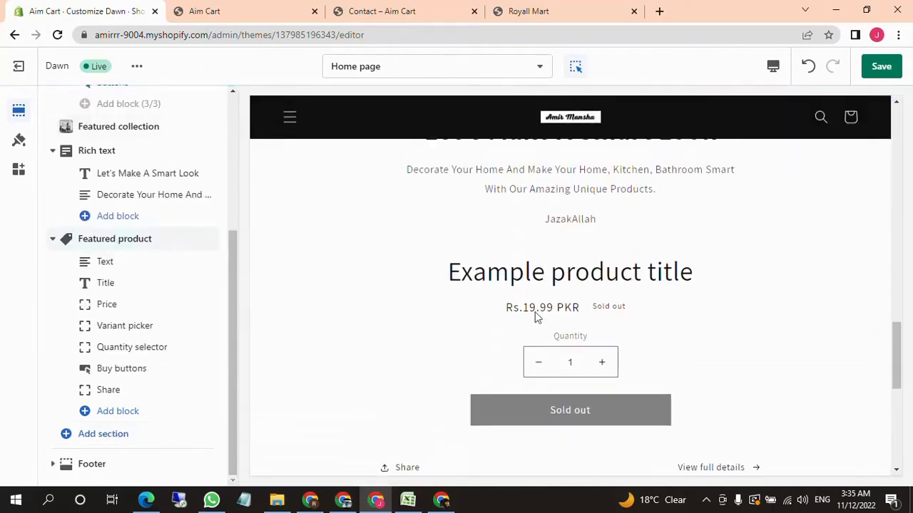
pyautogui.scroll(4, 536, 316)
pyautogui.scroll(-2, 536, 340)
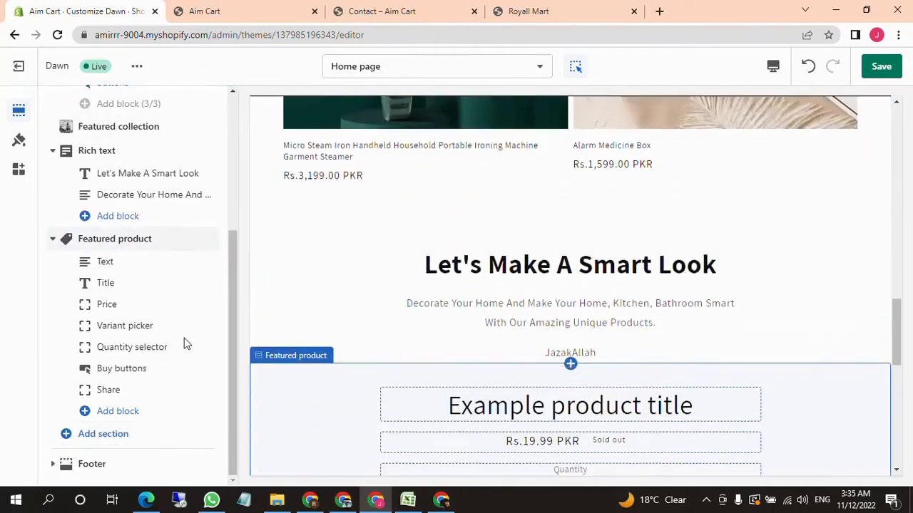
pyautogui.moveTo(206, 239); pyautogui.dragTo(140, 371)
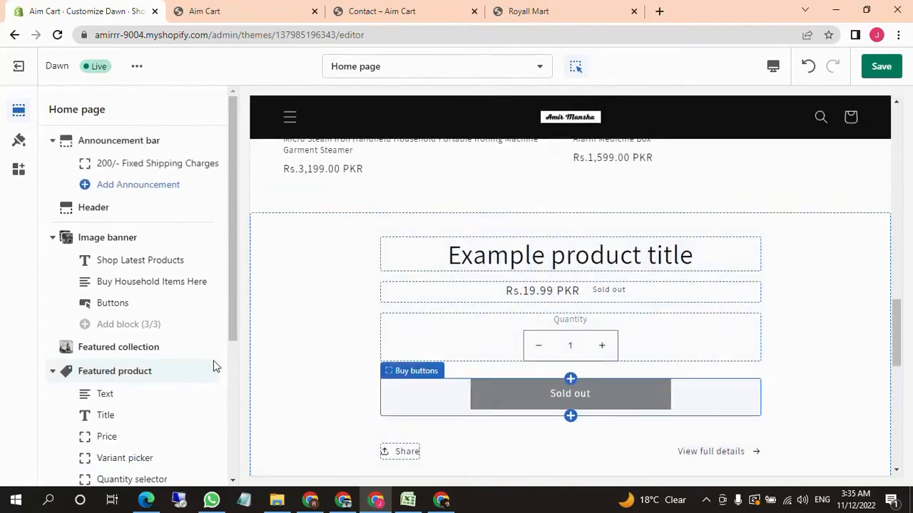
# Assign the Hair Straightener Iron Brush Hair Dryer Comb 2-in-1 as the product of the Featured product section.
pyautogui.click(91, 371)
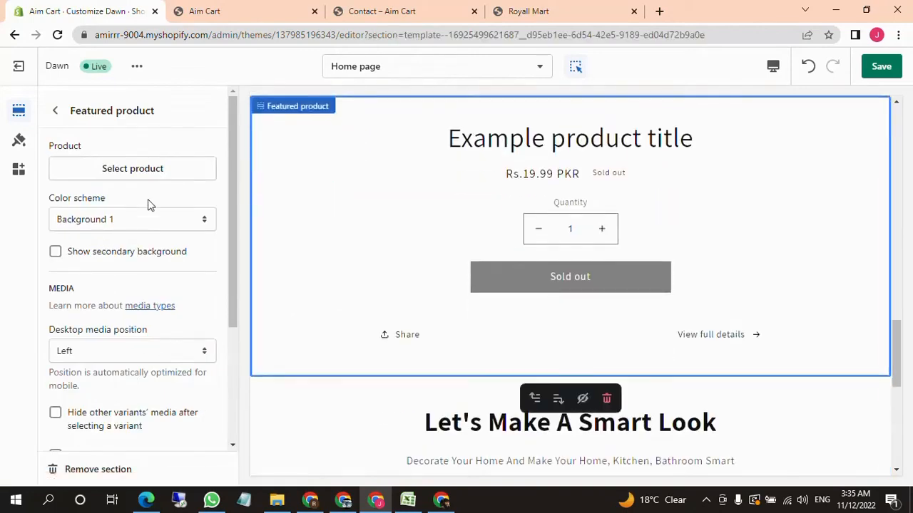
pyautogui.click(134, 177)
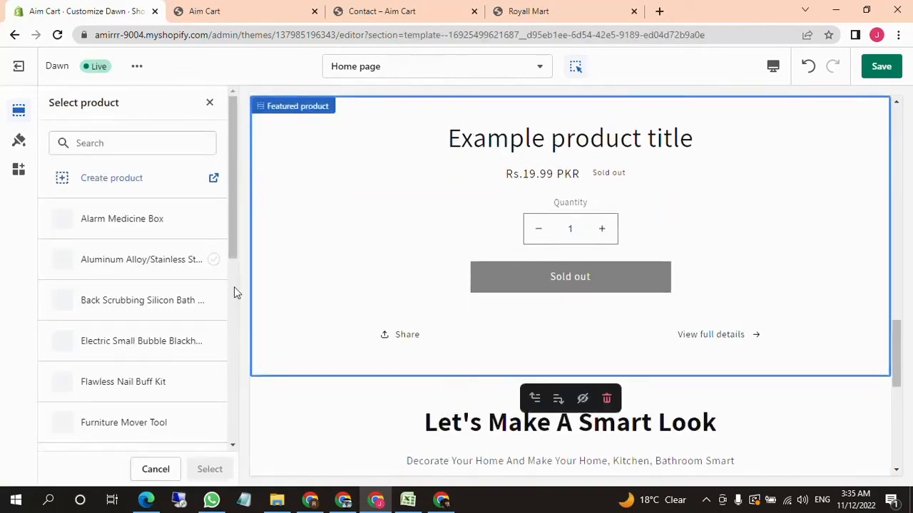
pyautogui.scroll(-3, 77, 264)
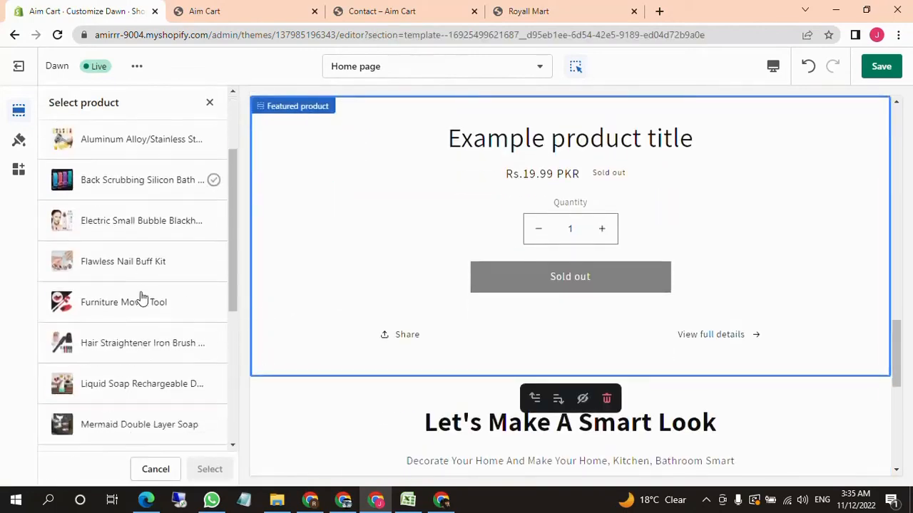
pyautogui.click(126, 273)
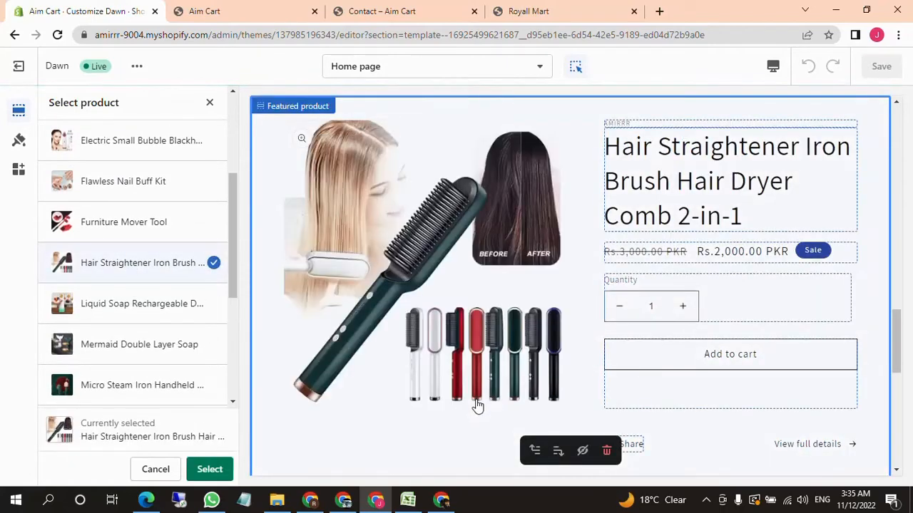
pyautogui.scroll(-1, 479, 408)
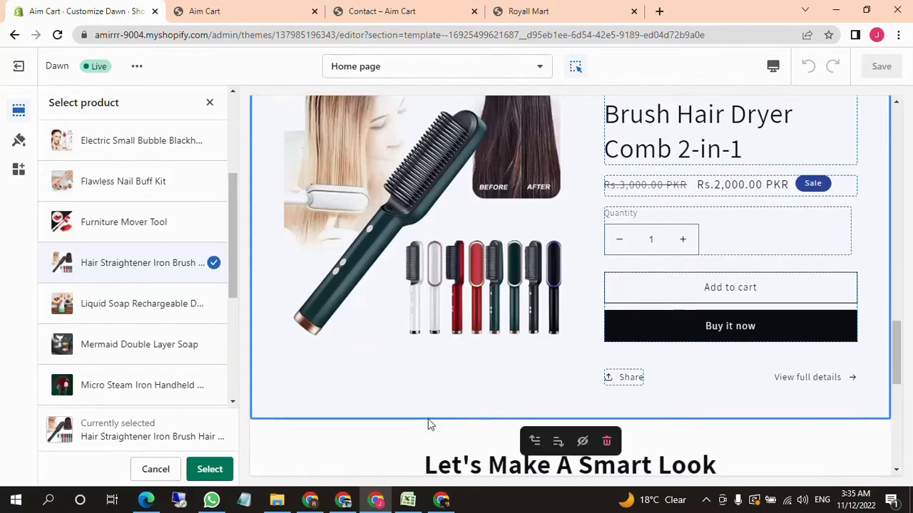
pyautogui.scroll(3, 427, 361)
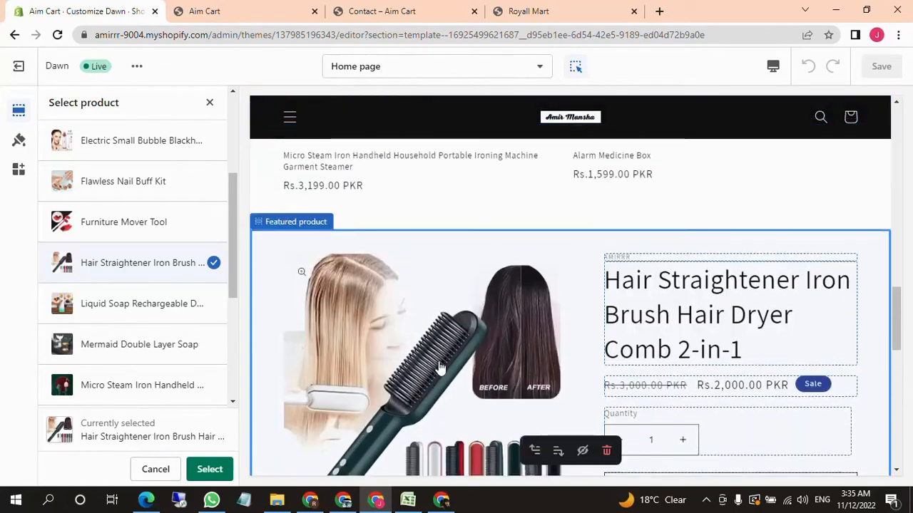
pyautogui.scroll(-1, 451, 357)
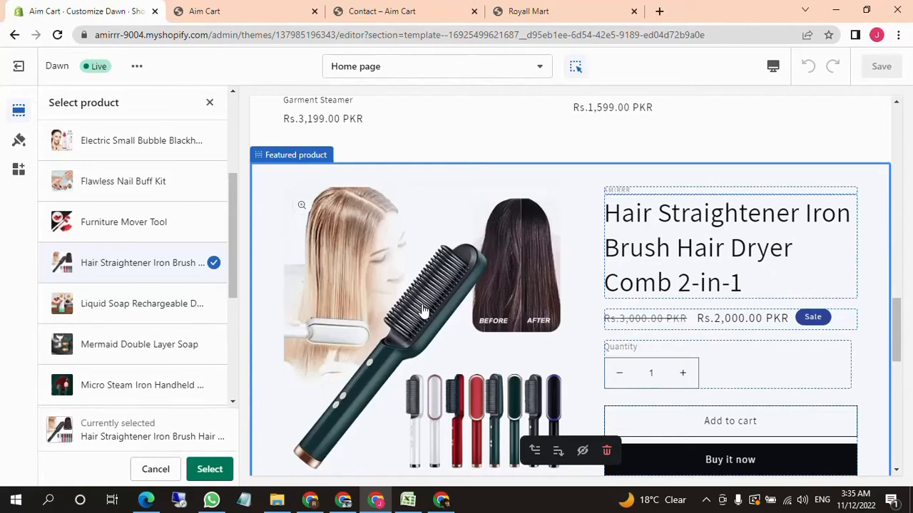
pyautogui.scroll(-1, 423, 311)
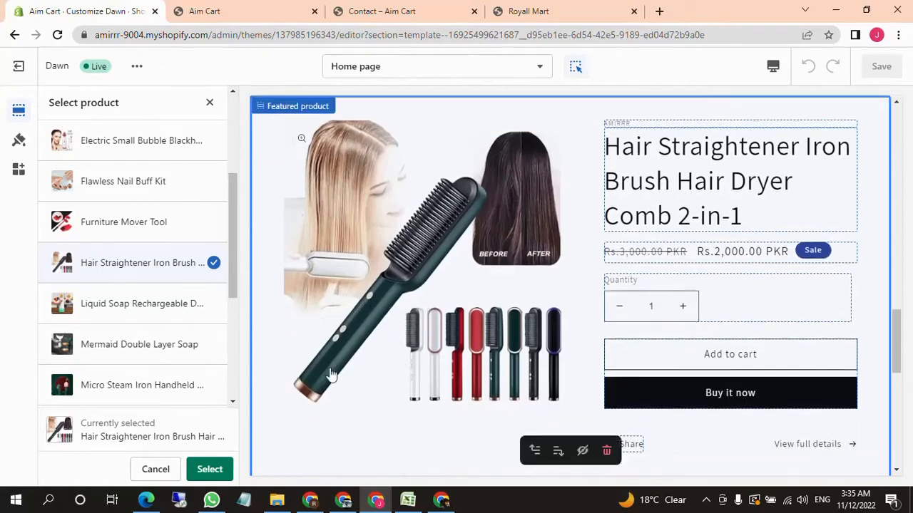
pyautogui.click(210, 470)
# Review the home page preview from the image banner through the Featured collection and Featured product to the rich text.
pyautogui.scroll(2, 559, 314)
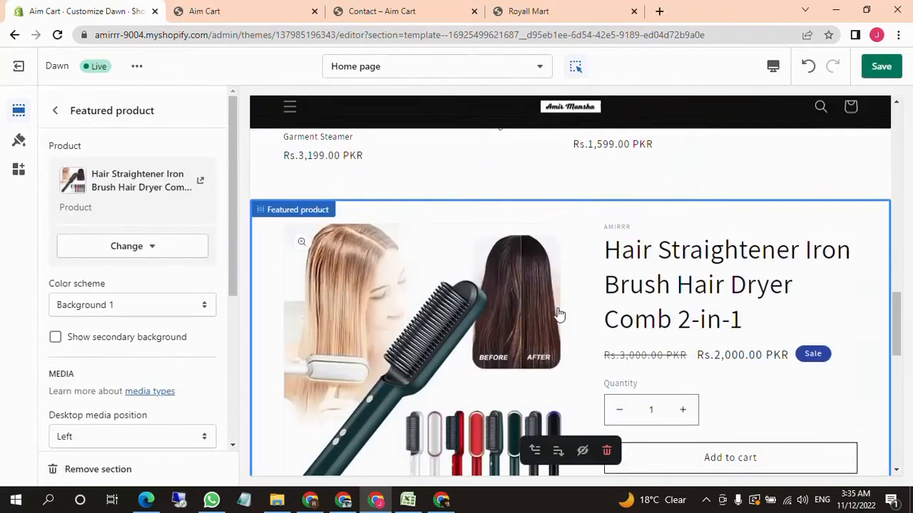
pyautogui.scroll(10, 559, 314)
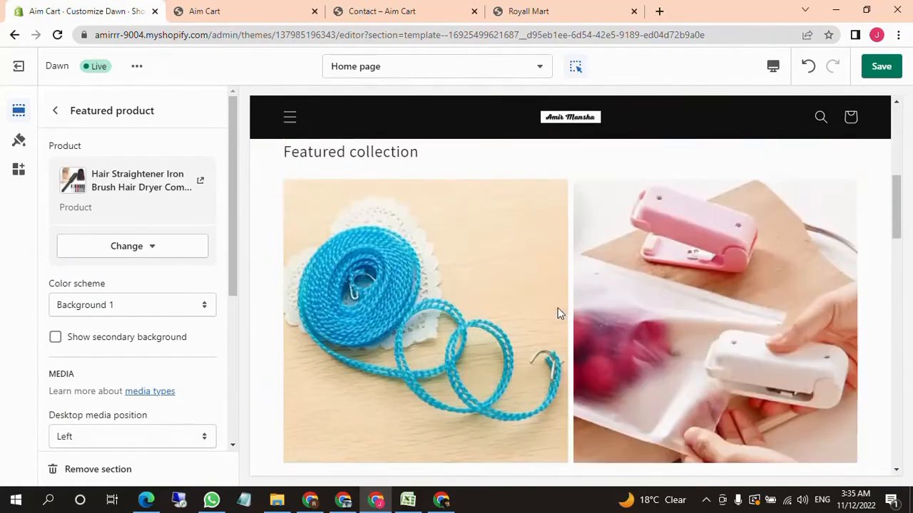
pyautogui.scroll(5, 559, 314)
pyautogui.scroll(-2, 559, 313)
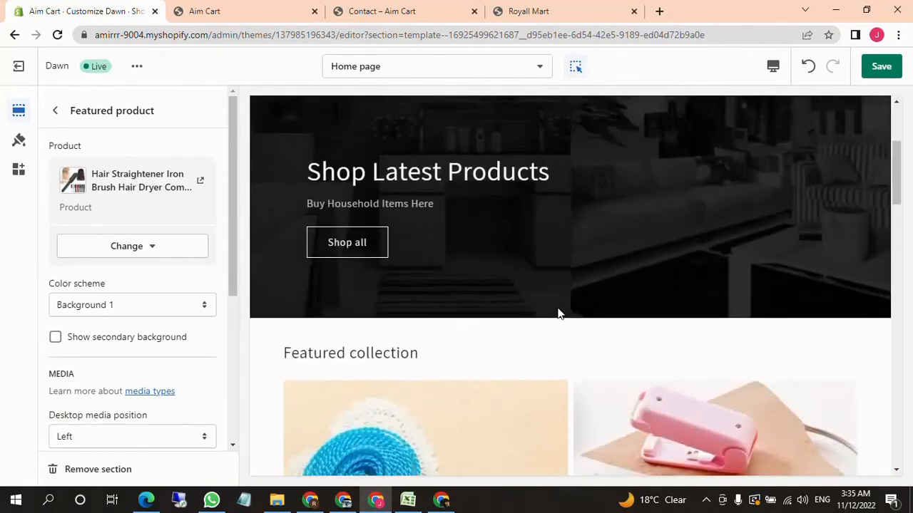
pyautogui.scroll(-12, 559, 314)
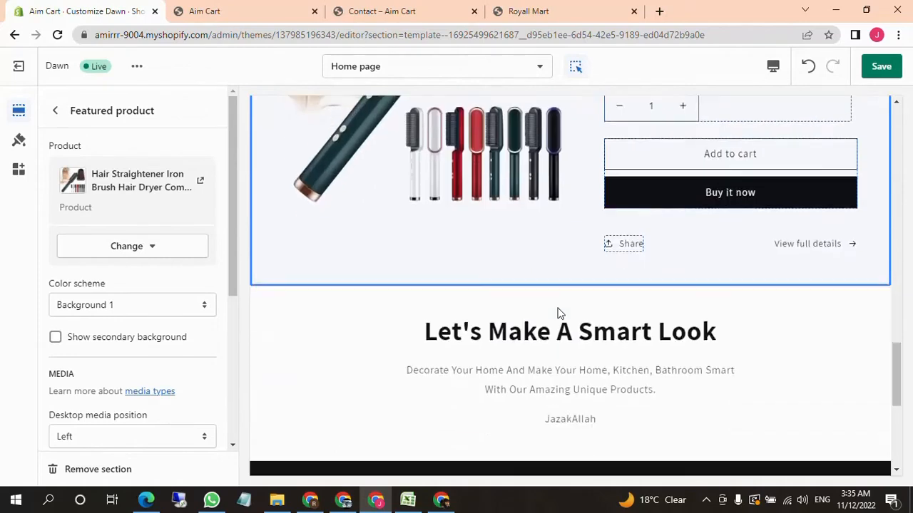
pyautogui.scroll(-2, 530, 348)
pyautogui.scroll(3, 531, 348)
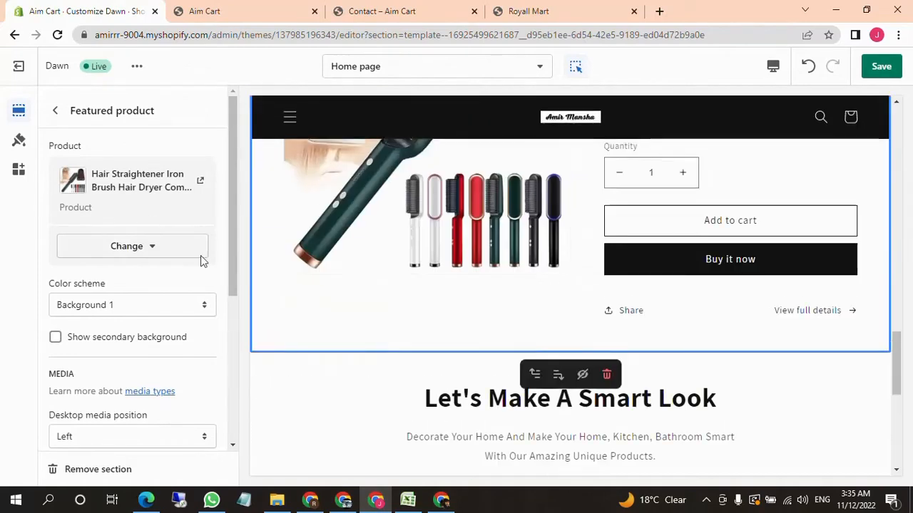
# Add a Collection list section below the Rich text section and check its placeholders in the preview.
pyautogui.click(55, 111)
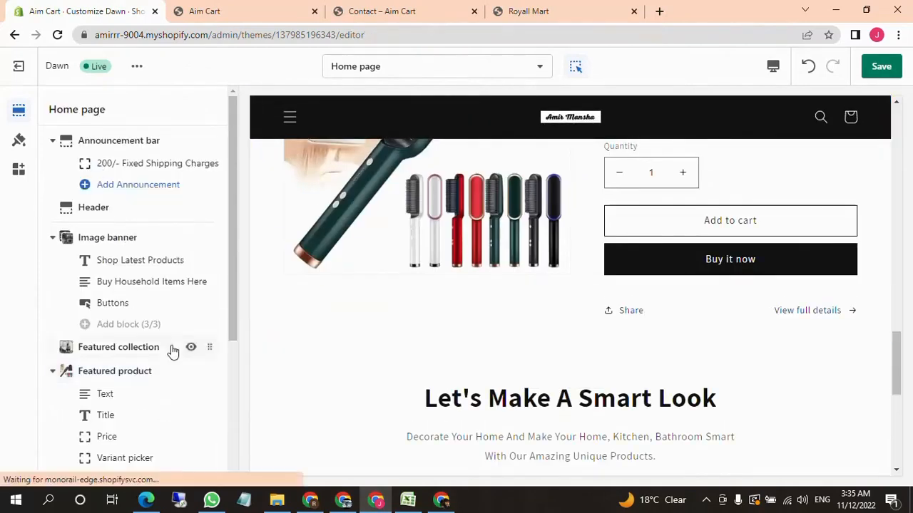
pyautogui.scroll(-2, 166, 385)
pyautogui.scroll(-1, 165, 387)
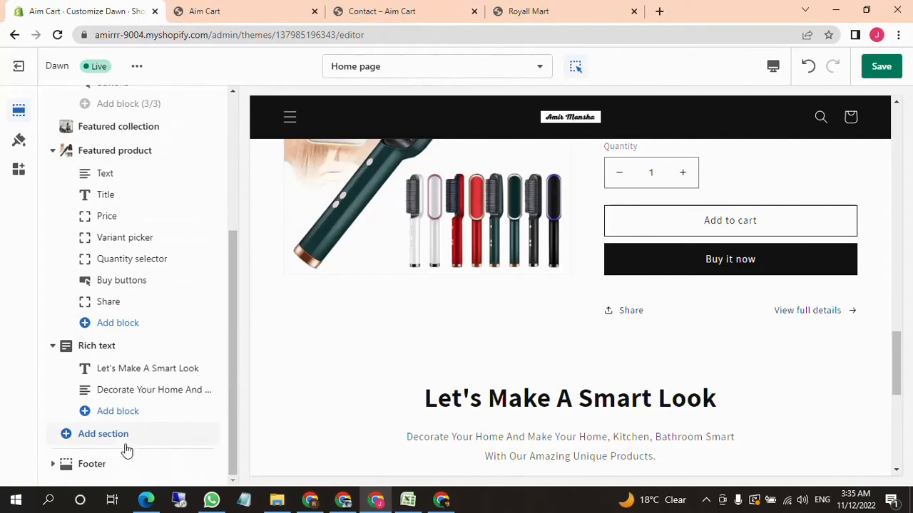
pyautogui.click(86, 440)
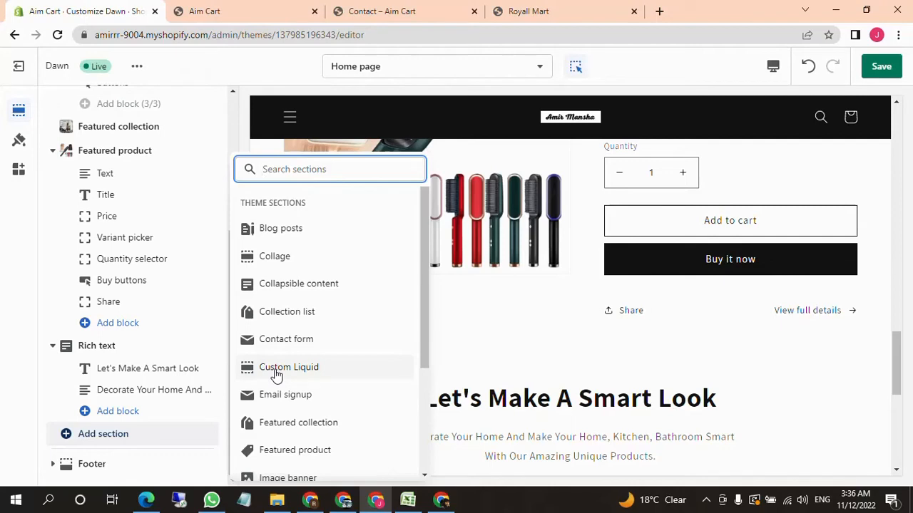
pyautogui.click(308, 320)
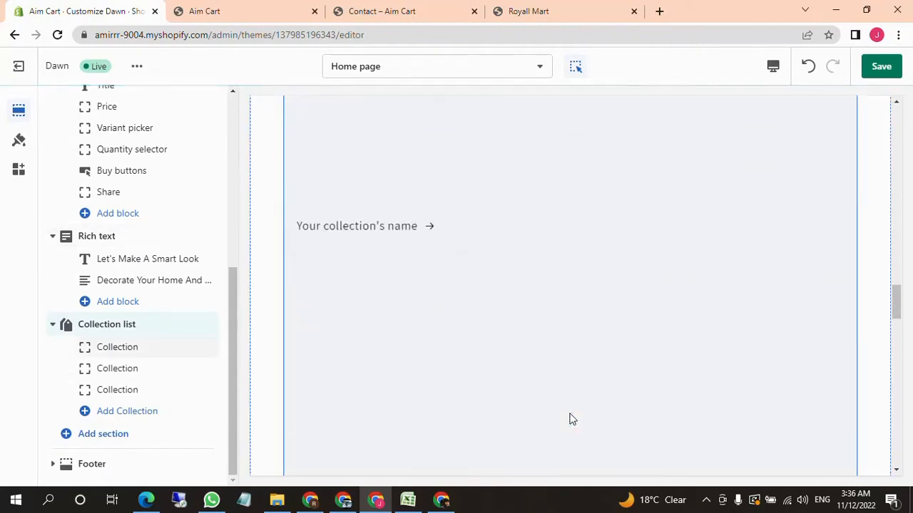
pyautogui.scroll(-6, 571, 420)
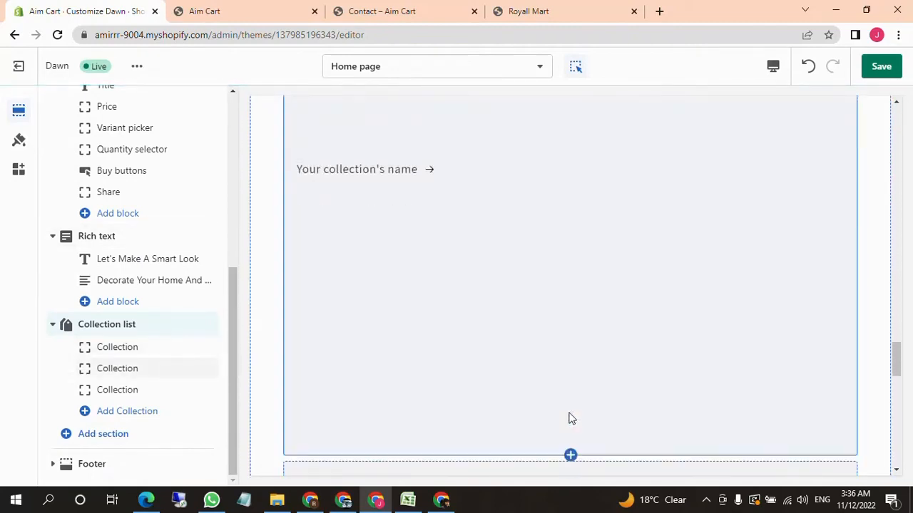
pyautogui.scroll(4, 568, 418)
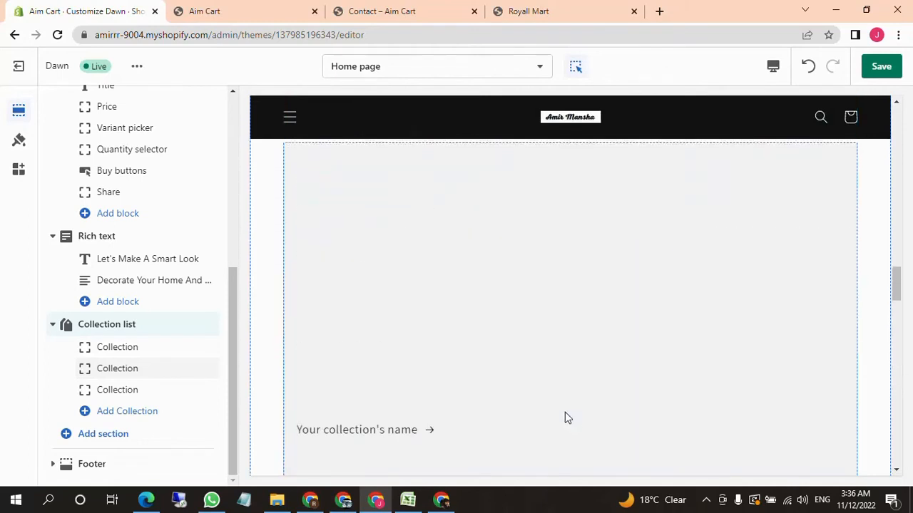
pyautogui.scroll(4, 565, 417)
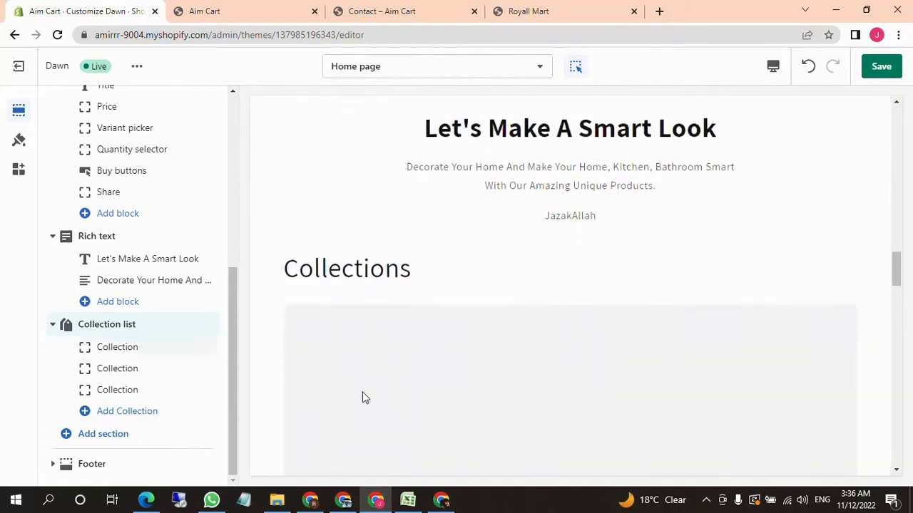
# Move the Rich text section below the Collection list section.
pyautogui.click(123, 348)
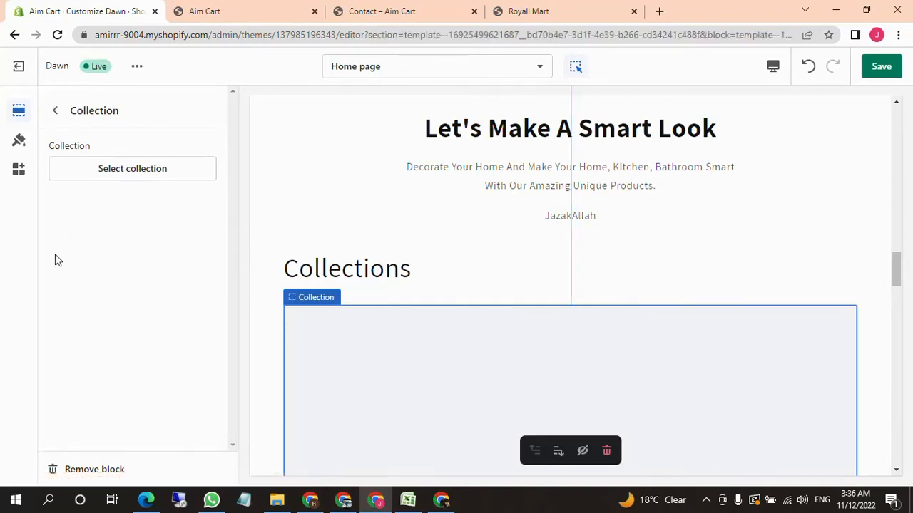
pyautogui.click(55, 112)
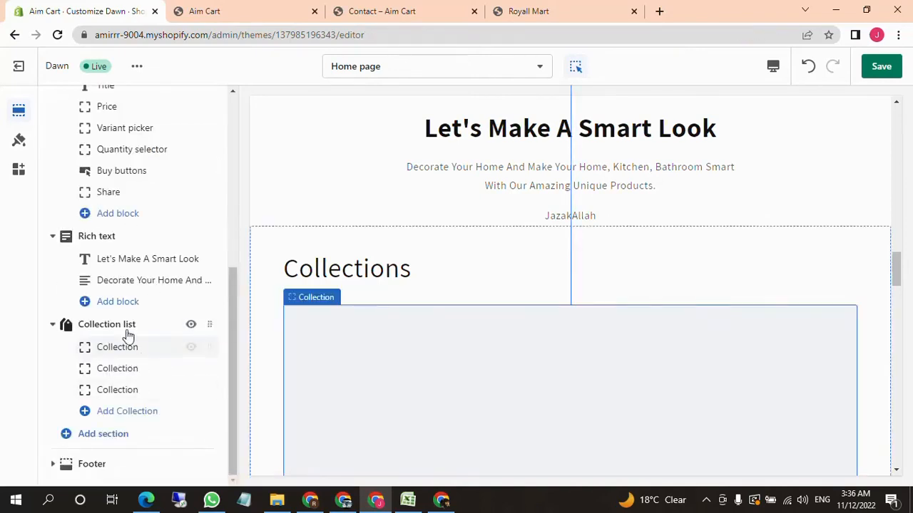
pyautogui.moveTo(195, 236)
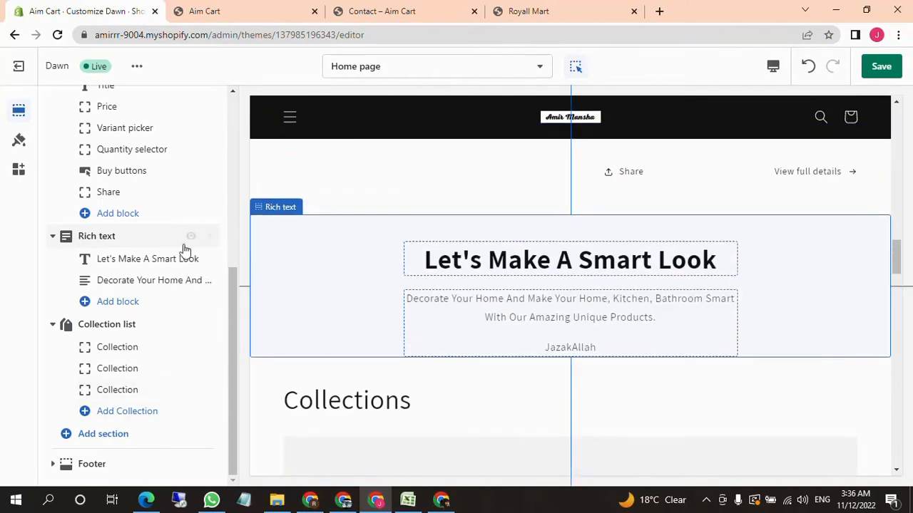
pyautogui.moveTo(210, 236); pyautogui.dragTo(201, 337)
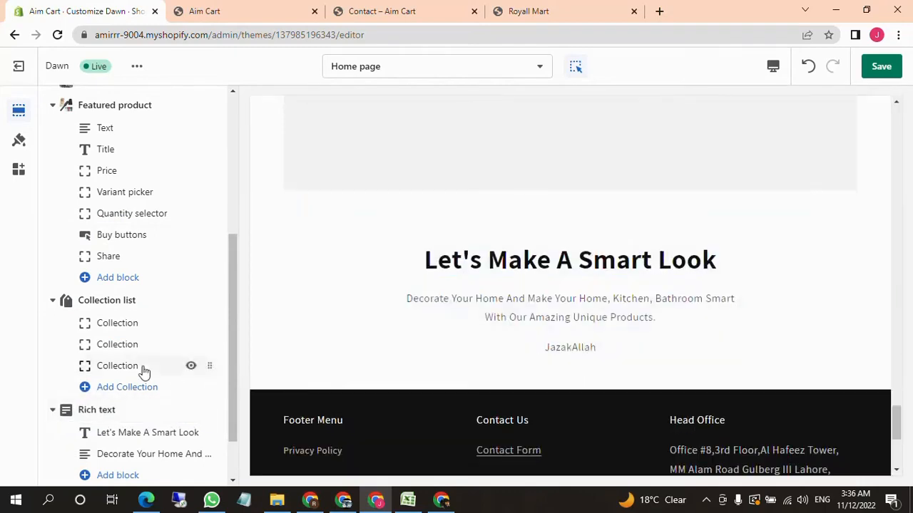
# Assign the Bathroom collection to the first collection block of the Collection list section.
pyautogui.click(138, 323)
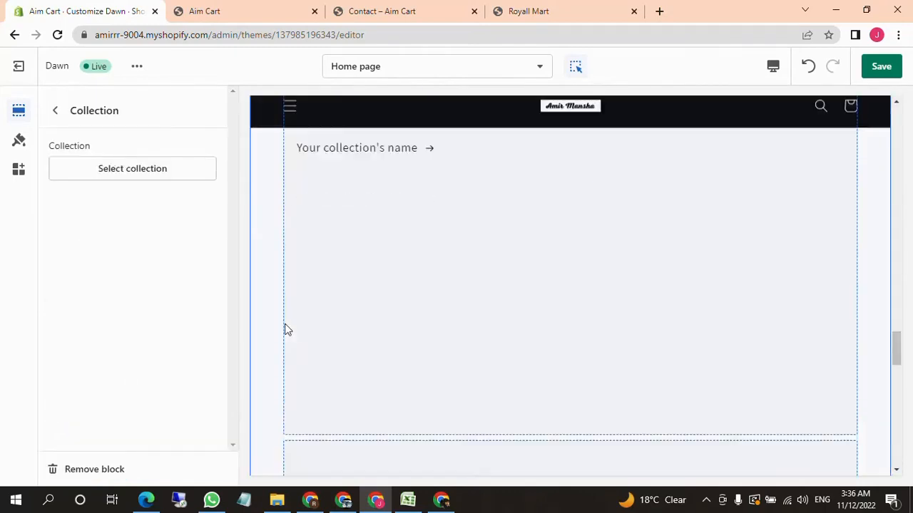
pyautogui.click(138, 171)
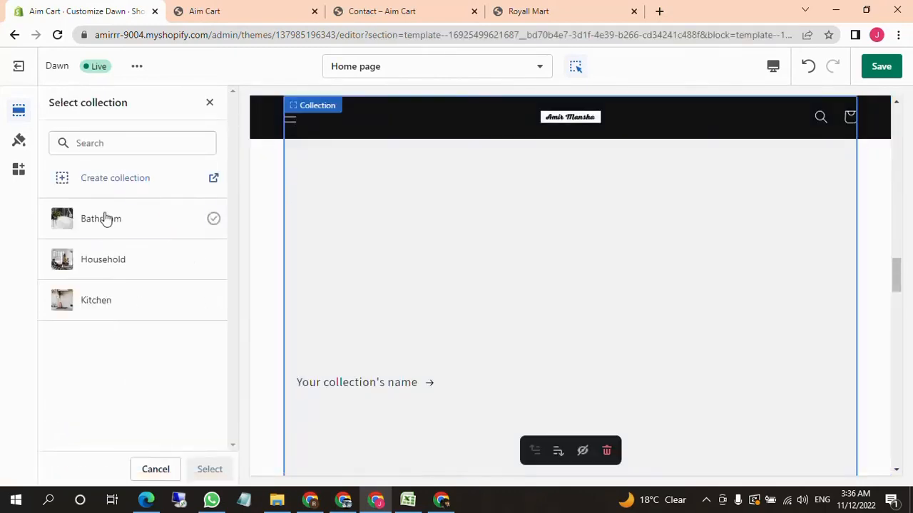
pyautogui.click(104, 218)
pyautogui.click(211, 470)
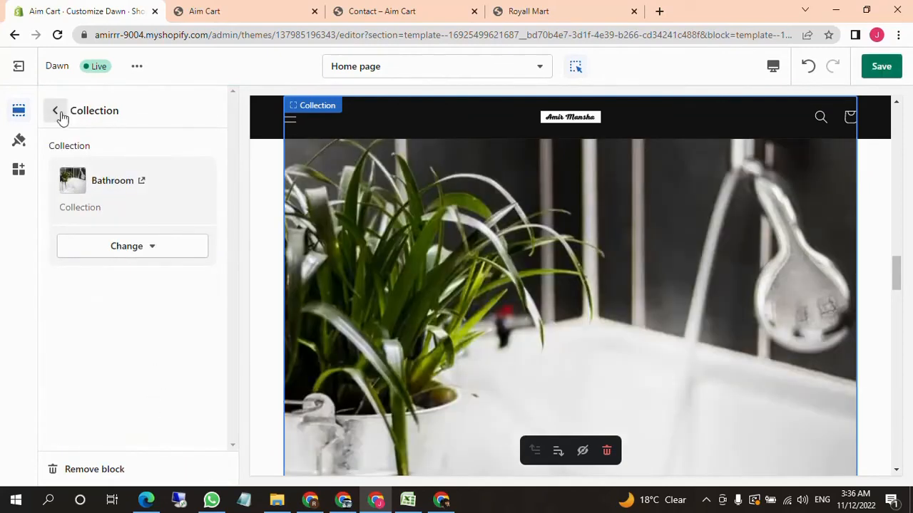
pyautogui.click(55, 110)
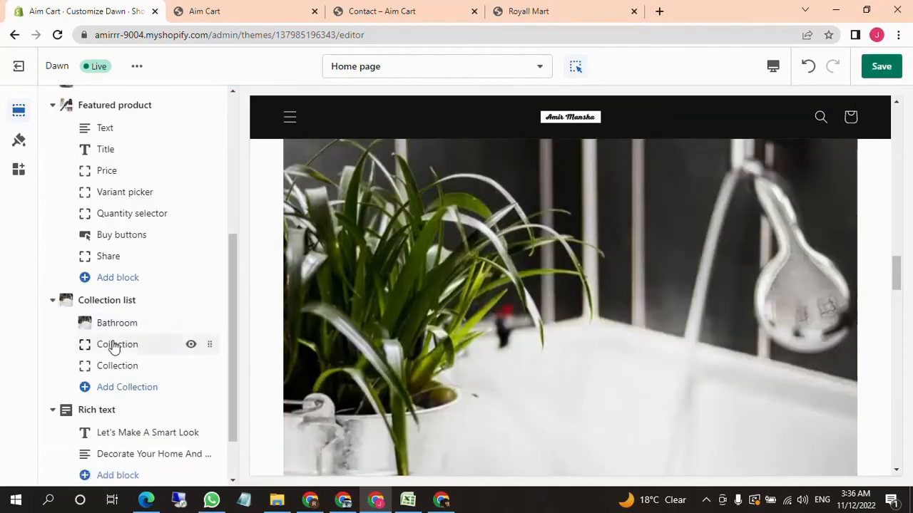
# Assign the Kitchen collection to the second collection block of the Collection list section.
pyautogui.click(116, 346)
pyautogui.click(119, 172)
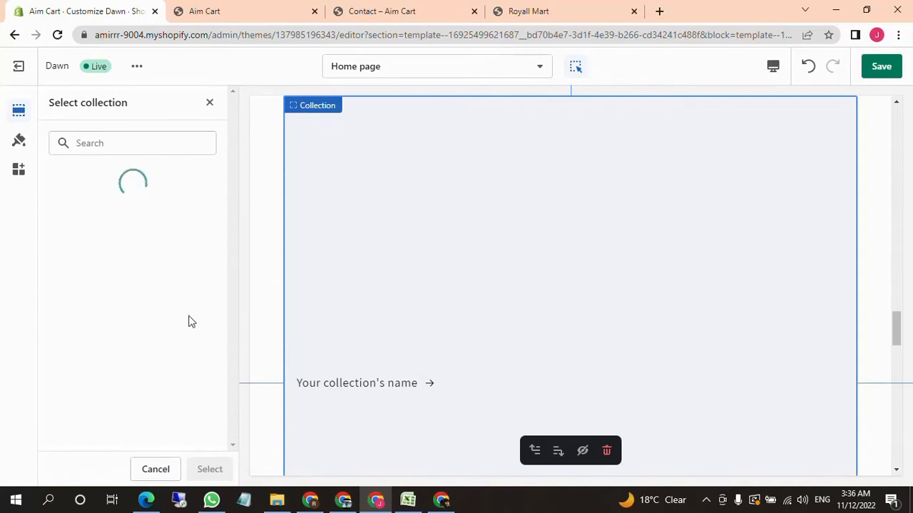
pyautogui.click(112, 308)
pyautogui.click(194, 472)
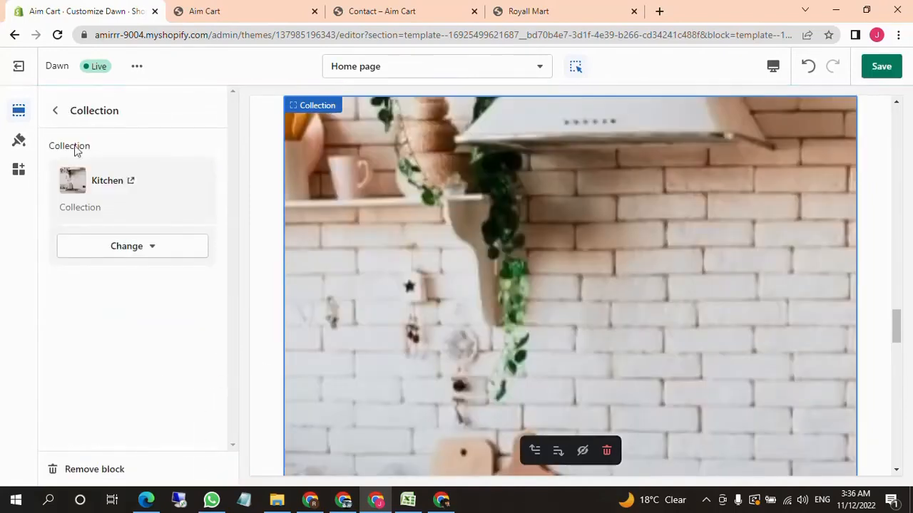
pyautogui.click(63, 114)
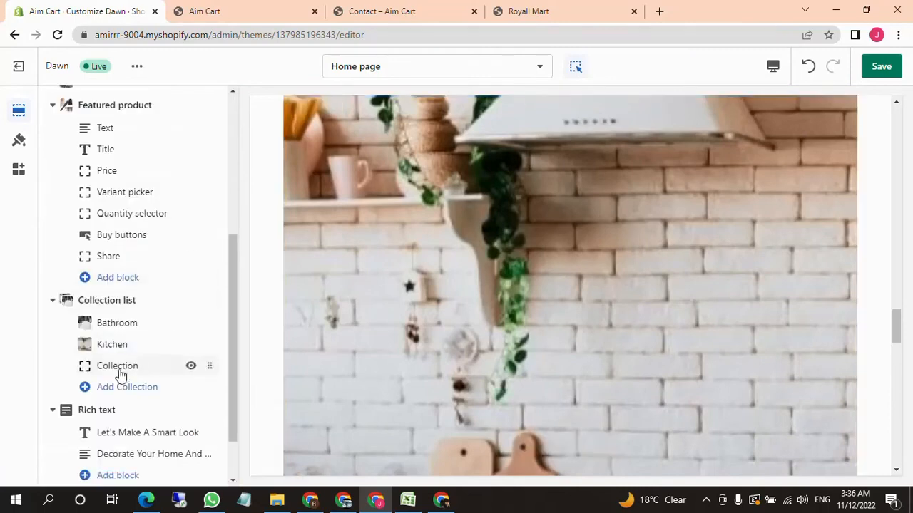
# Assign the Household collection to the third block of the Collection list and review the collections in the preview.
pyautogui.click(118, 368)
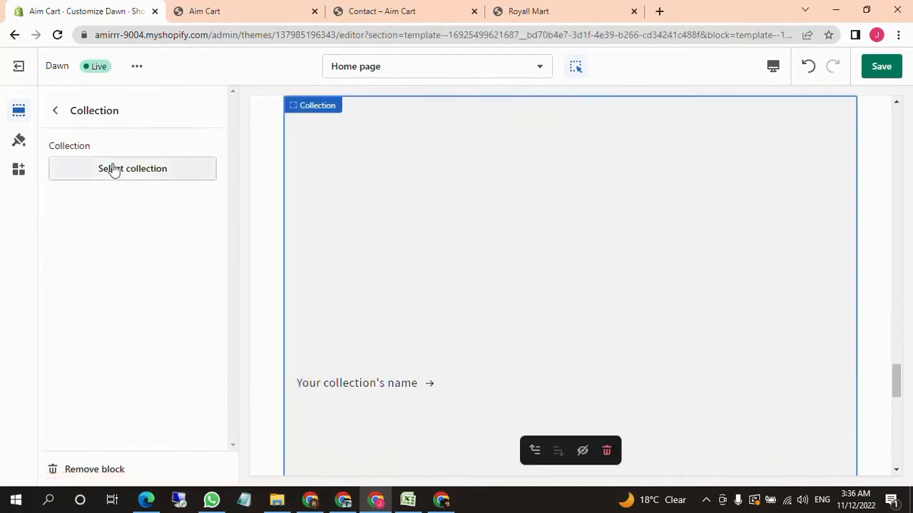
pyautogui.click(112, 169)
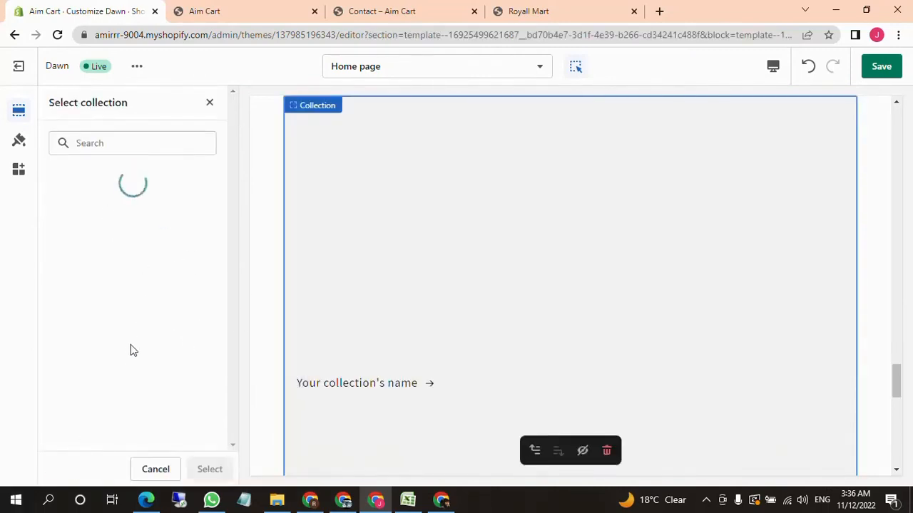
pyautogui.click(84, 261)
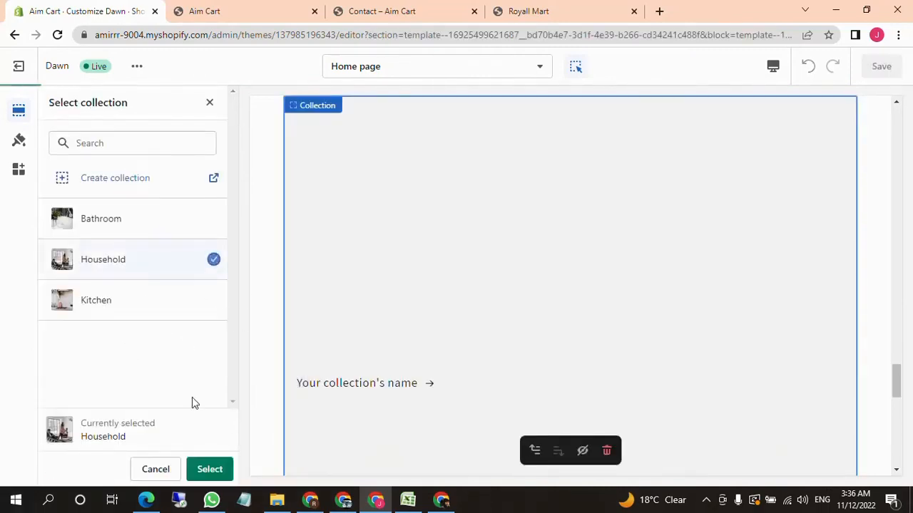
pyautogui.click(210, 469)
pyautogui.scroll(6, 485, 418)
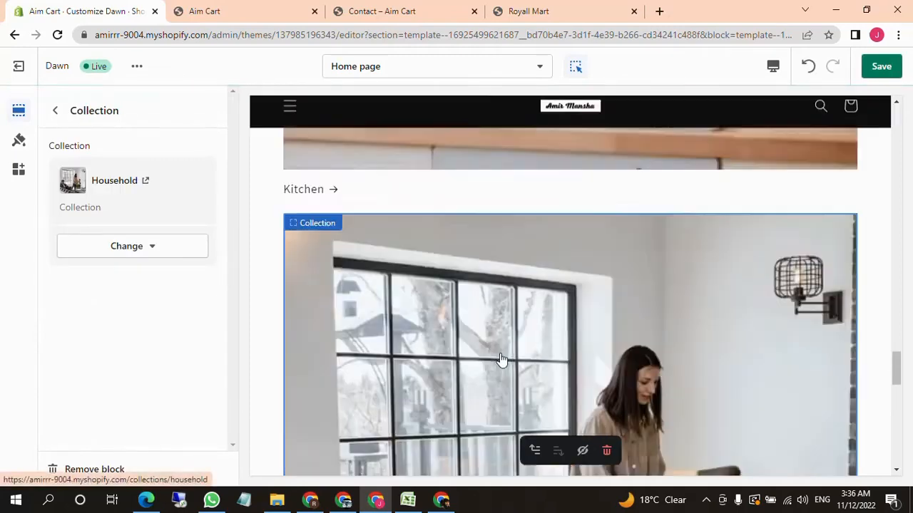
pyautogui.scroll(-10, 500, 353)
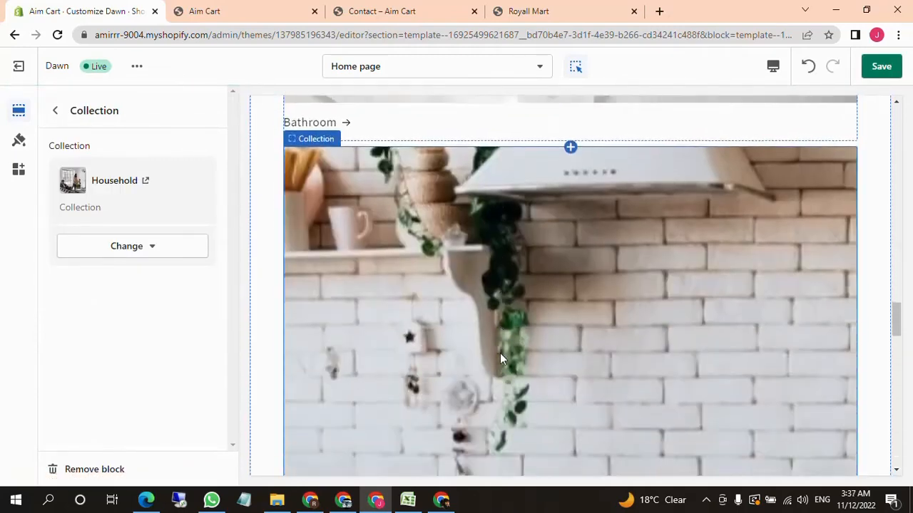
pyautogui.scroll(-10, 500, 353)
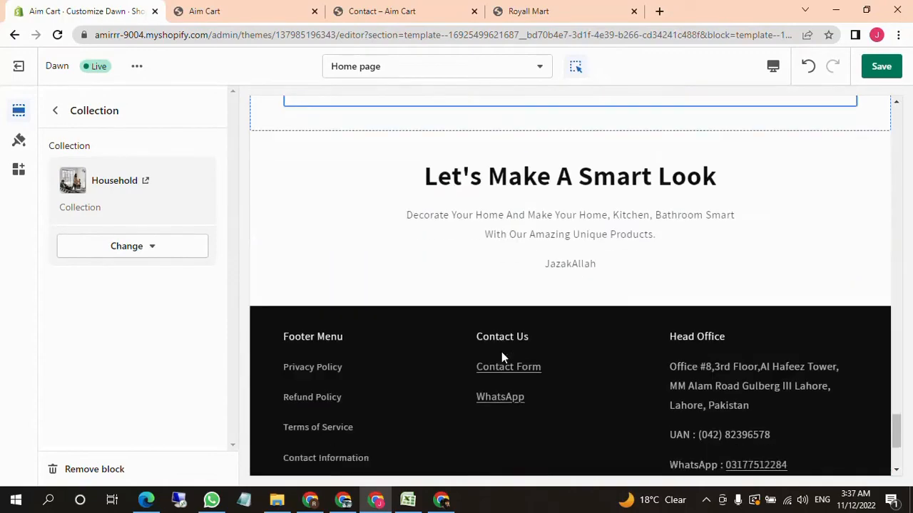
pyautogui.click(55, 111)
# Add a Slideshow section below the Rich text section.
pyautogui.scroll(-2, 167, 346)
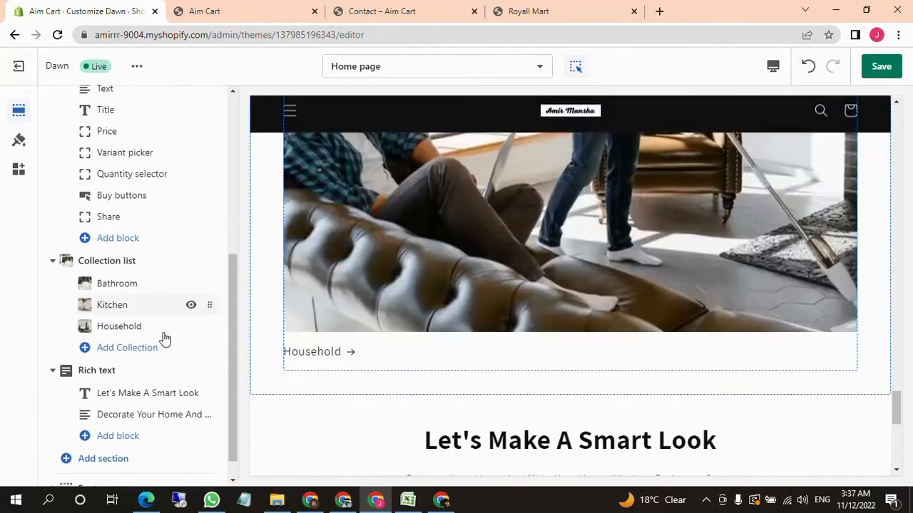
pyautogui.click(152, 435)
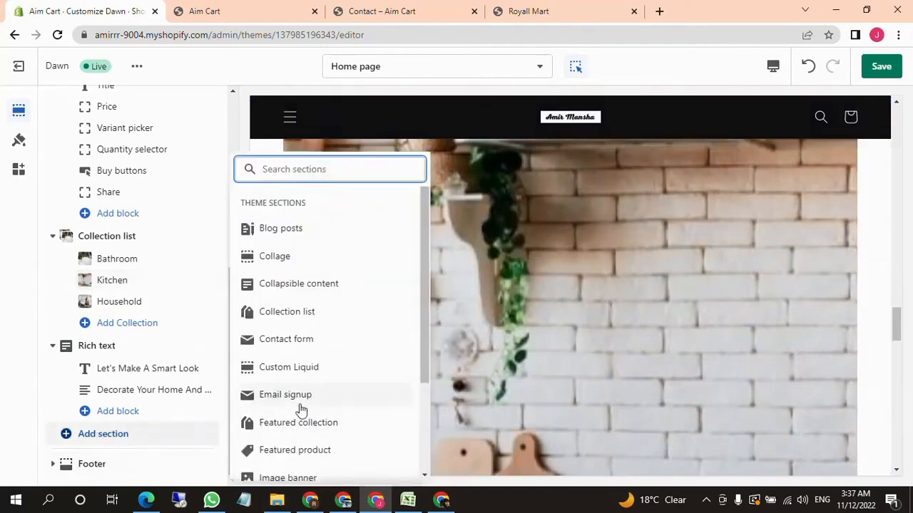
pyautogui.scroll(-2, 367, 370)
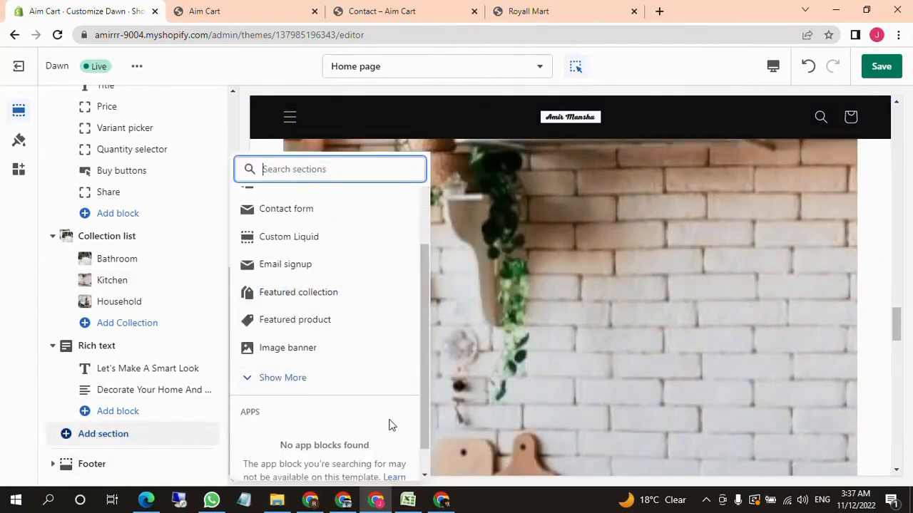
pyautogui.click(275, 390)
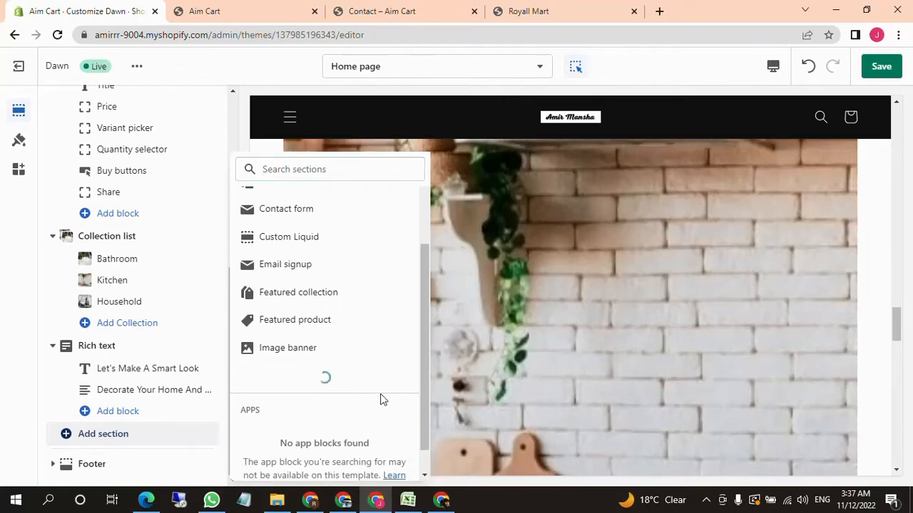
pyautogui.scroll(-3, 328, 342)
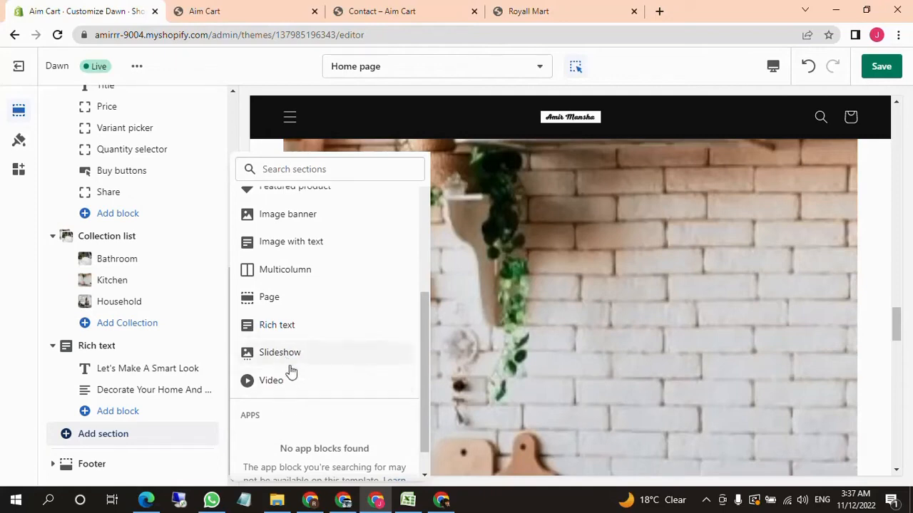
pyautogui.click(296, 353)
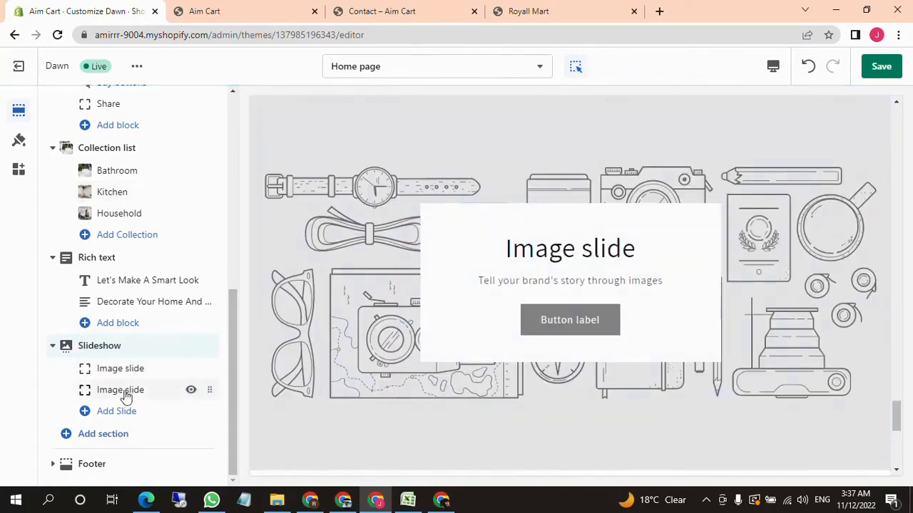
# Set the Slideshow section to change slides every 3 seconds and look through its remaining settings.
pyautogui.click(97, 350)
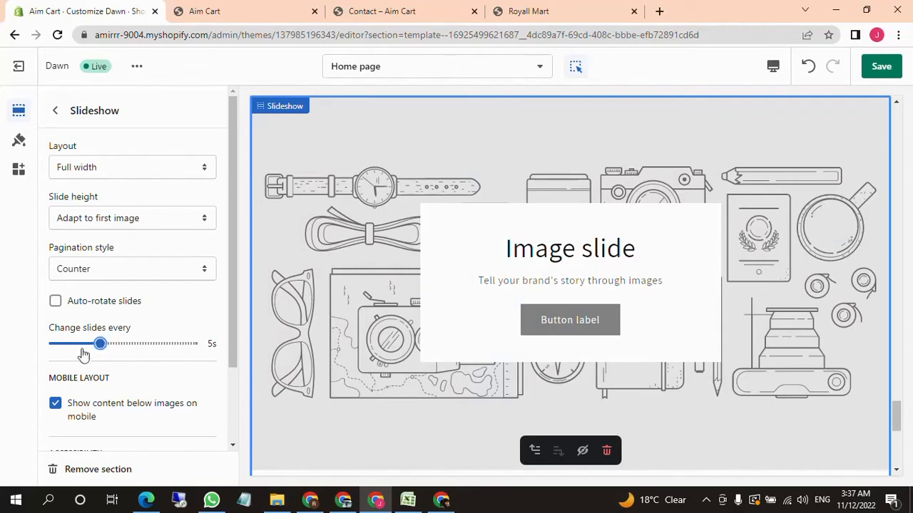
pyautogui.moveTo(99, 345); pyautogui.dragTo(54, 344)
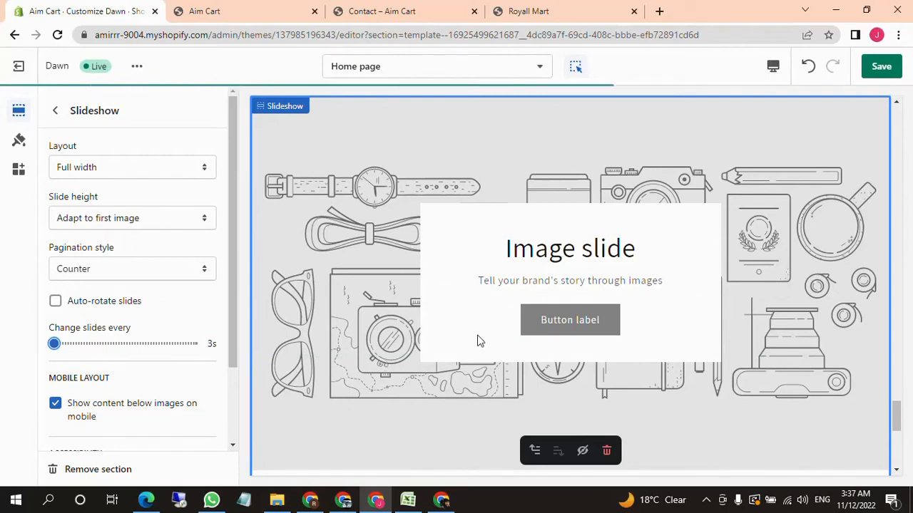
pyautogui.scroll(-2, 163, 306)
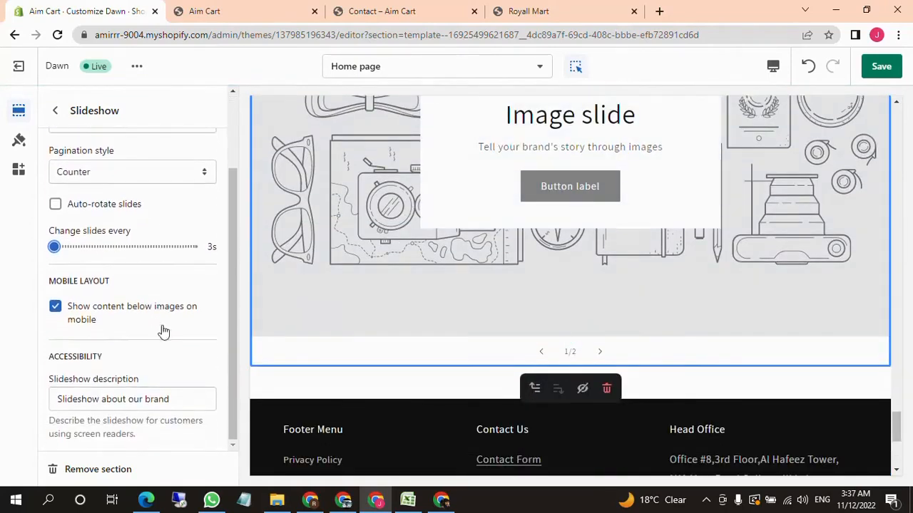
pyautogui.scroll(2, 160, 364)
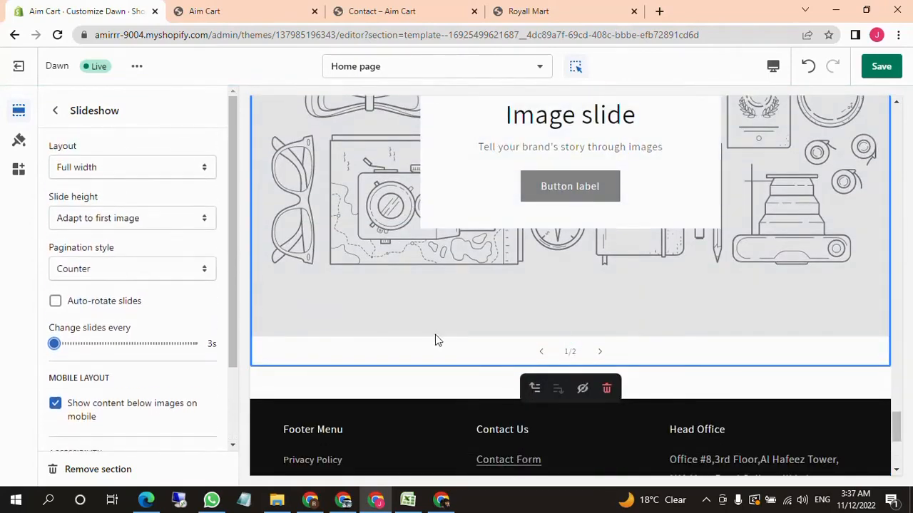
# Set the slideshow's pagination style to Dots and keep the slide height at Adapt to first image.
pyautogui.click(140, 272)
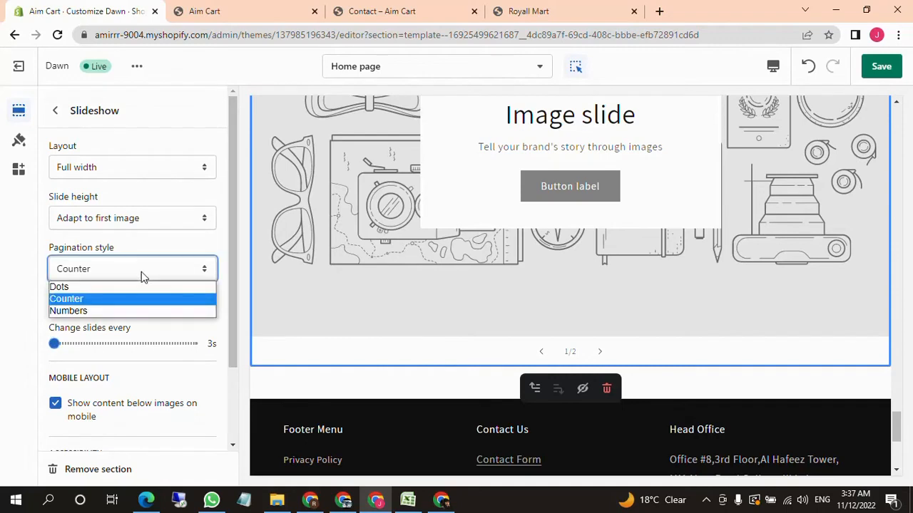
pyautogui.click(71, 300)
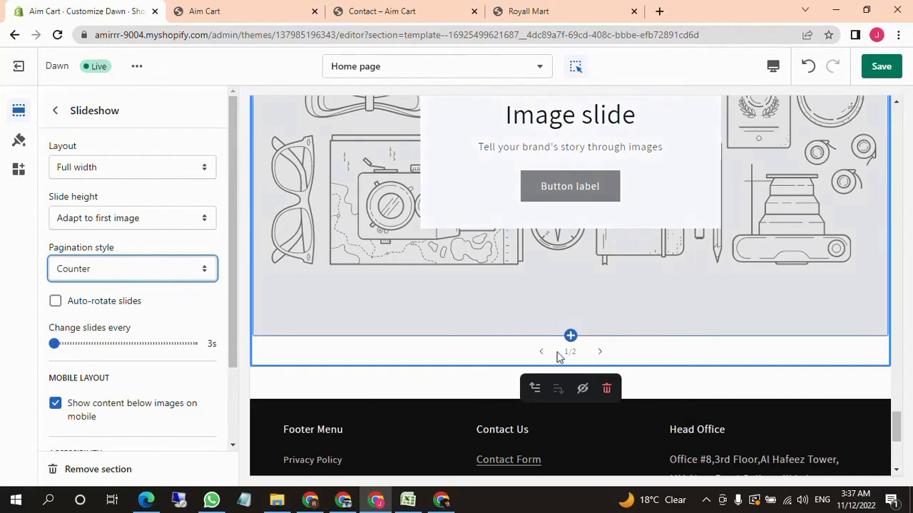
pyautogui.click(170, 279)
pyautogui.click(127, 288)
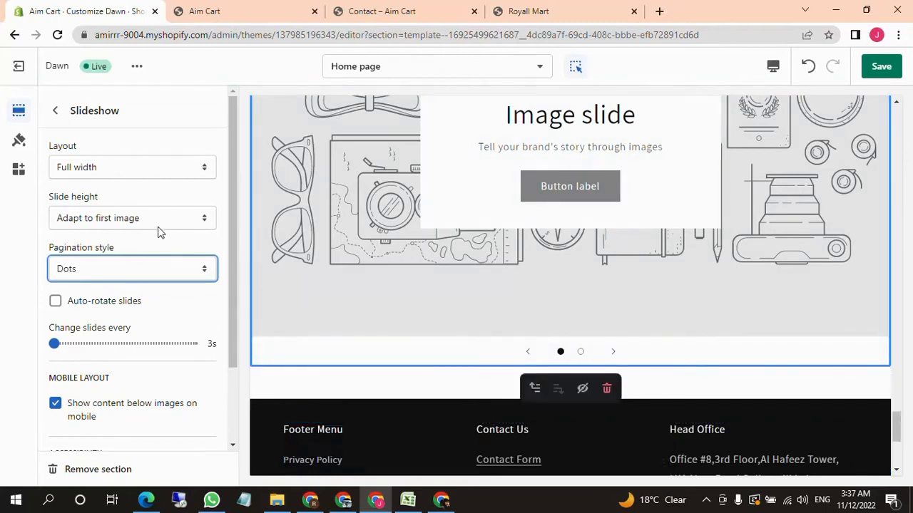
pyautogui.click(104, 221)
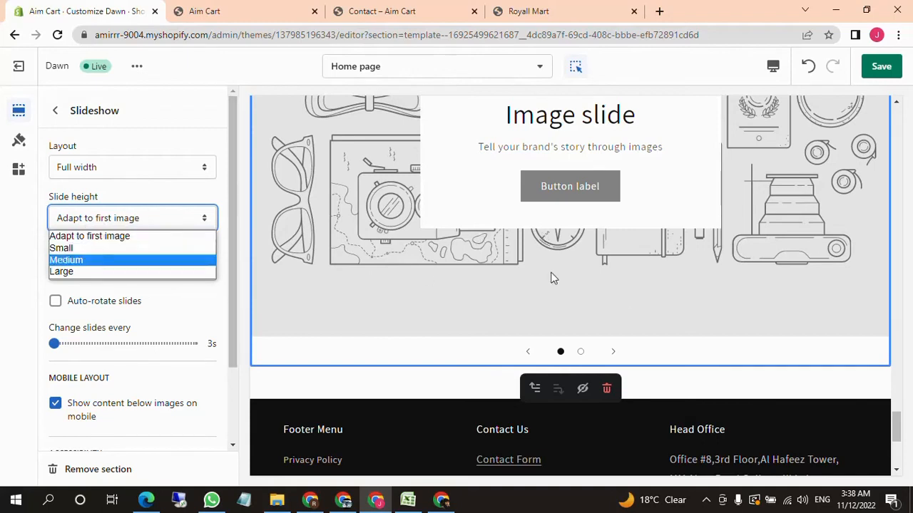
pyautogui.click(103, 238)
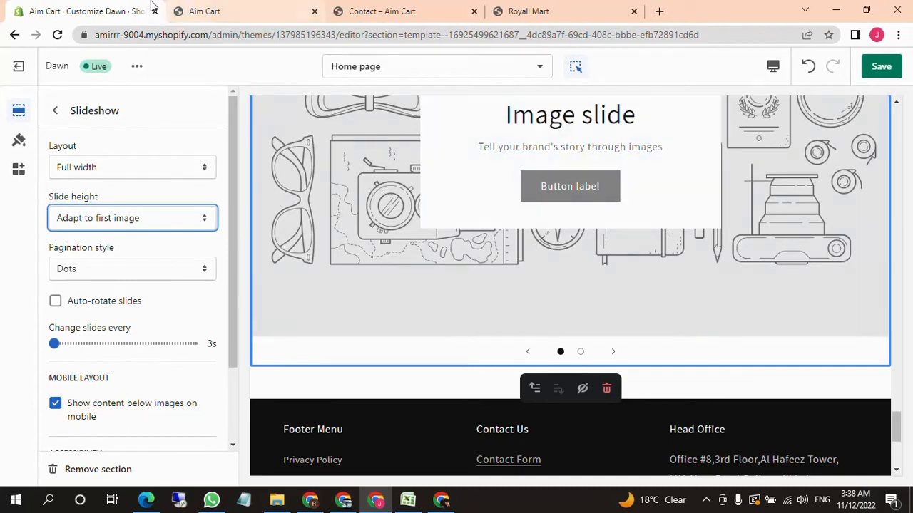
# Check the image banner on the store's preview page, then return to the theme editor's section list.
pyautogui.click(209, 8)
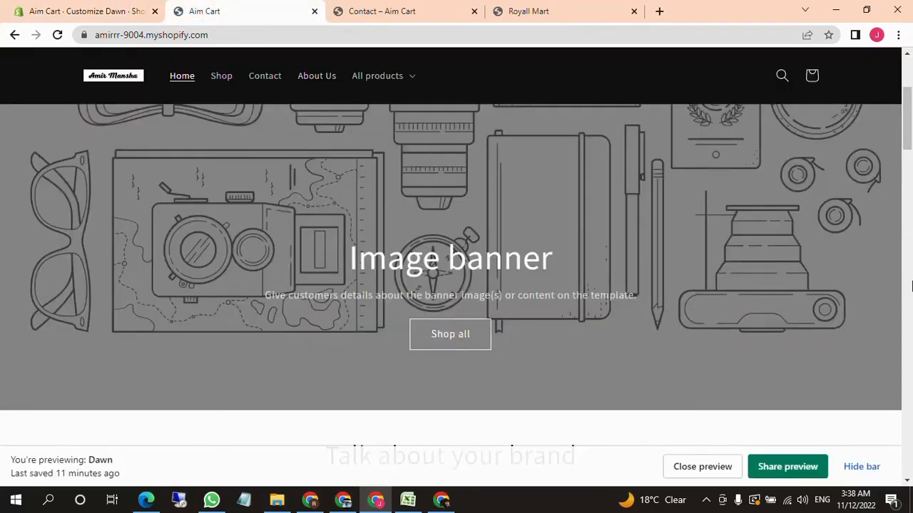
pyautogui.click(50, 8)
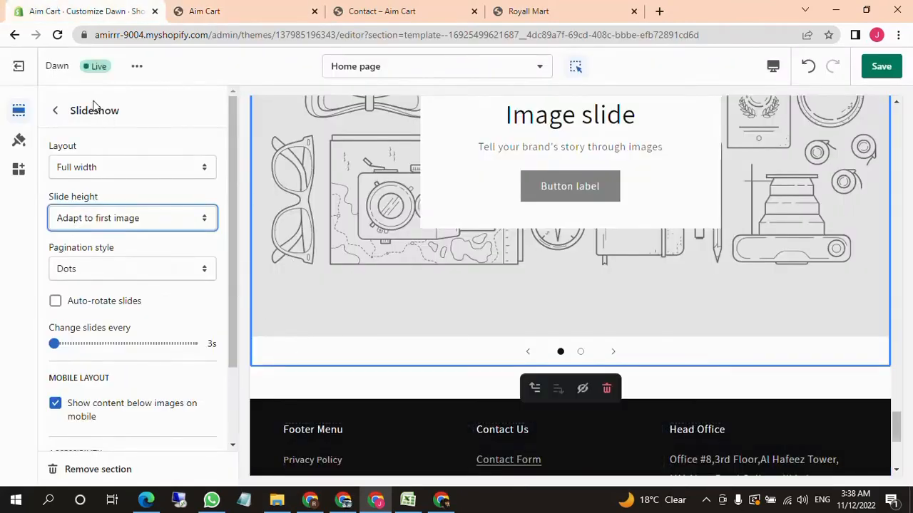
pyautogui.click(59, 115)
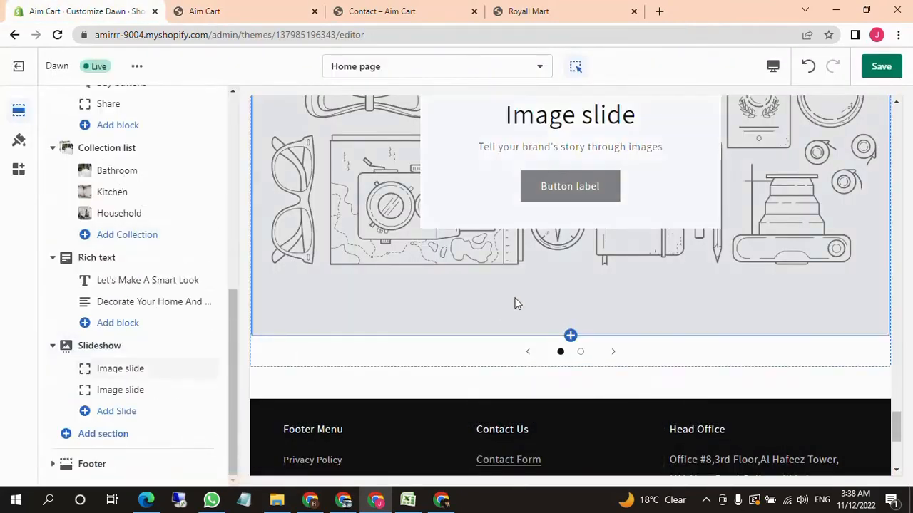
pyautogui.scroll(1, 451, 369)
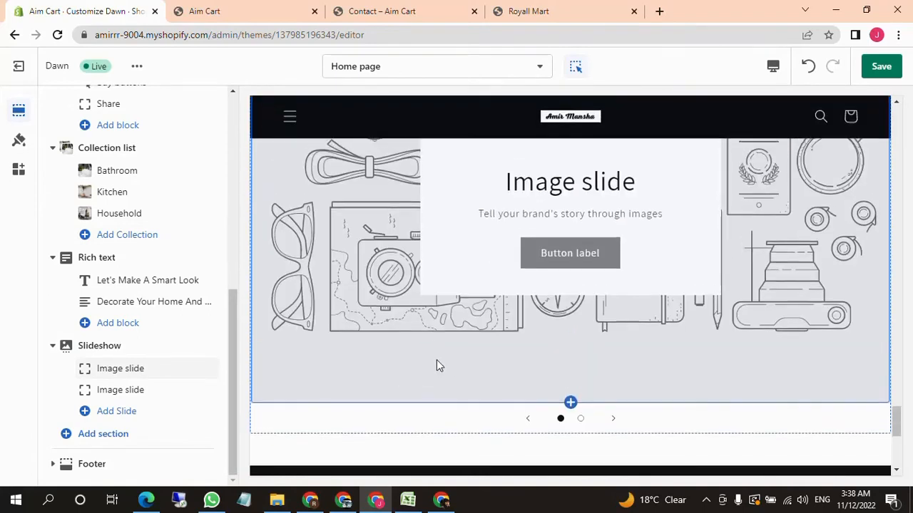
# Assign the black-and-white living room picture from the image library to the slideshow's first image slide.
pyautogui.click(108, 371)
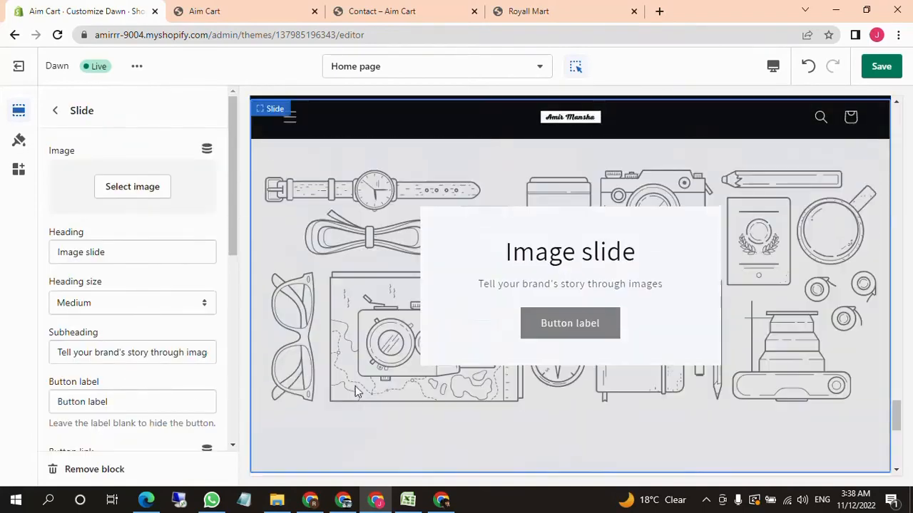
pyautogui.click(152, 194)
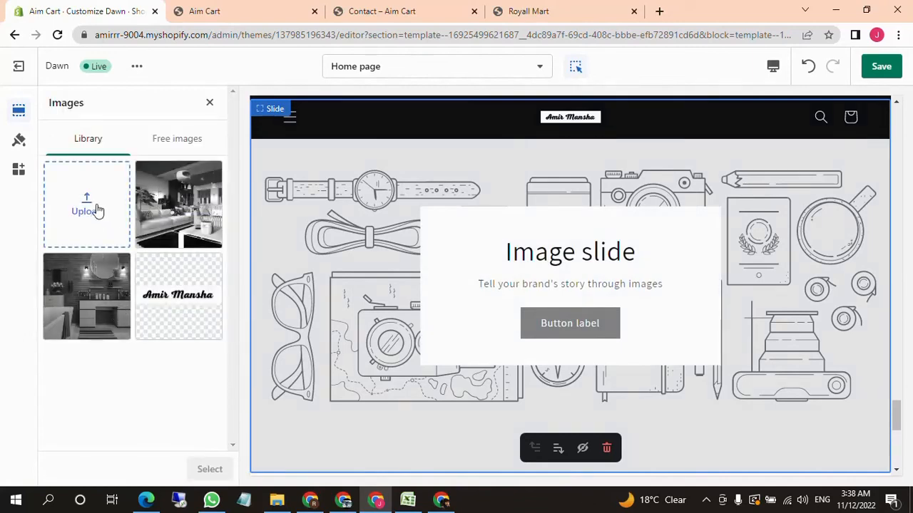
pyautogui.click(182, 207)
pyautogui.click(194, 477)
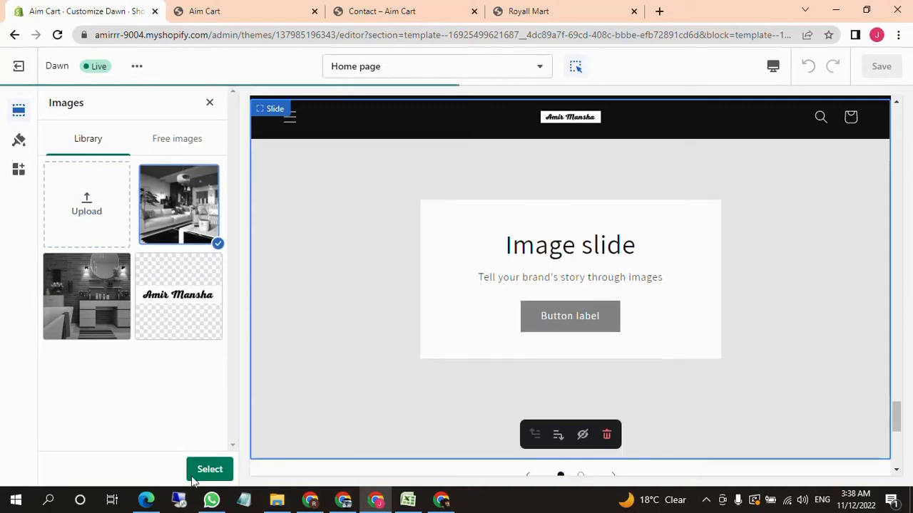
# Assign the black-and-white bathroom picture from the image library to the slideshow's second image slide.
pyautogui.scroll(-1, 154, 380)
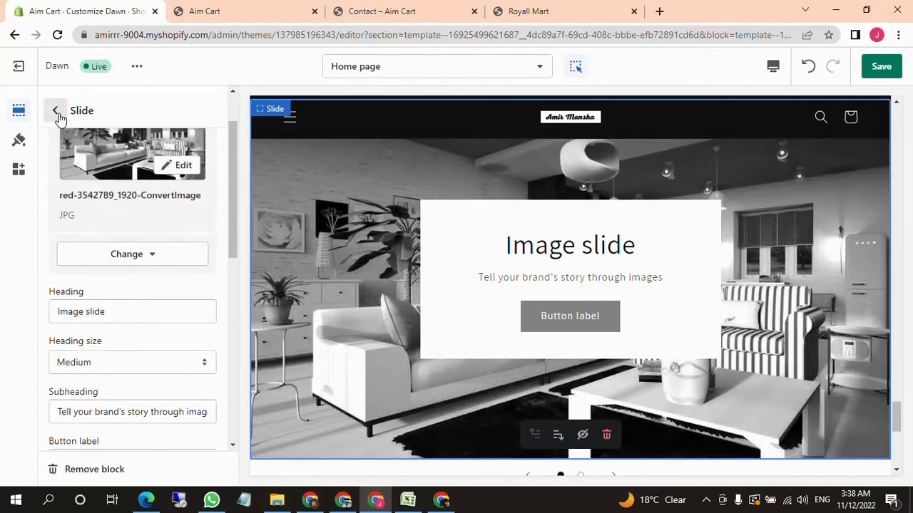
pyautogui.click(57, 112)
pyautogui.click(130, 390)
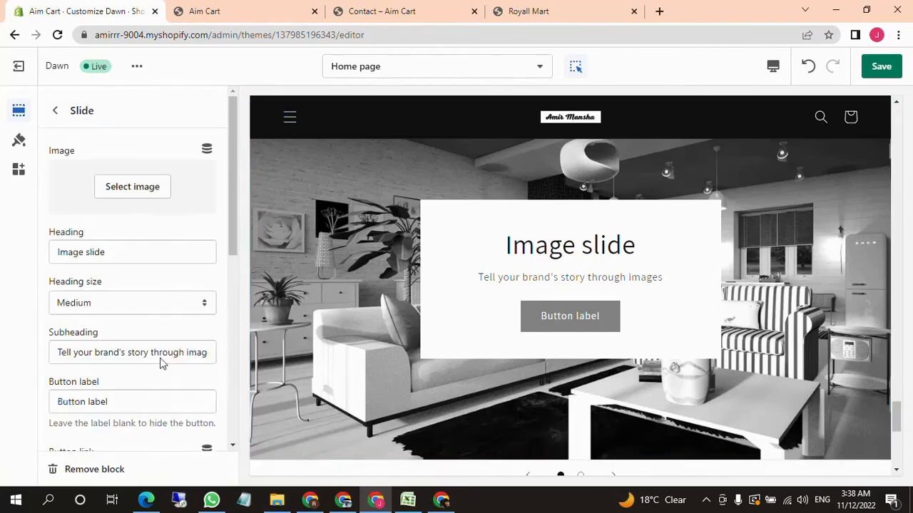
pyautogui.click(129, 190)
pyautogui.click(86, 295)
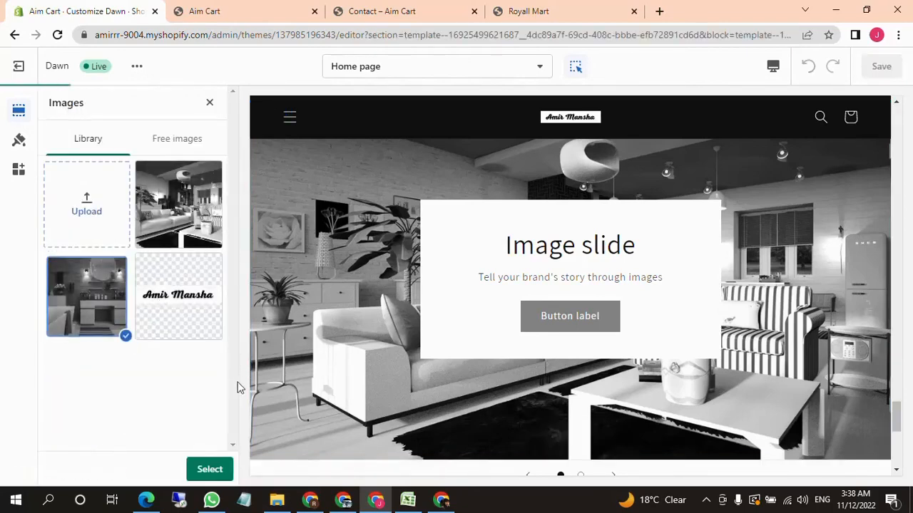
pyautogui.click(210, 469)
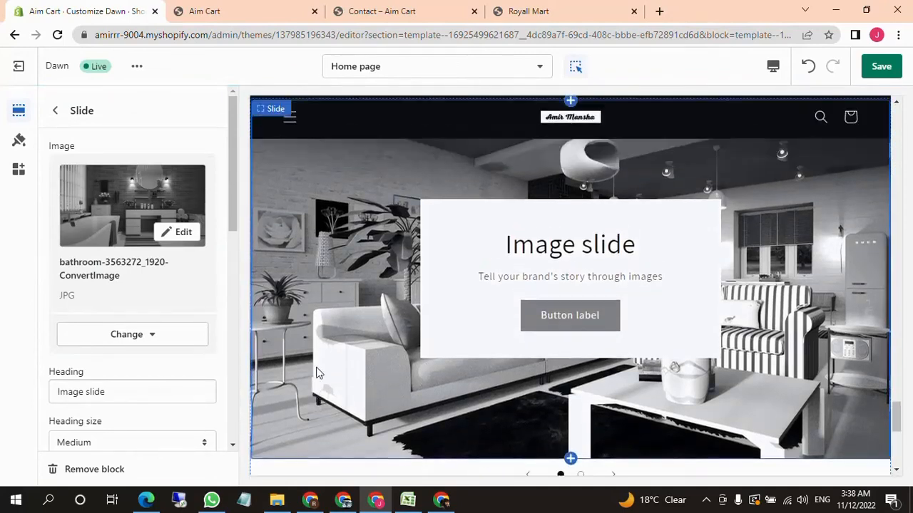
# Look through the second image slide's heading, subheading and button settings and return to the section list.
pyautogui.scroll(-3, 143, 356)
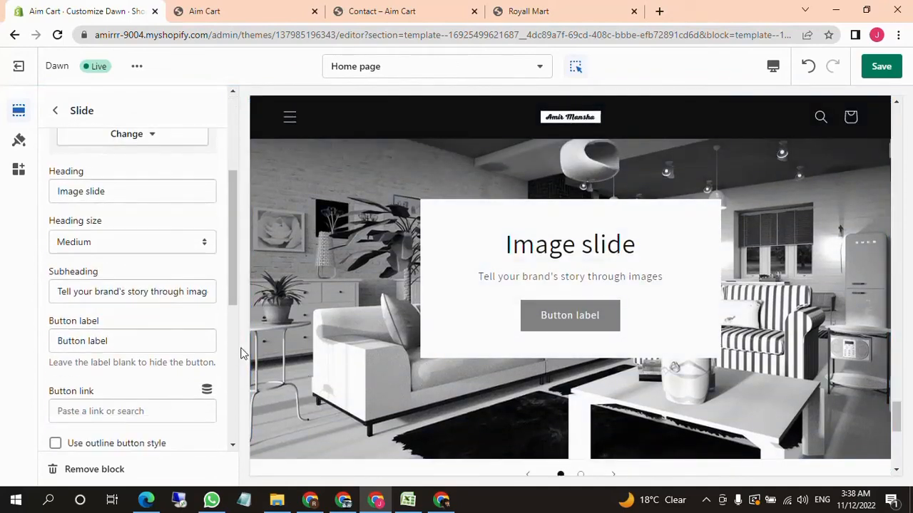
pyautogui.scroll(-1, 381, 367)
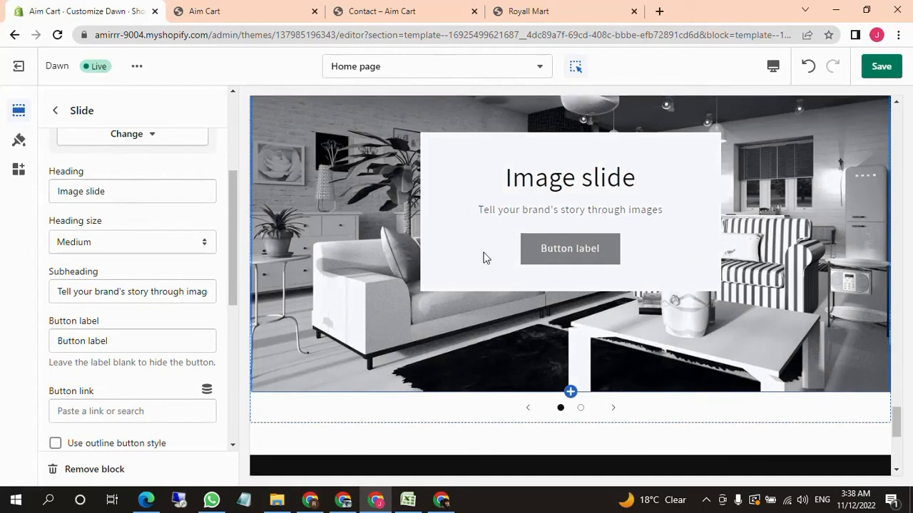
pyautogui.scroll(1, 135, 336)
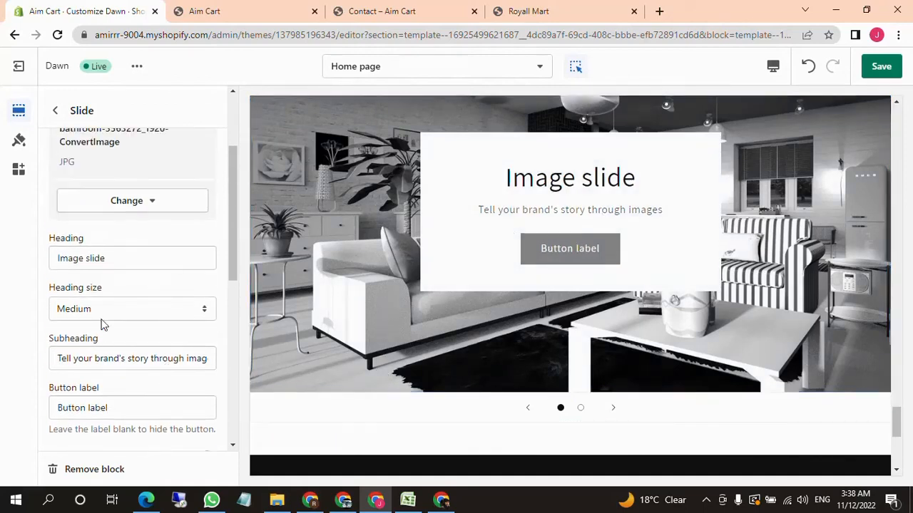
pyautogui.scroll(2, 454, 341)
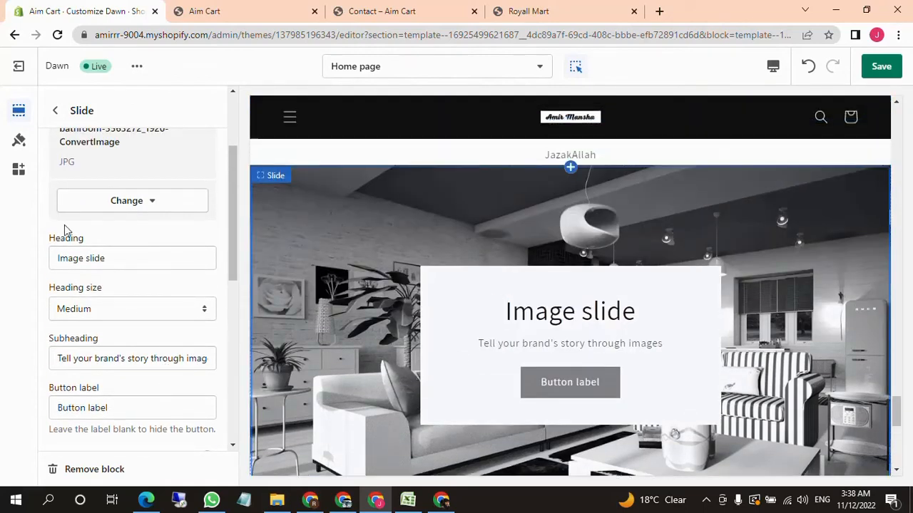
pyautogui.scroll(1, 167, 281)
pyautogui.scroll(2, 175, 285)
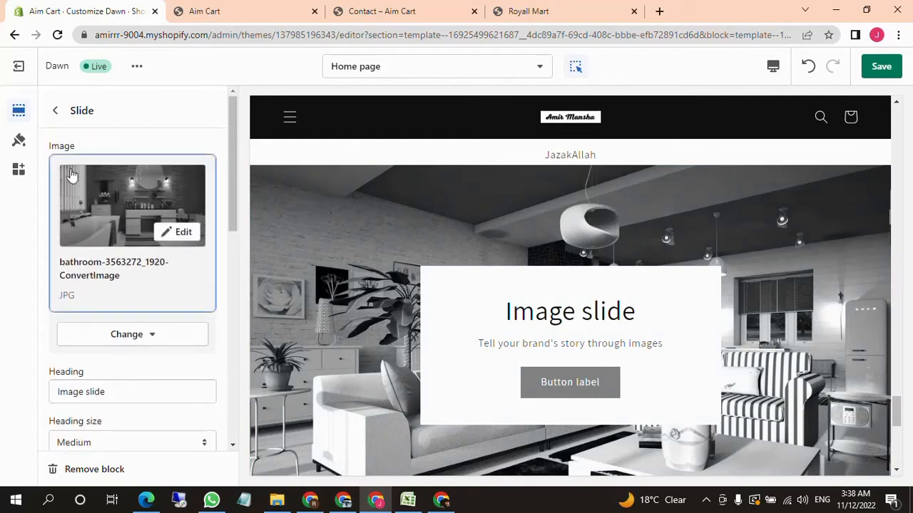
pyautogui.click(55, 110)
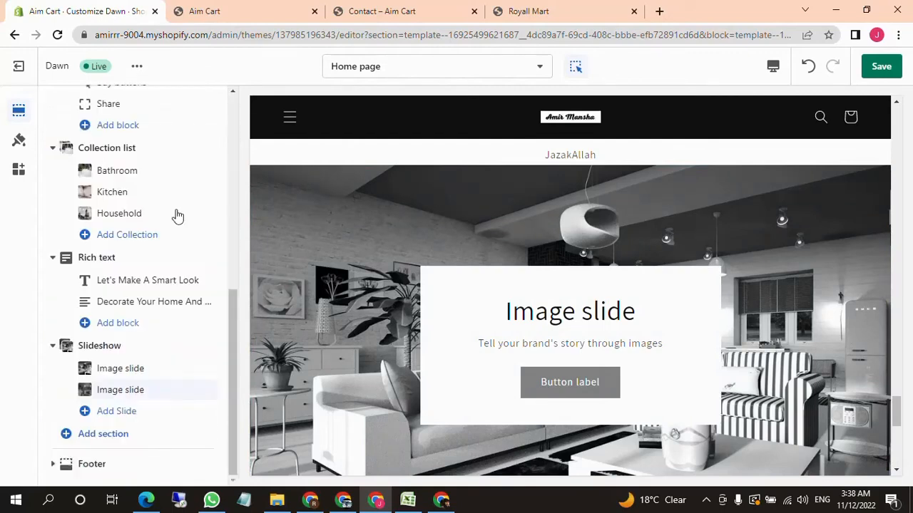
# Turn on auto-rotate for the Slideshow section's slides and review its mobile layout and accessibility description settings.
pyautogui.click(99, 347)
pyautogui.scroll(-2, 126, 360)
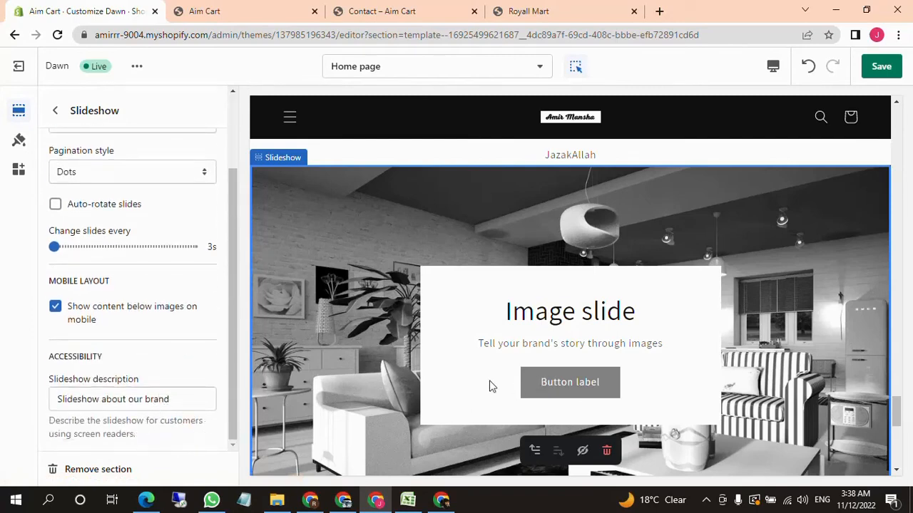
pyautogui.scroll(2, 125, 342)
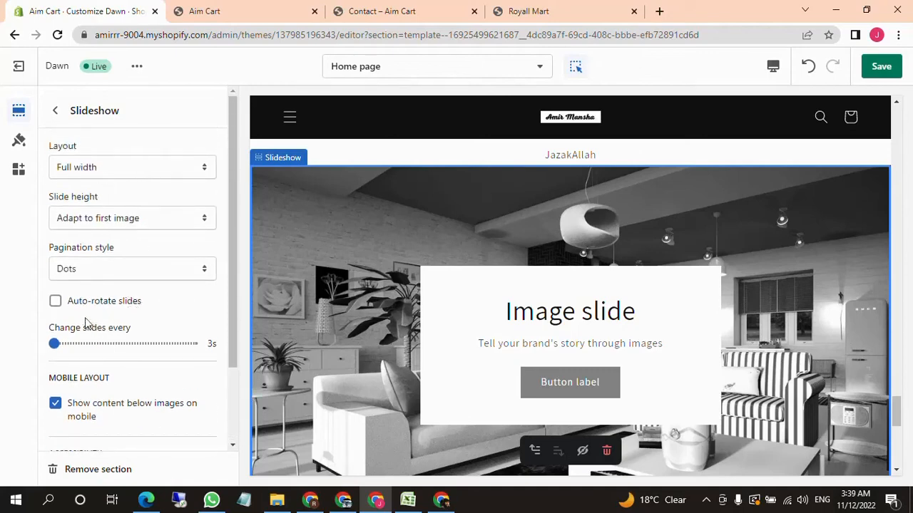
pyautogui.click(55, 302)
pyautogui.scroll(-1, 153, 324)
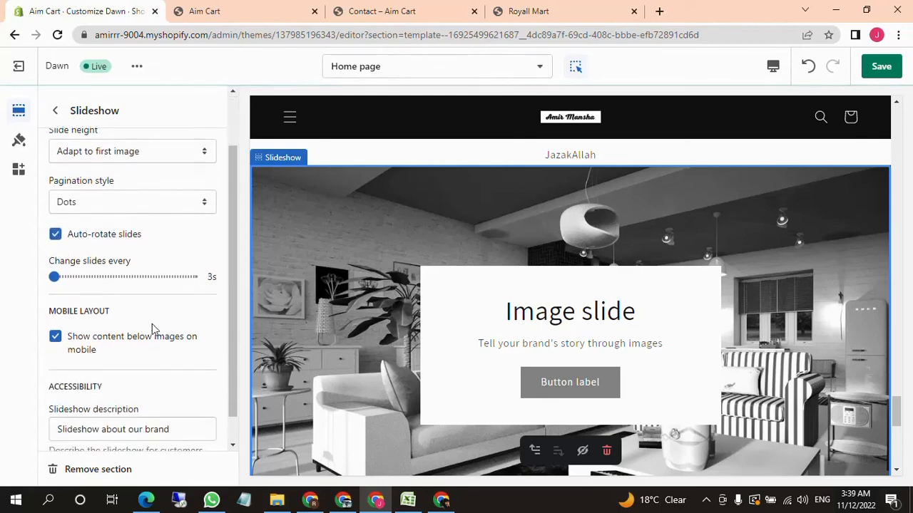
pyautogui.scroll(-1, 147, 336)
pyautogui.click(111, 399)
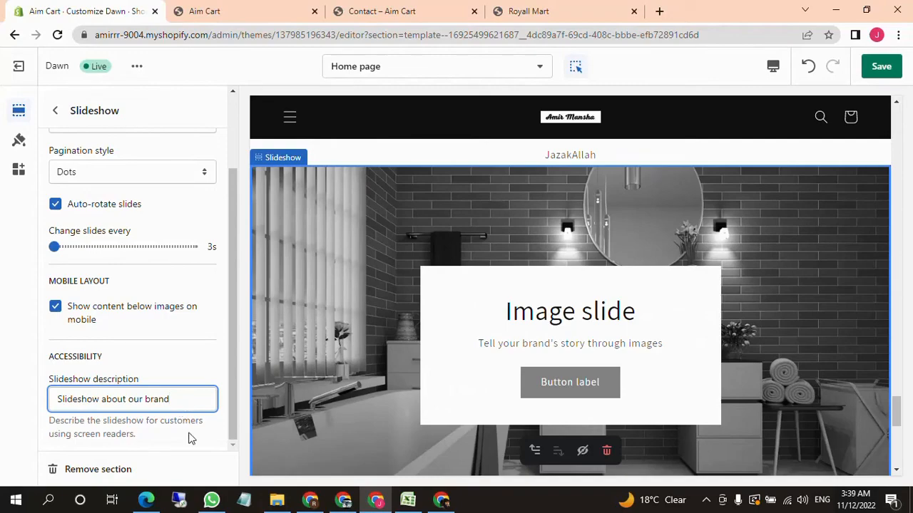
pyautogui.click(179, 433)
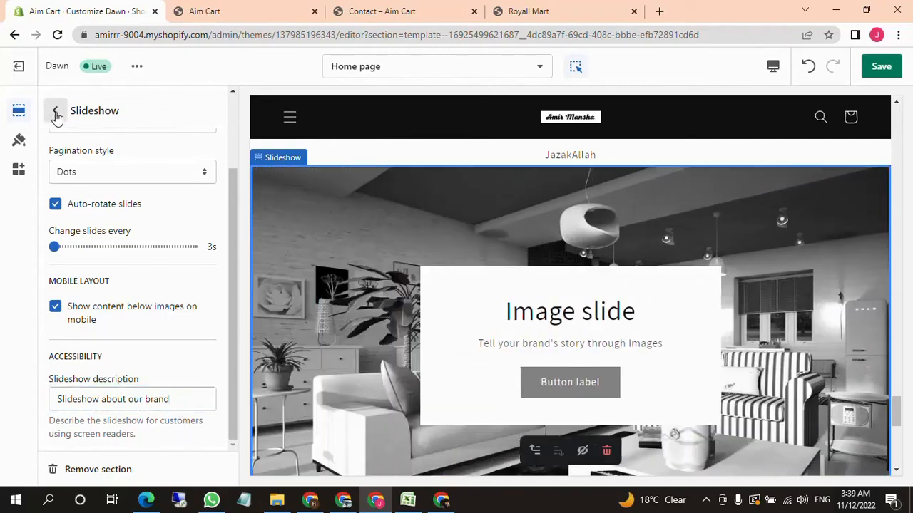
pyautogui.click(55, 114)
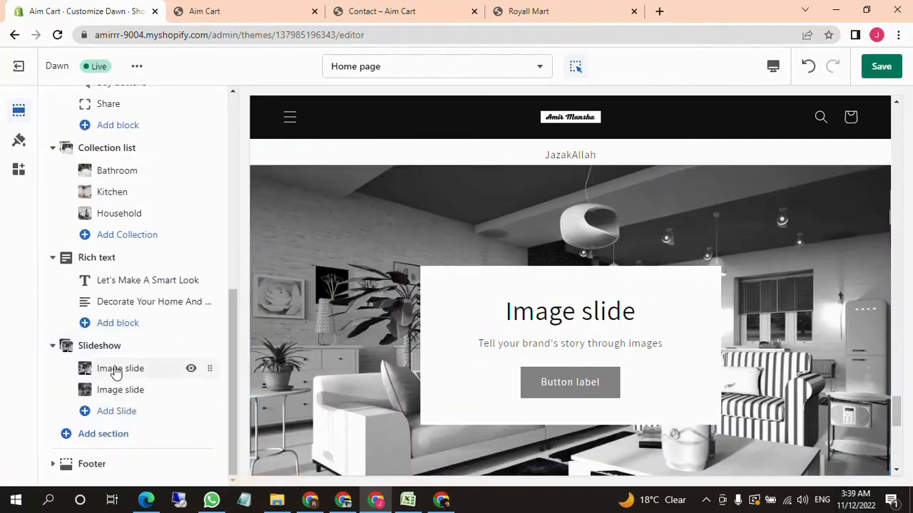
# Set the heading size of the slideshow's first image slide to Small.
pyautogui.click(117, 369)
pyautogui.scroll(-3, 139, 360)
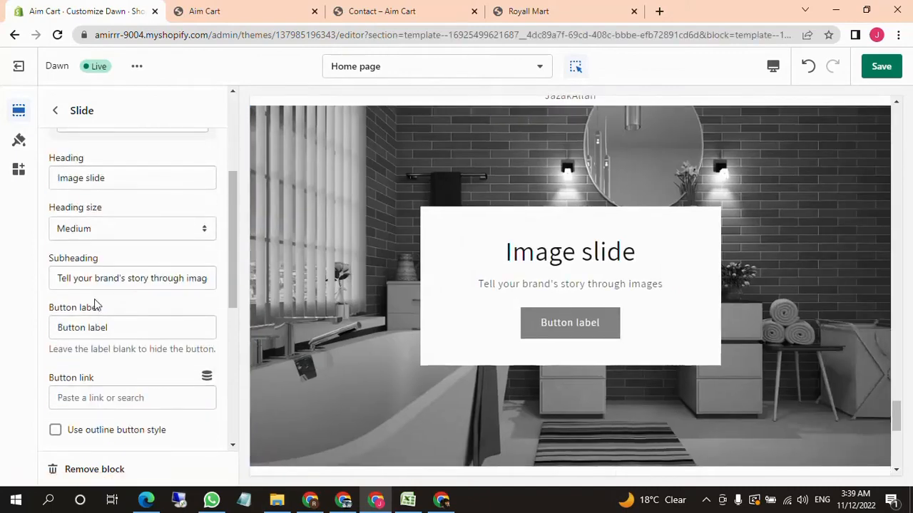
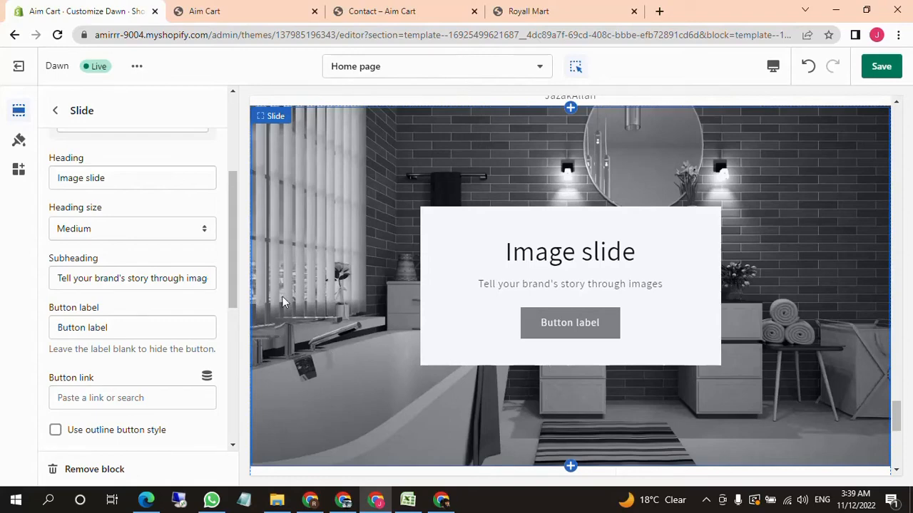
pyautogui.scroll(2, 152, 308)
pyautogui.click(126, 312)
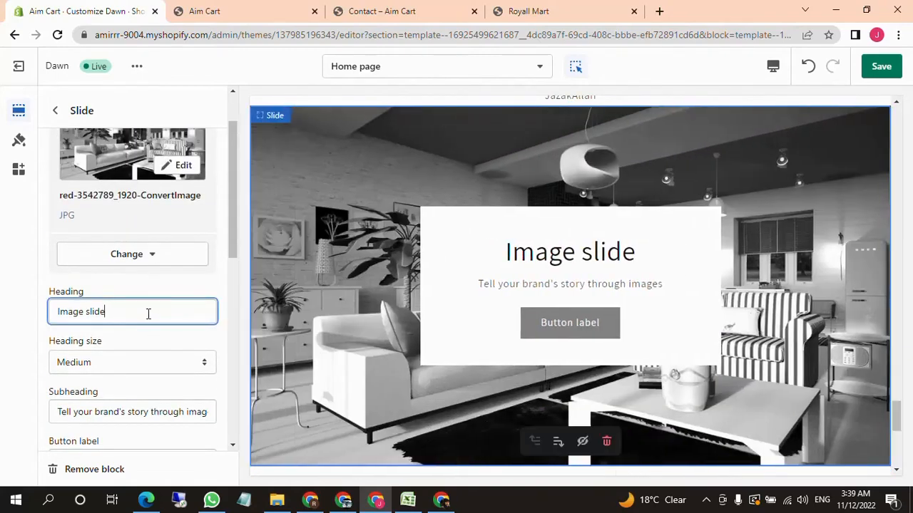
pyautogui.scroll(-1, 148, 351)
pyautogui.click(126, 310)
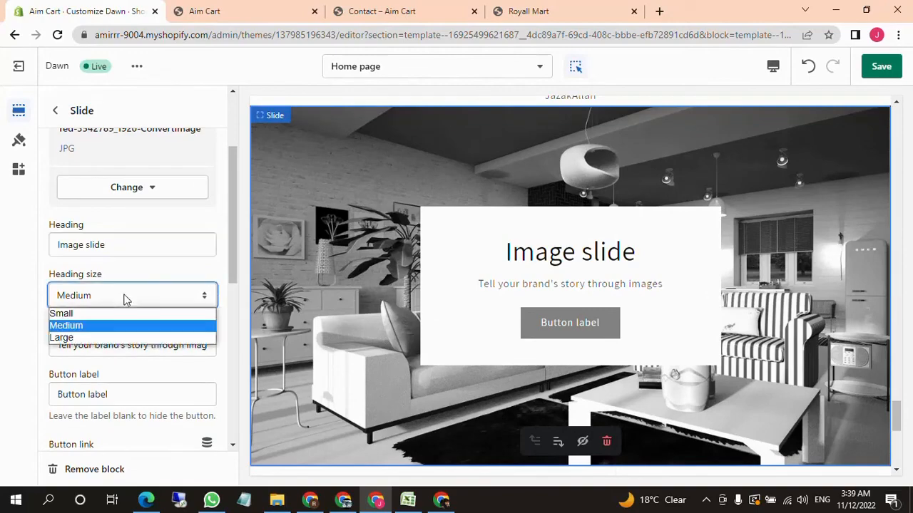
pyautogui.click(111, 312)
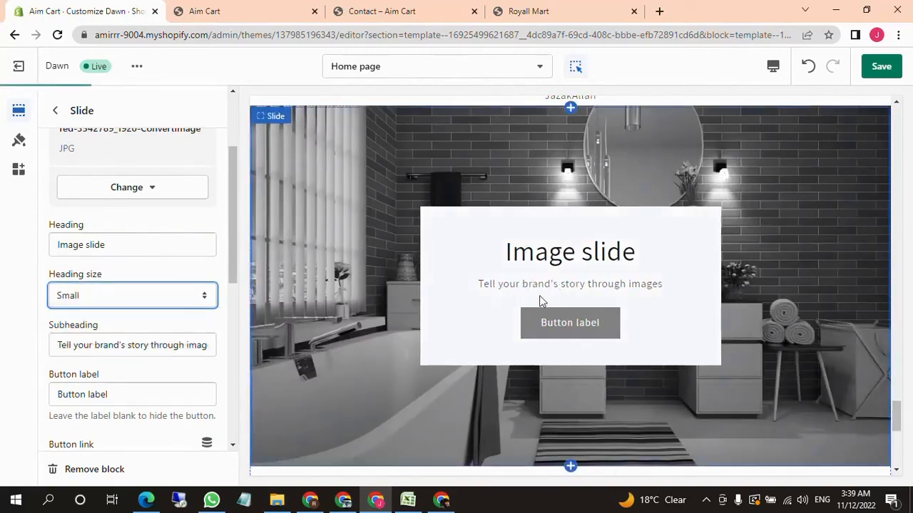
# Examine the first image slide's subheading and button label fields against the preview.
pyautogui.scroll(-1, 150, 348)
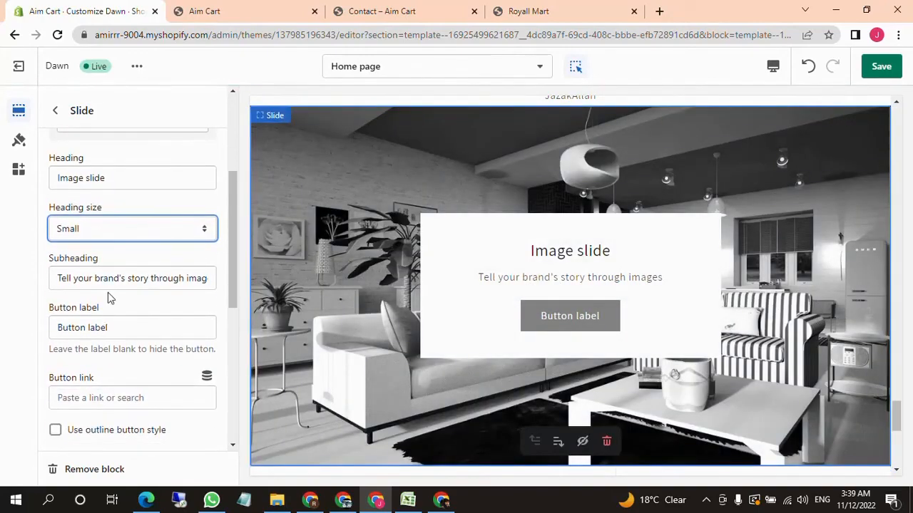
pyautogui.click(122, 280)
pyautogui.moveTo(62, 278); pyautogui.dragTo(212, 312)
pyautogui.click(140, 330)
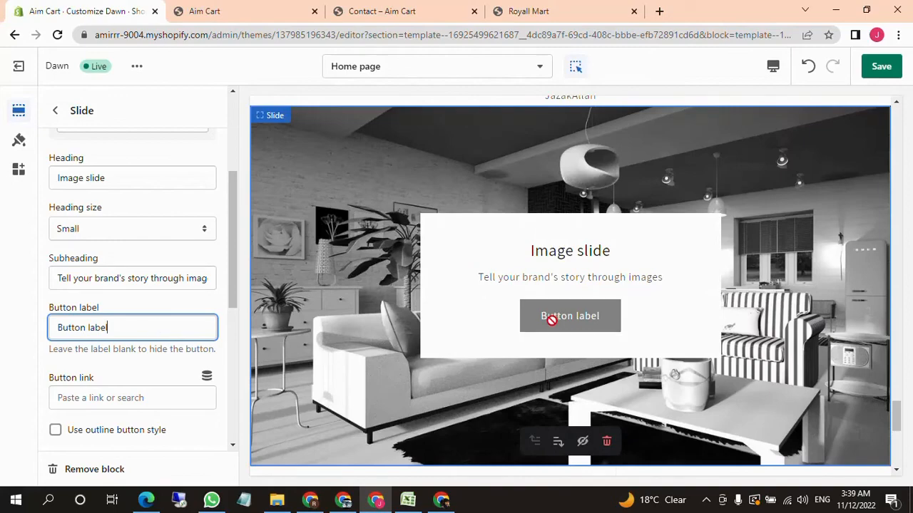
# Set the first image slide's desktop content alignment to Left.
pyautogui.scroll(-2, 149, 335)
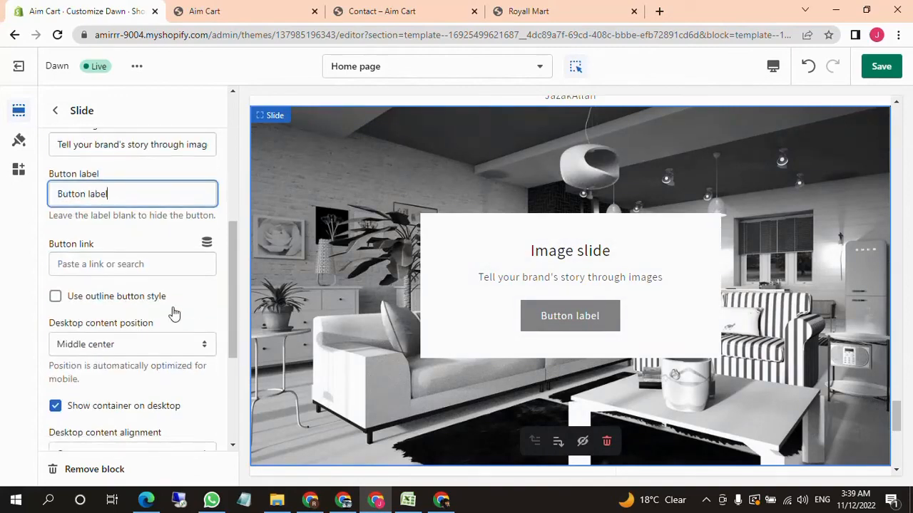
pyautogui.scroll(-4, 149, 332)
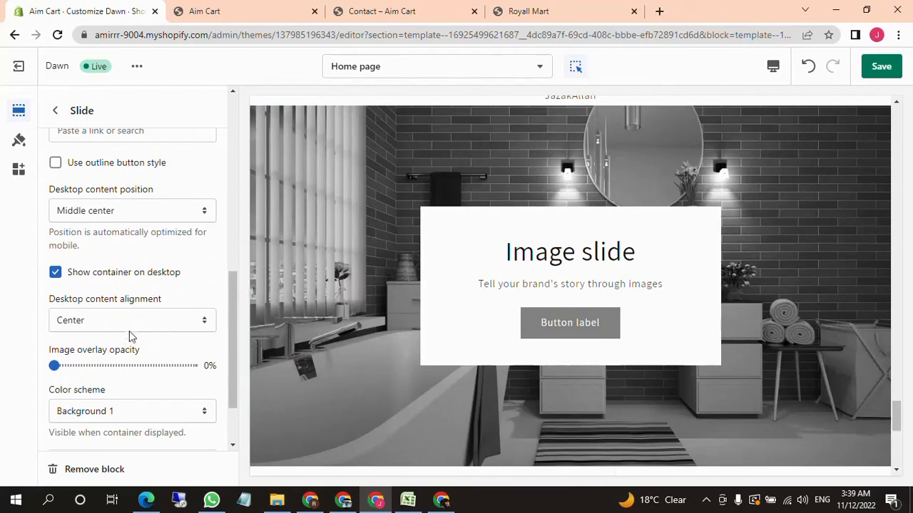
pyautogui.click(133, 323)
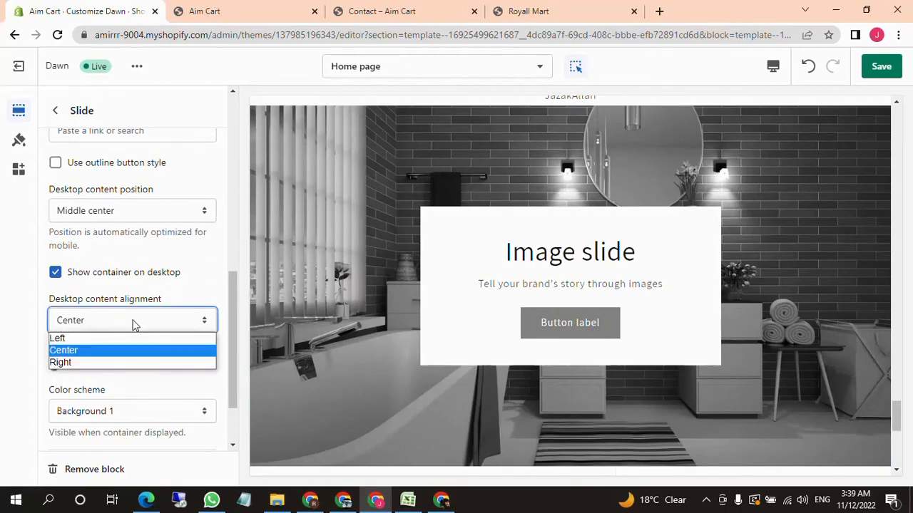
pyautogui.click(127, 339)
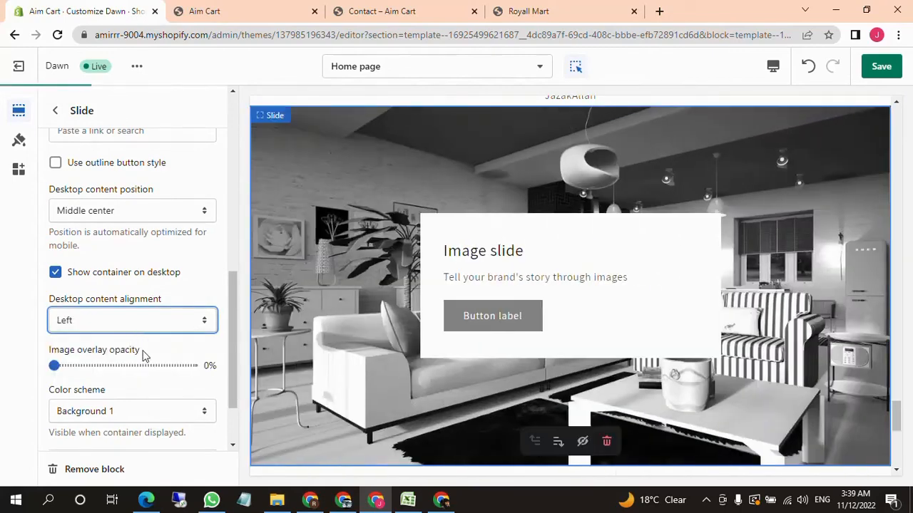
# Try the first image slide without its desktop container and turn the container back on.
pyautogui.click(62, 277)
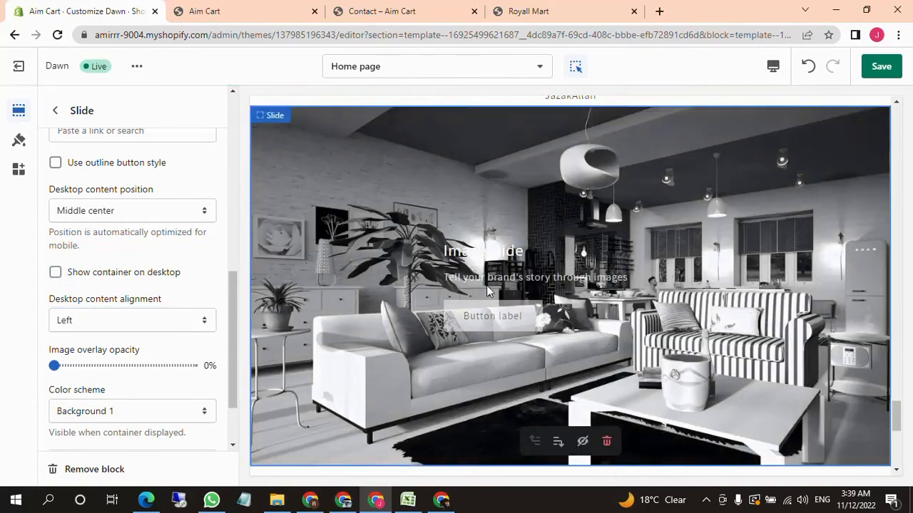
pyautogui.scroll(-2, 159, 281)
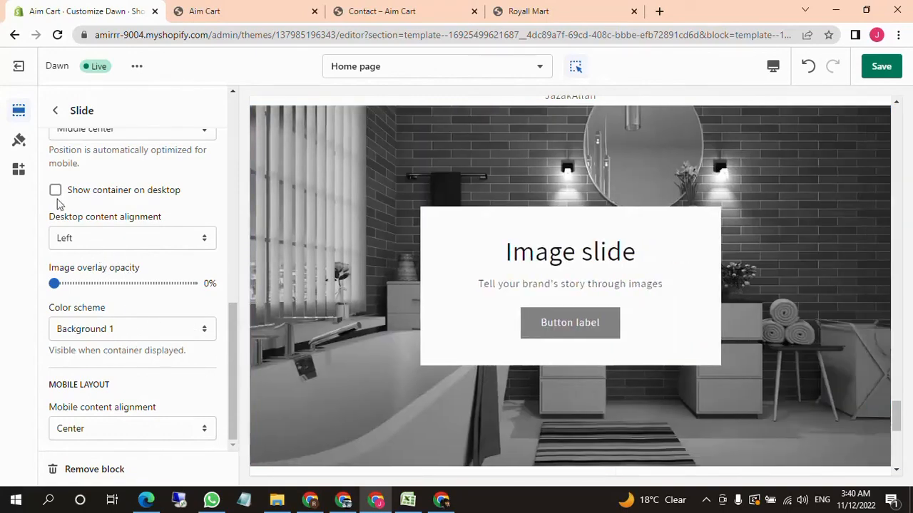
pyautogui.click(55, 190)
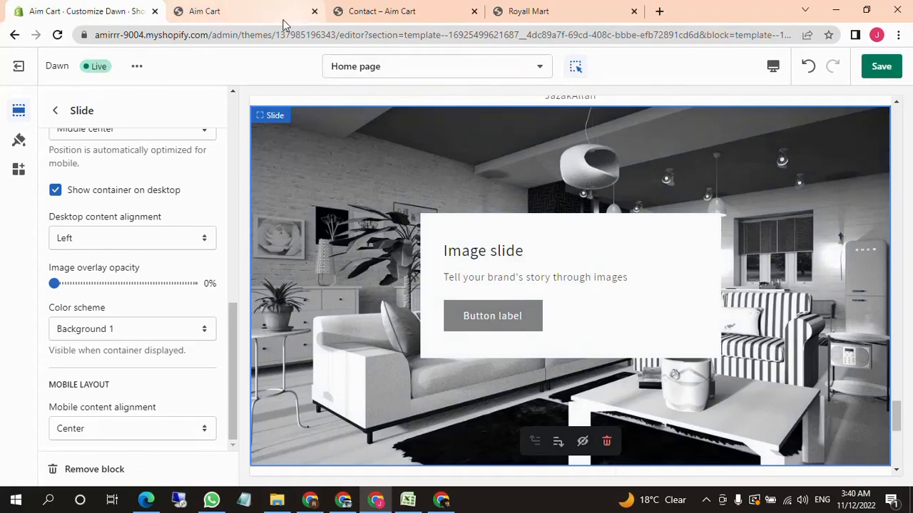
# Check the home page slideshow on the Royall Mart reference store and return to the theme editor to compare the slideshow preview.
pyautogui.click(524, 11)
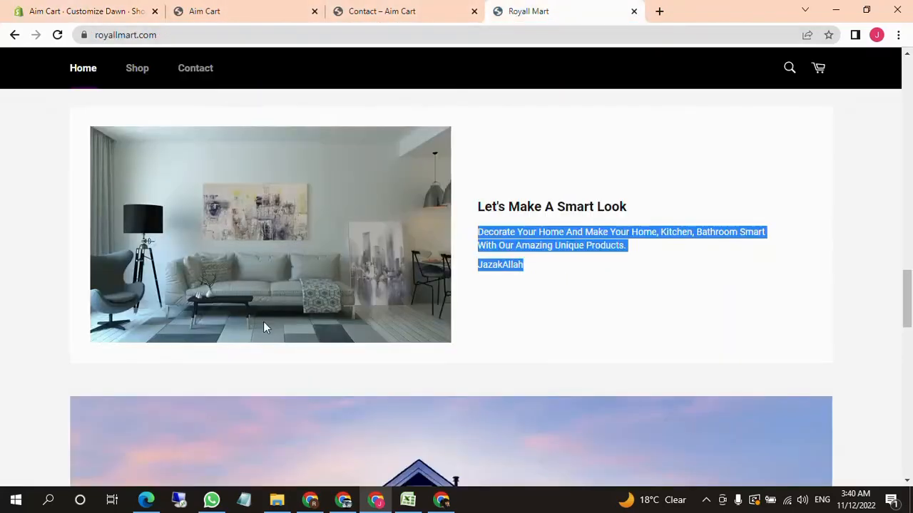
pyautogui.scroll(5, 798, 365)
pyautogui.scroll(10, 910, 219)
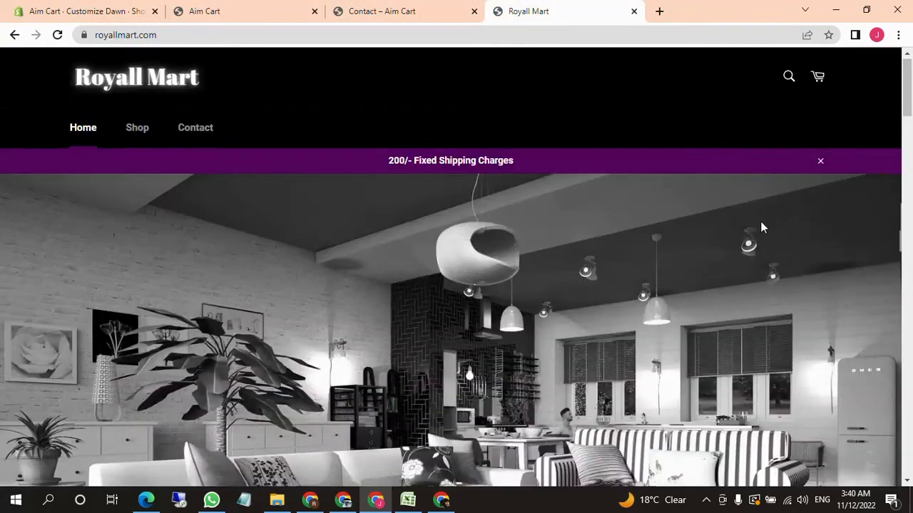
pyautogui.scroll(-2, 760, 228)
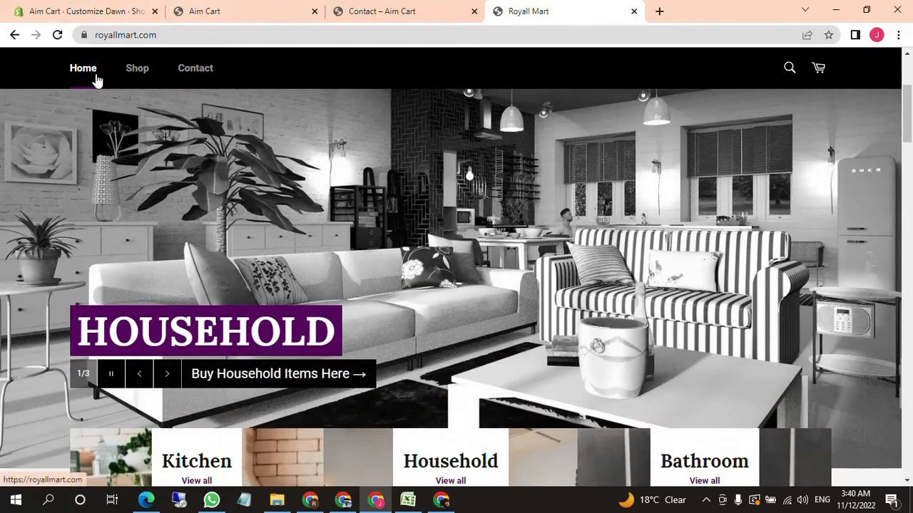
pyautogui.click(90, 11)
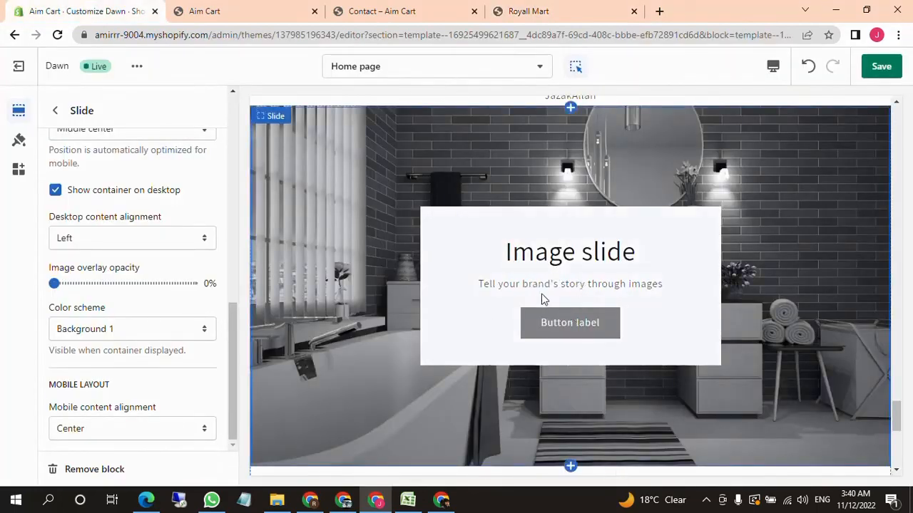
pyautogui.scroll(-1, 449, 392)
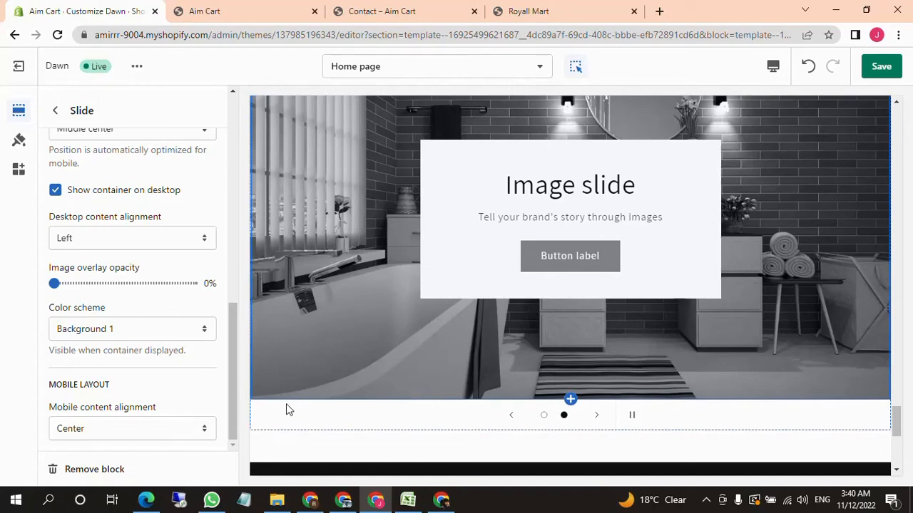
# Select the bathroom image slide and set its heading size to Small.
pyautogui.click(560, 189)
pyautogui.scroll(4, 131, 159)
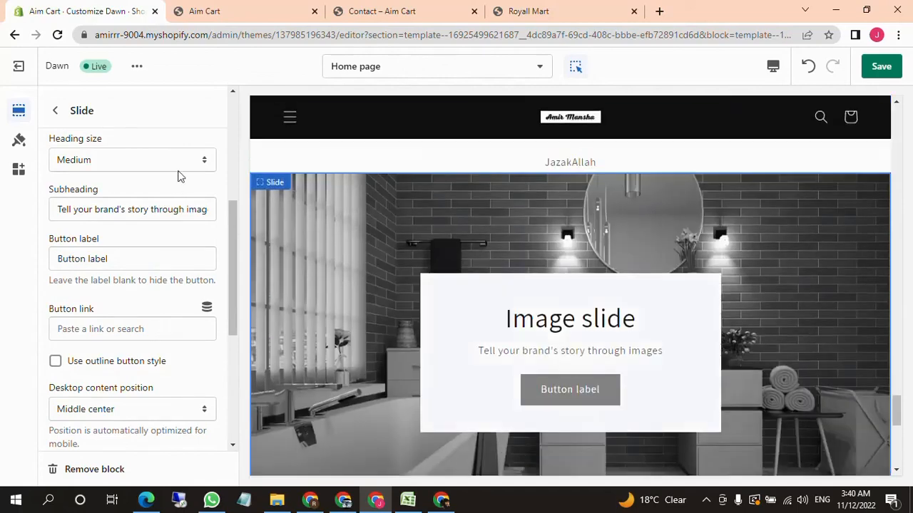
pyautogui.click(110, 160)
# Replace the bathroom slide's button label with "Shop Now".
pyautogui.click(146, 209)
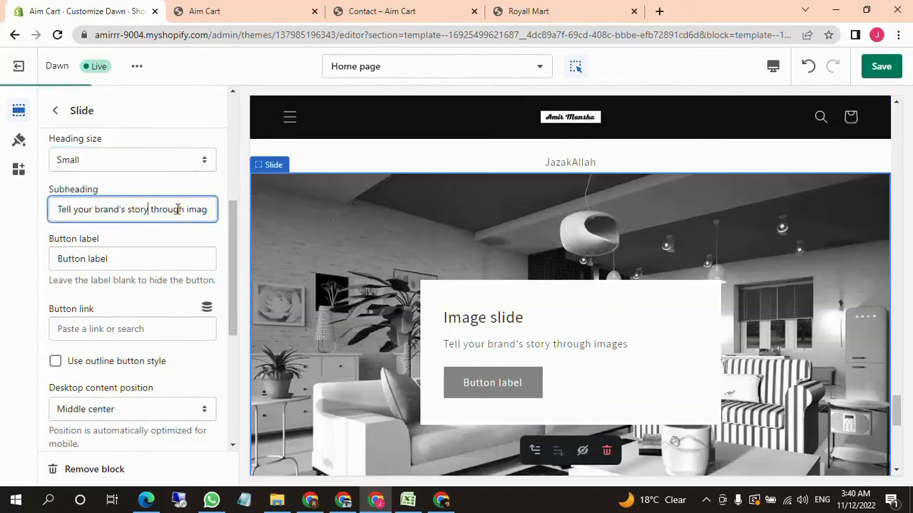
pyautogui.click(139, 262)
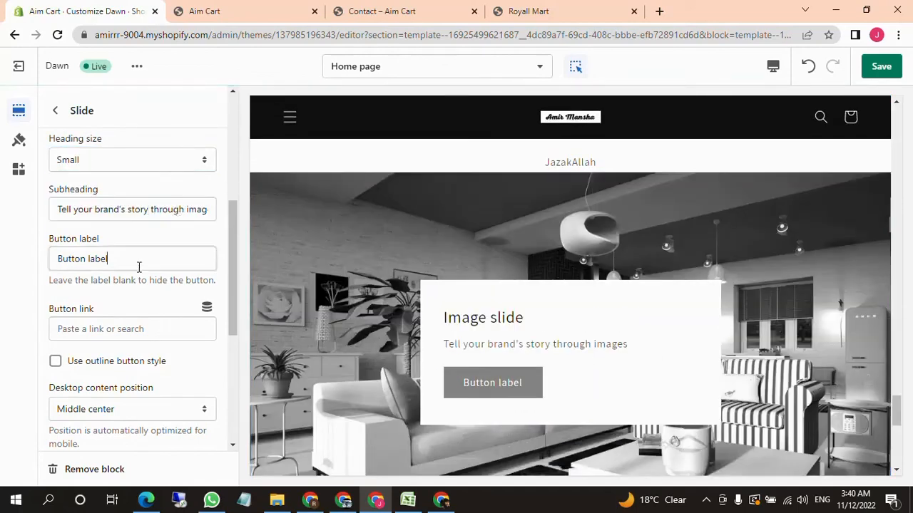
pyautogui.moveTo(135, 259); pyautogui.dragTo(82, 261)
pyautogui.click(192, 261)
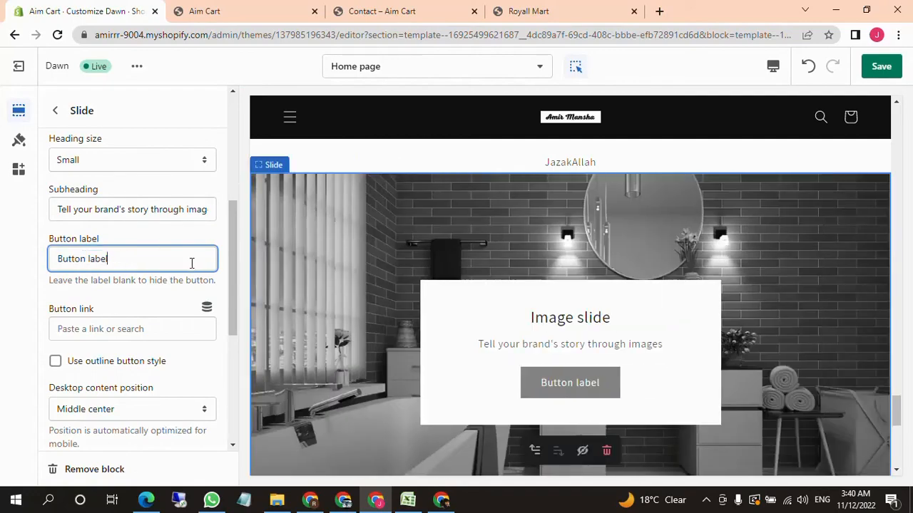
pyautogui.moveTo(192, 261); pyautogui.dragTo(52, 265)
pyautogui.write('Shop Now')
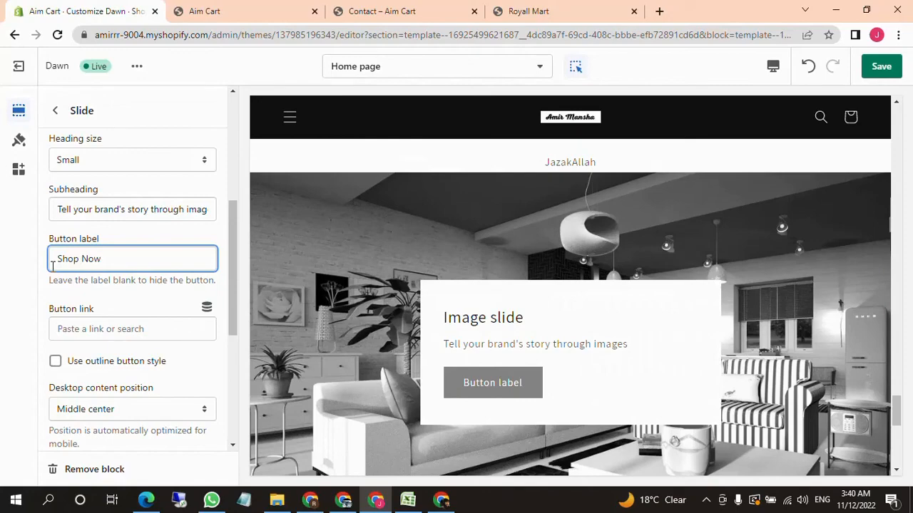
# Replace the bathroom slide's subheading with "Buy Kitchen Products".
pyautogui.moveTo(59, 209); pyautogui.dragTo(234, 206)
pyautogui.write('Buy ')
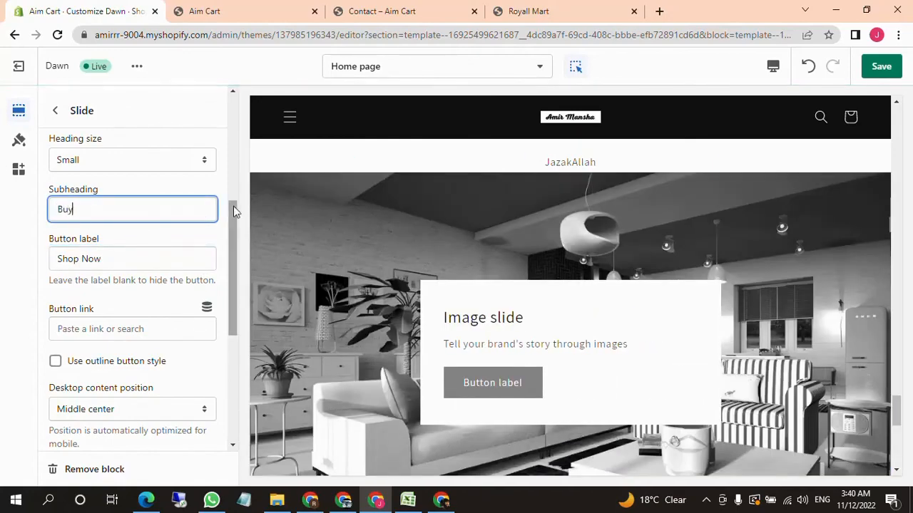
pyautogui.write('Kitchen P')
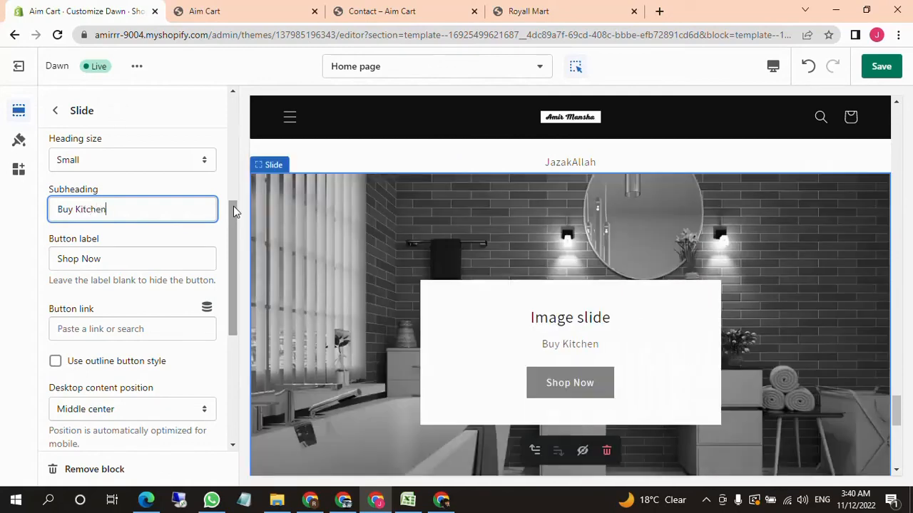
pyautogui.write('roducts')
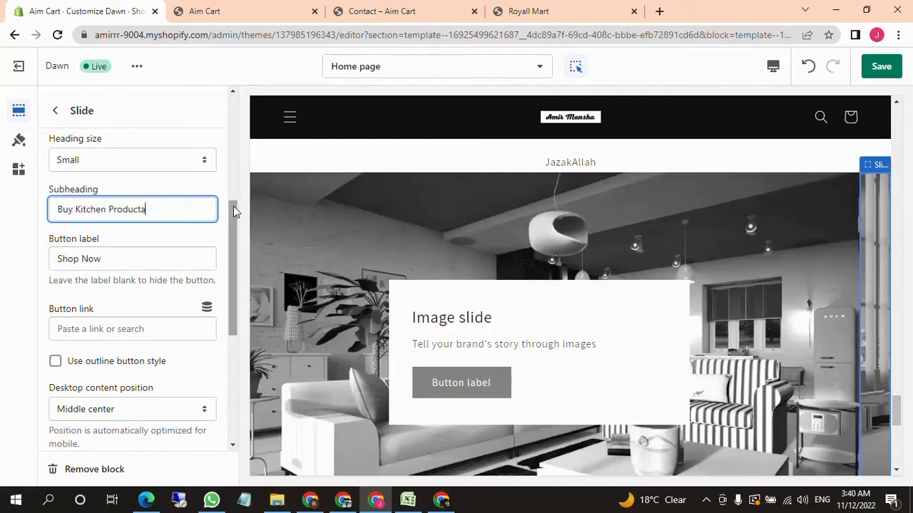
pyautogui.press('BackSpace')
pyautogui.write('s')
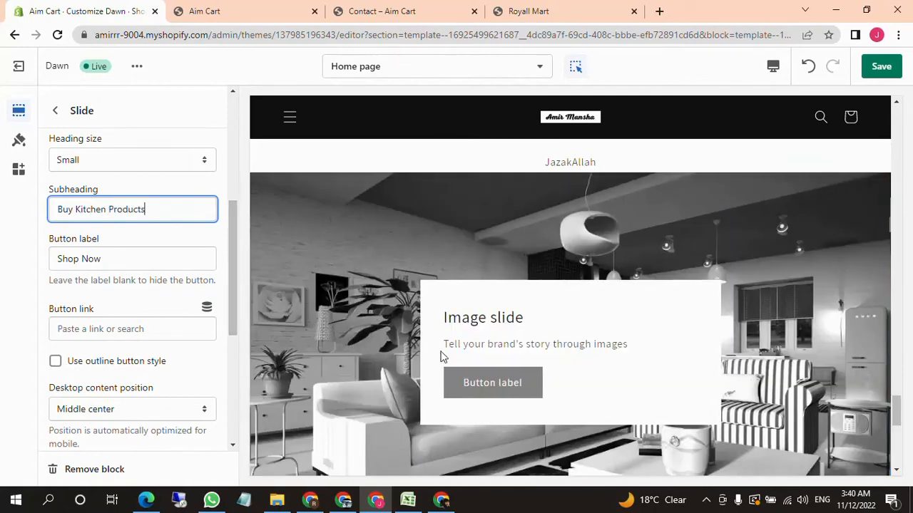
# Link the bathroom slide's button to the Kitchen collection and save the theme changes.
pyautogui.scroll(2, 147, 293)
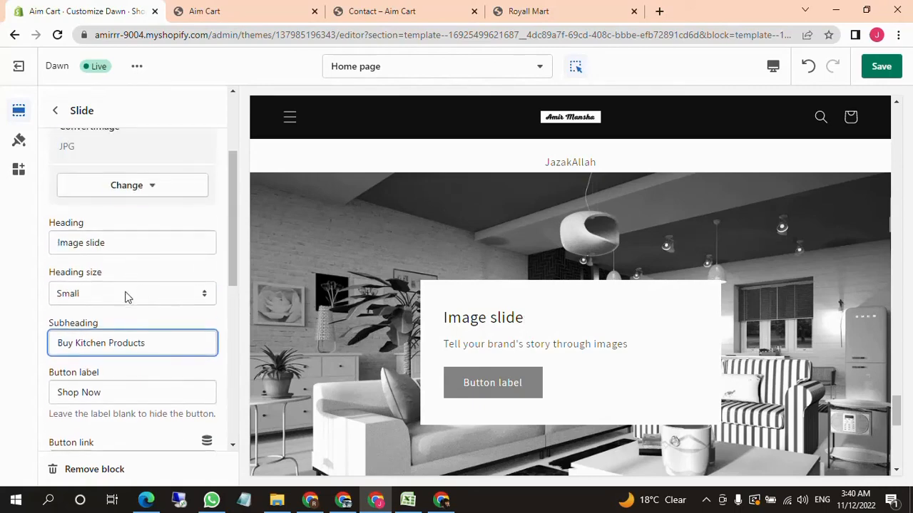
pyautogui.scroll(1, 114, 266)
pyautogui.scroll(-5, 130, 271)
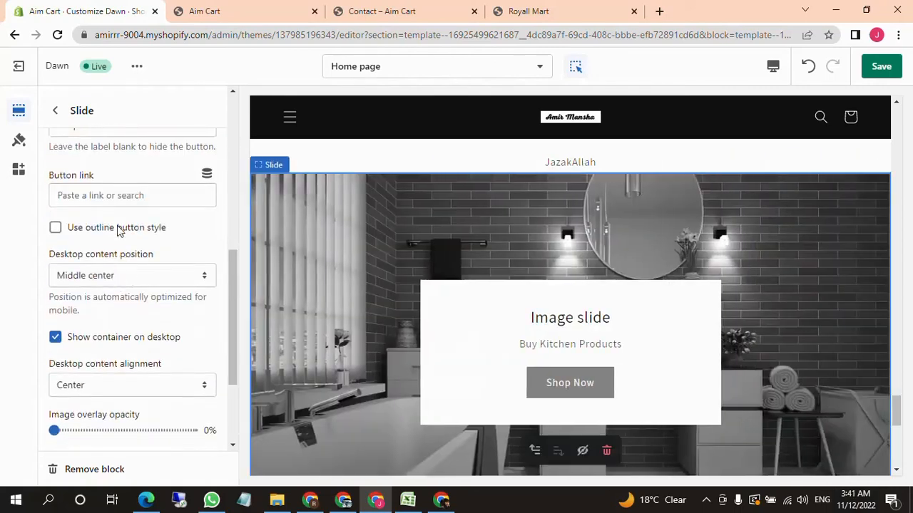
pyautogui.click(120, 199)
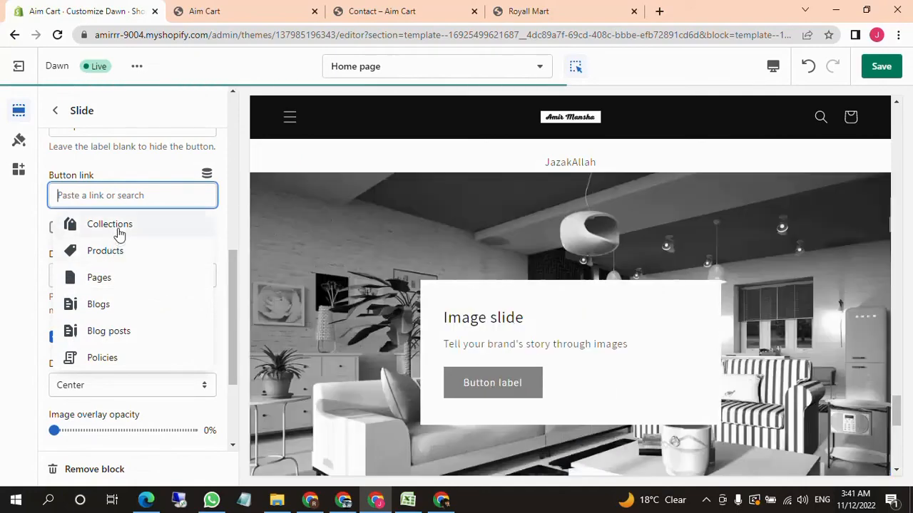
pyautogui.click(119, 231)
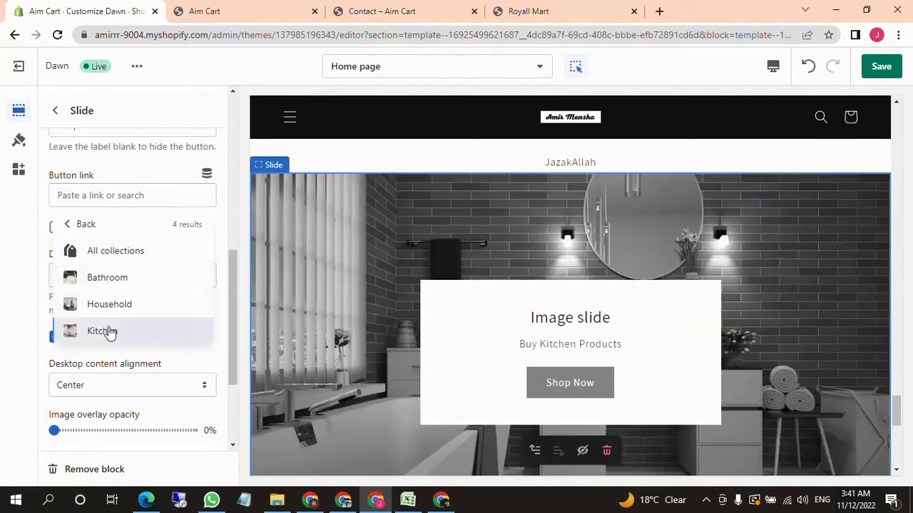
pyautogui.click(107, 332)
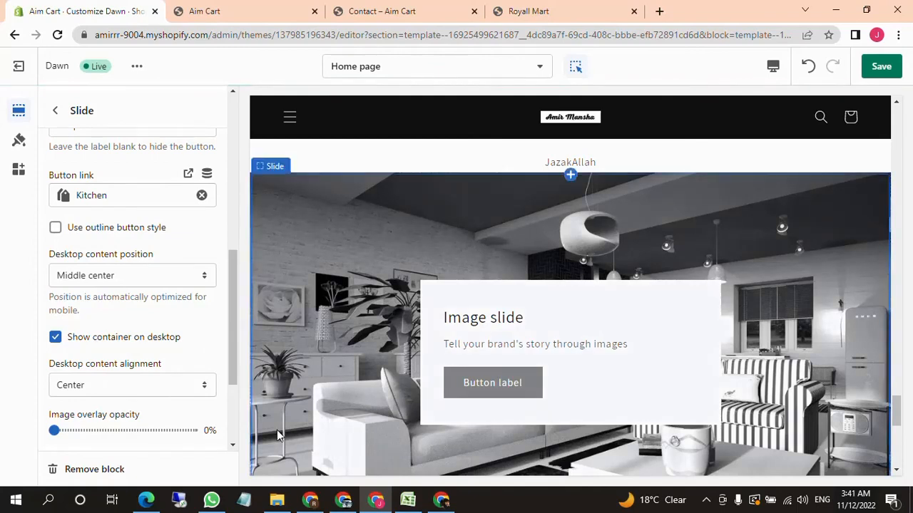
pyautogui.scroll(-2, 110, 398)
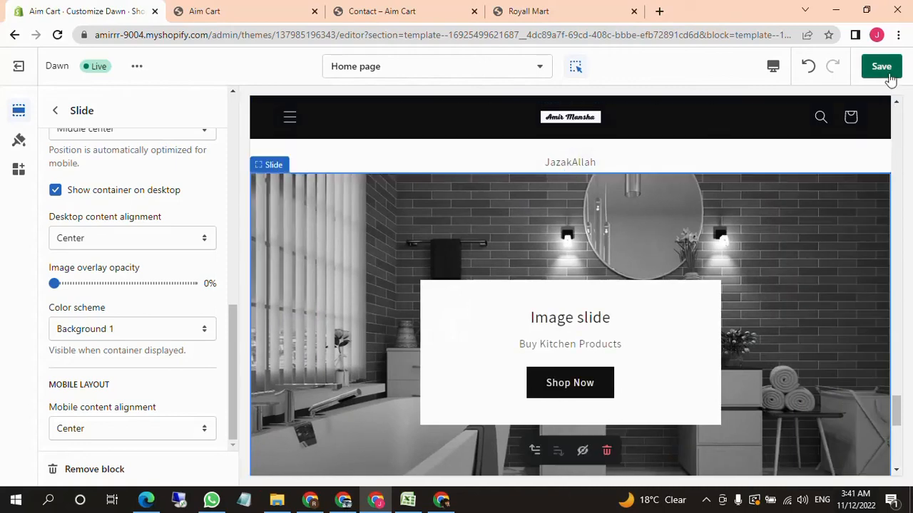
pyautogui.click(887, 73)
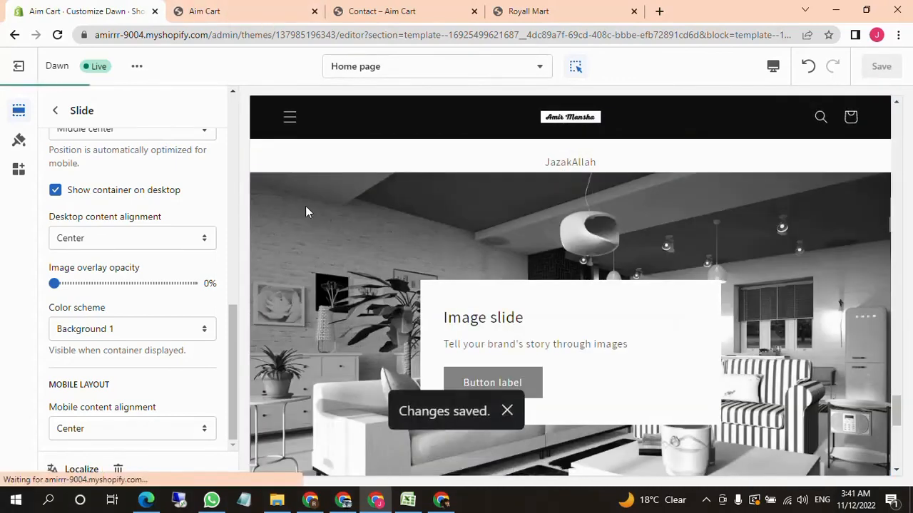
# Switch to the Aim Cart storefront, reload its home page and look over the image banner.
pyautogui.click(264, 21)
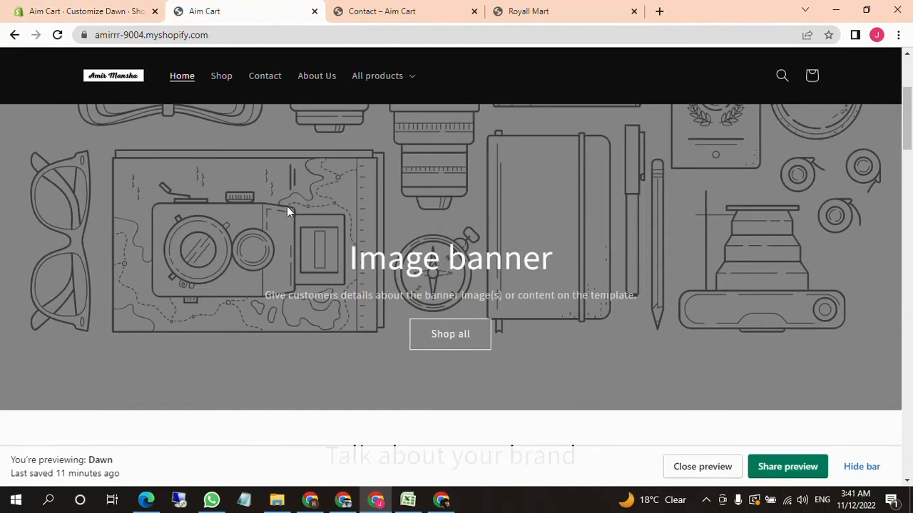
pyautogui.scroll(3, 278, 212)
pyautogui.click(57, 34)
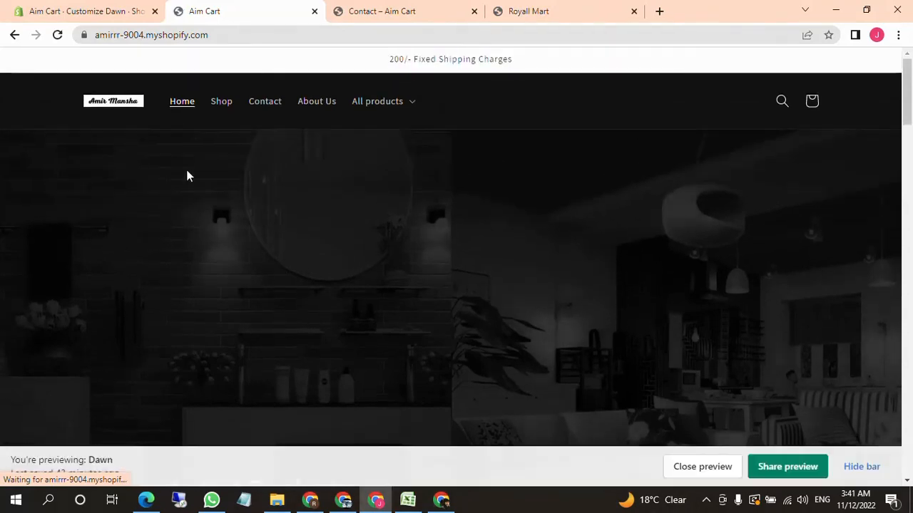
pyautogui.scroll(-4, 412, 278)
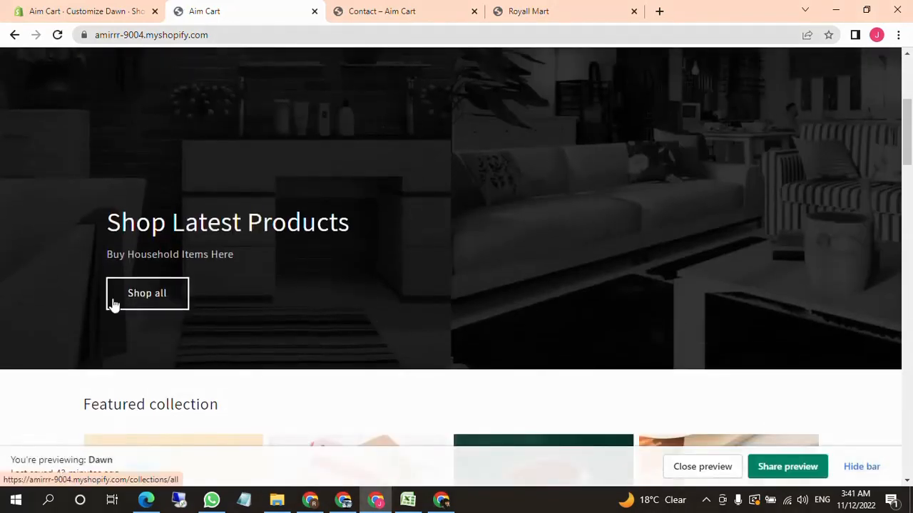
# Test the banner's Shop all button, look through the products page and return to the home page.
pyautogui.click(150, 299)
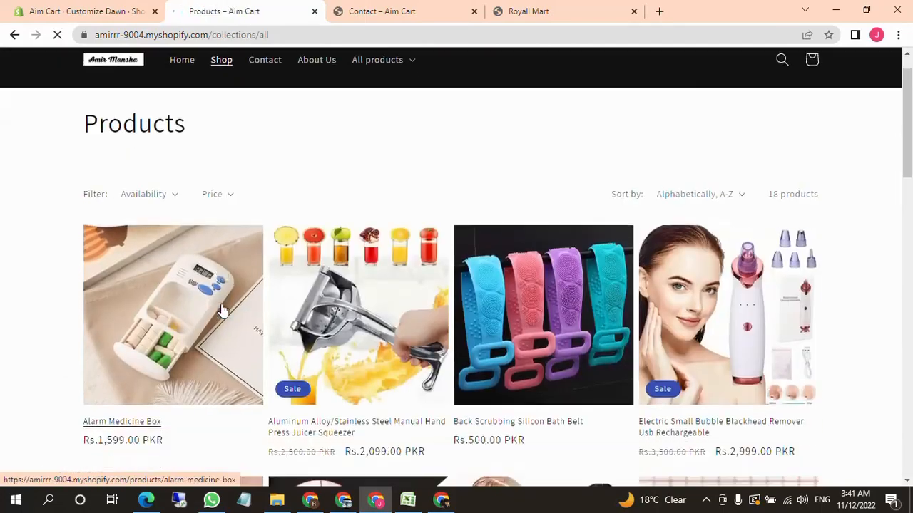
pyautogui.scroll(-5, 228, 321)
pyautogui.scroll(-1, 235, 323)
pyautogui.click(14, 34)
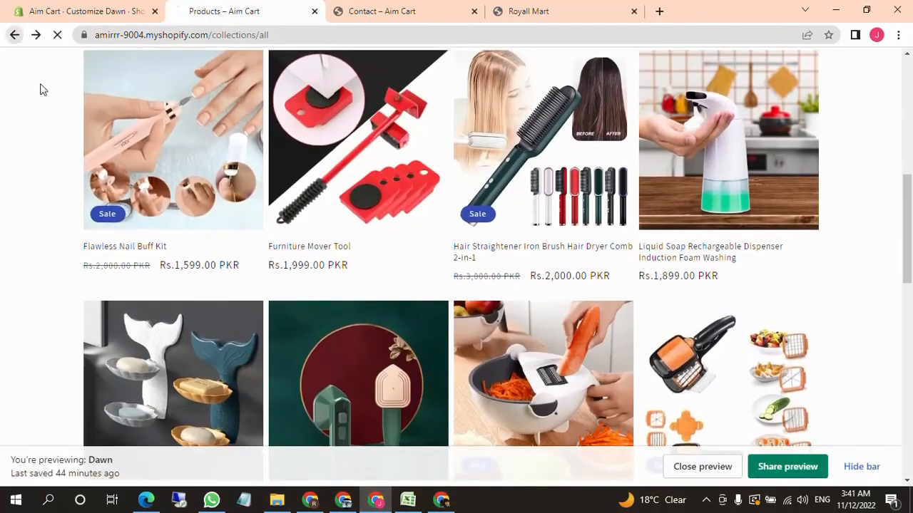
# Examine the Featured collection, Featured product and Collections sections on the storefront home page.
pyautogui.scroll(-10, 450, 291)
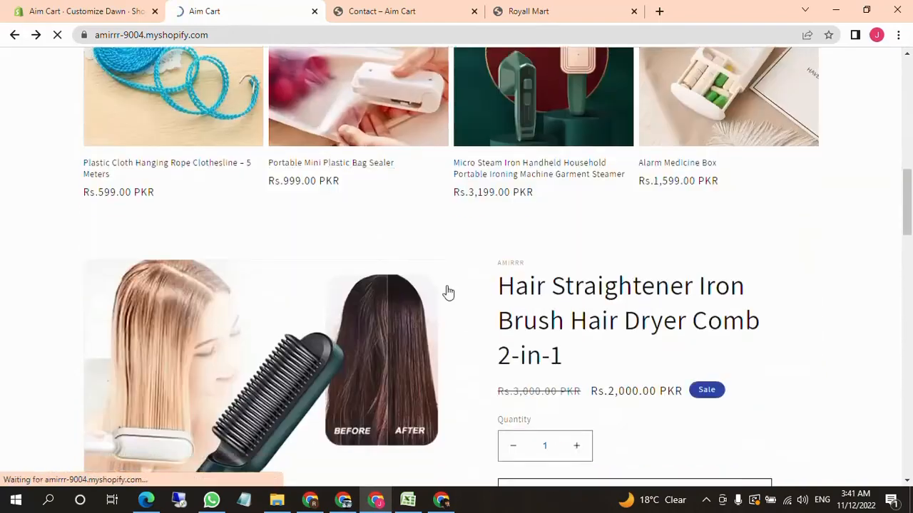
pyautogui.scroll(5, 447, 362)
pyautogui.scroll(5, 447, 362)
pyautogui.scroll(-3, 753, 420)
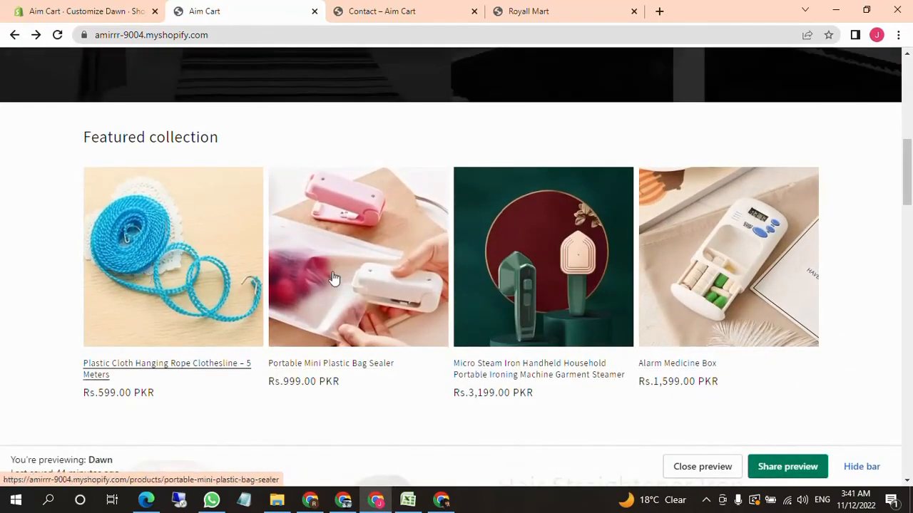
pyautogui.scroll(-5, 306, 304)
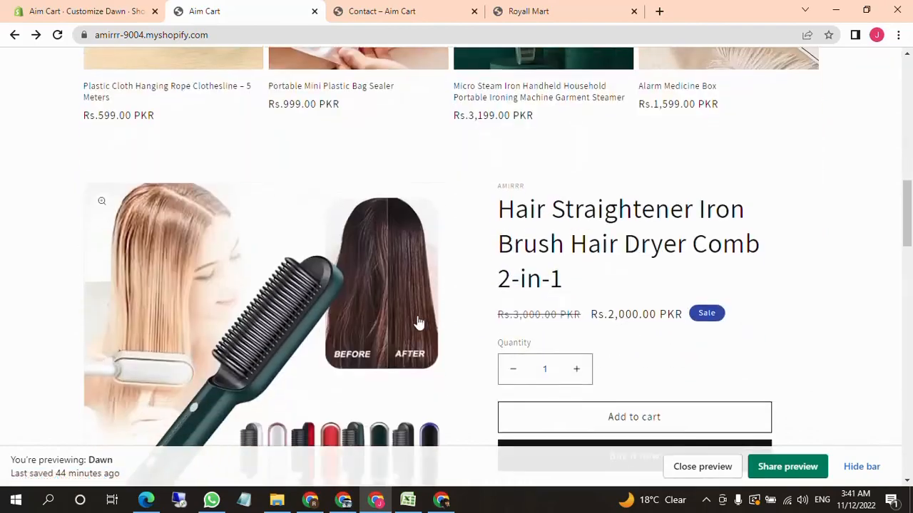
pyautogui.scroll(-1, 483, 314)
pyautogui.scroll(1, 606, 281)
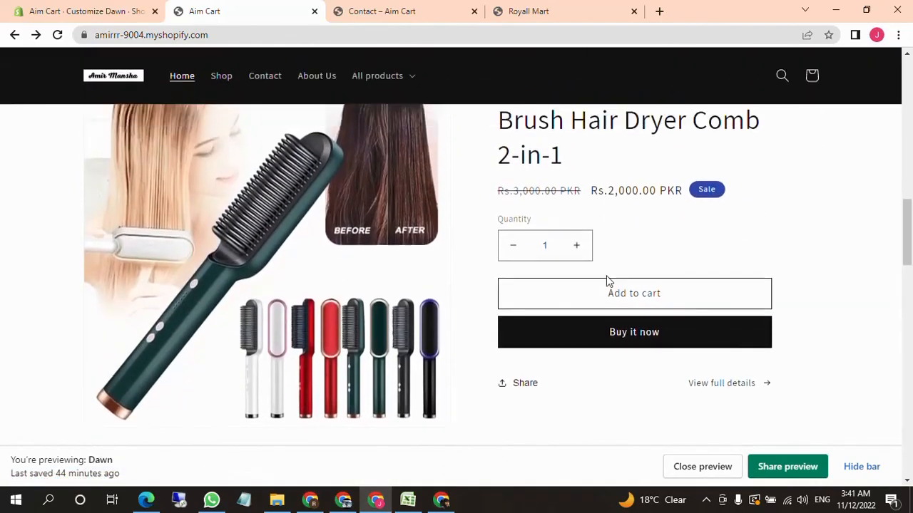
pyautogui.scroll(-2, 542, 335)
pyautogui.scroll(-5, 510, 337)
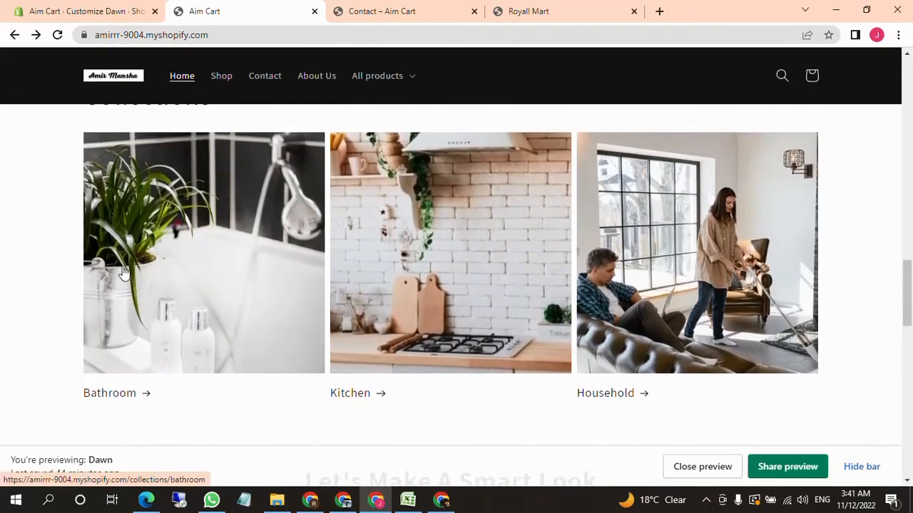
# Open the Bathroom collection from the Collections section, look over its products and return to the home page.
pyautogui.click(203, 289)
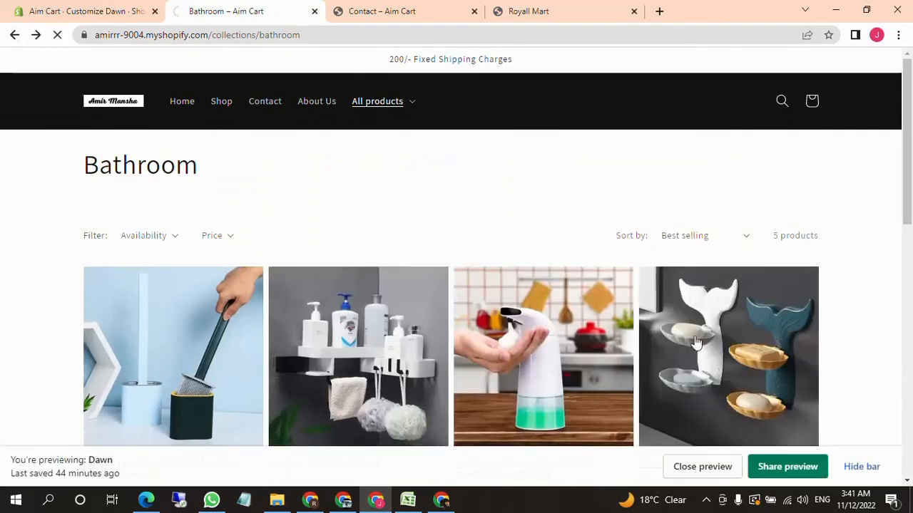
pyautogui.scroll(-3, 535, 375)
pyautogui.scroll(2, 570, 357)
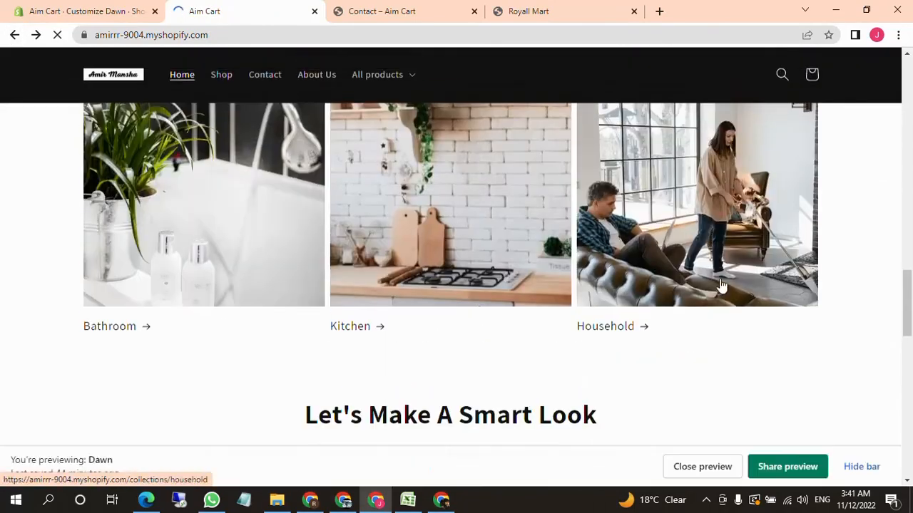
pyautogui.scroll(1, 442, 316)
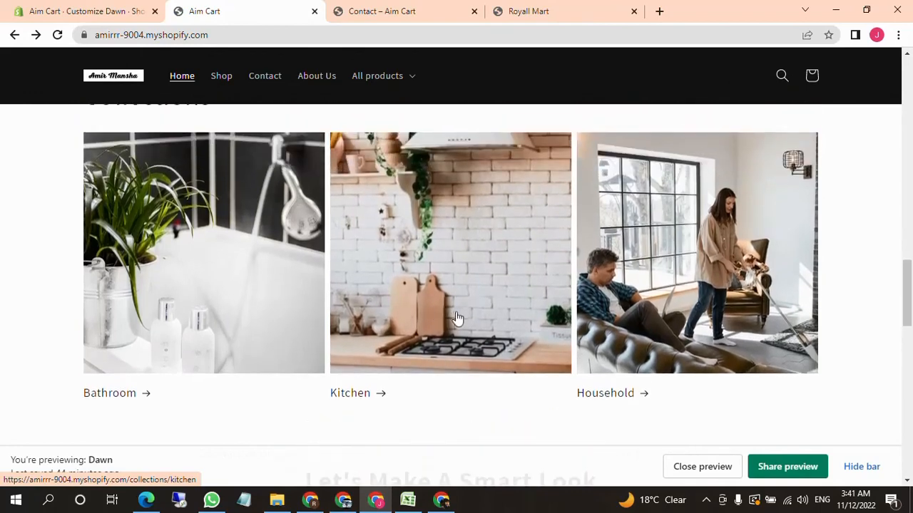
# Examine the "Let's Make A Smart Look" text section and the slideshow, and return to the beginning of the home page.
pyautogui.scroll(-3, 649, 379)
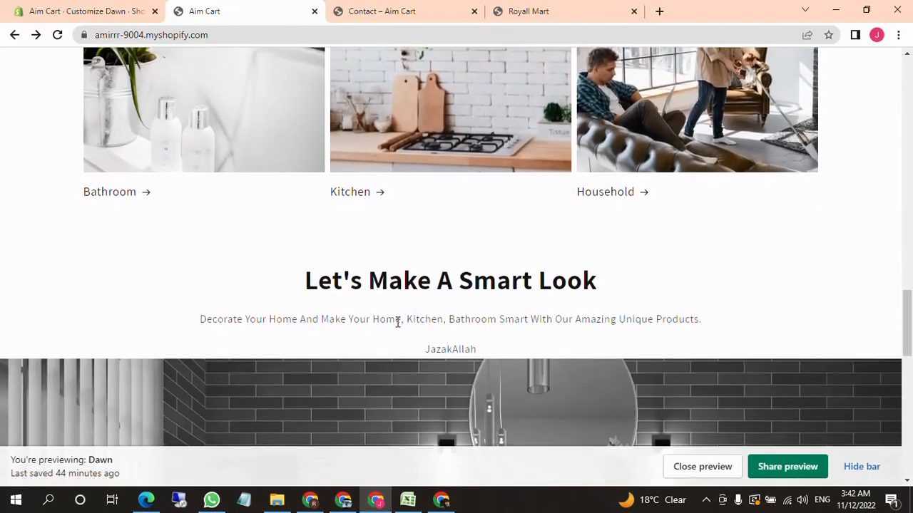
pyautogui.scroll(-1, 397, 323)
pyautogui.moveTo(318, 208); pyautogui.dragTo(476, 281)
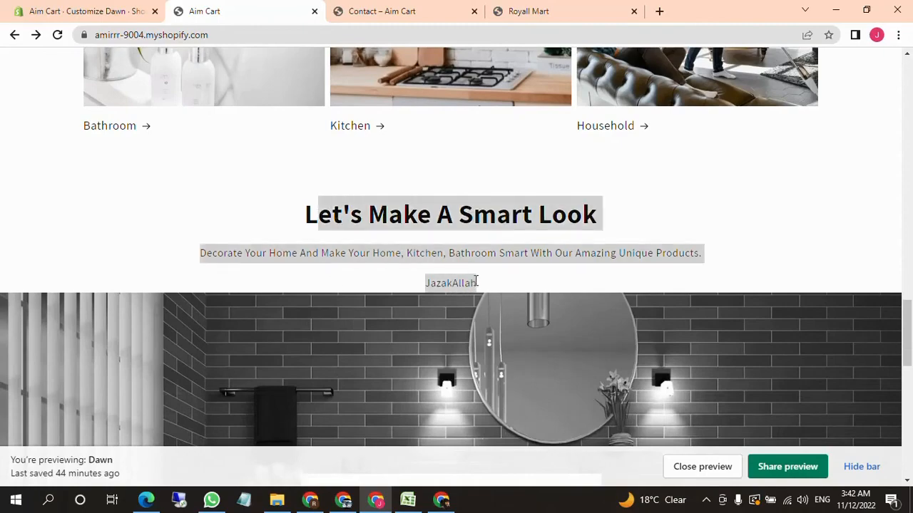
pyautogui.scroll(-6, 506, 300)
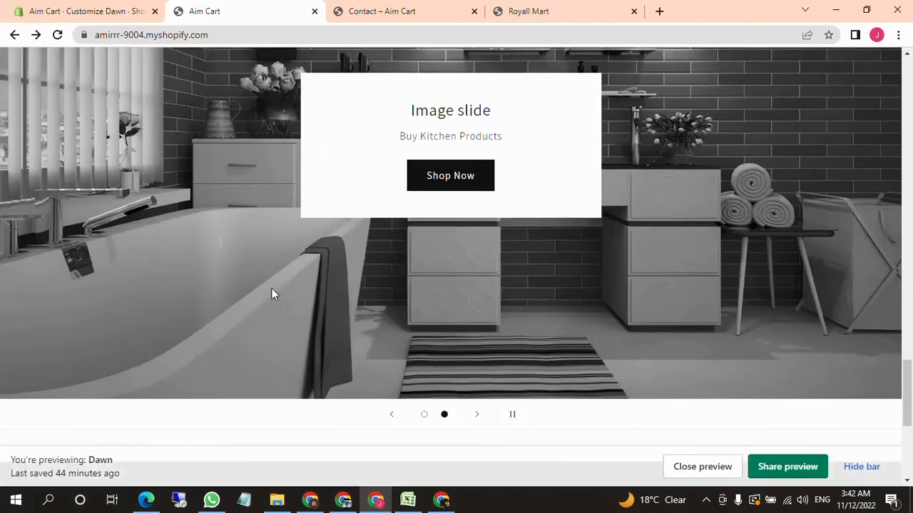
pyautogui.scroll(2, 388, 304)
pyautogui.scroll(-2, 434, 316)
pyautogui.scroll(1, 498, 322)
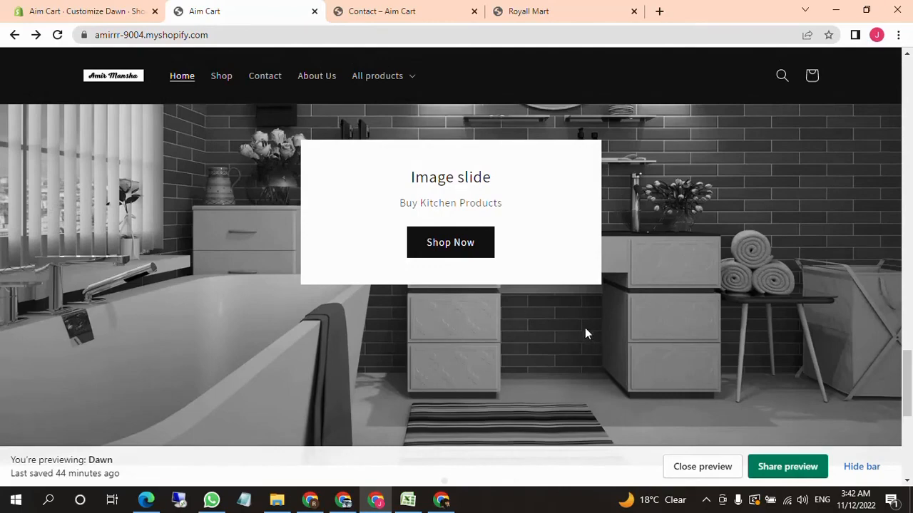
pyautogui.scroll(3, 542, 317)
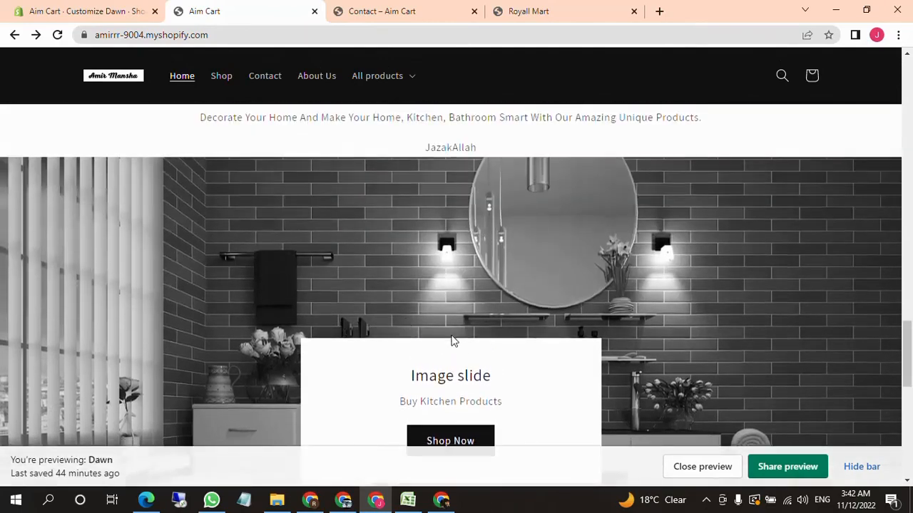
pyautogui.scroll(-1, 348, 320)
pyautogui.scroll(15, 348, 321)
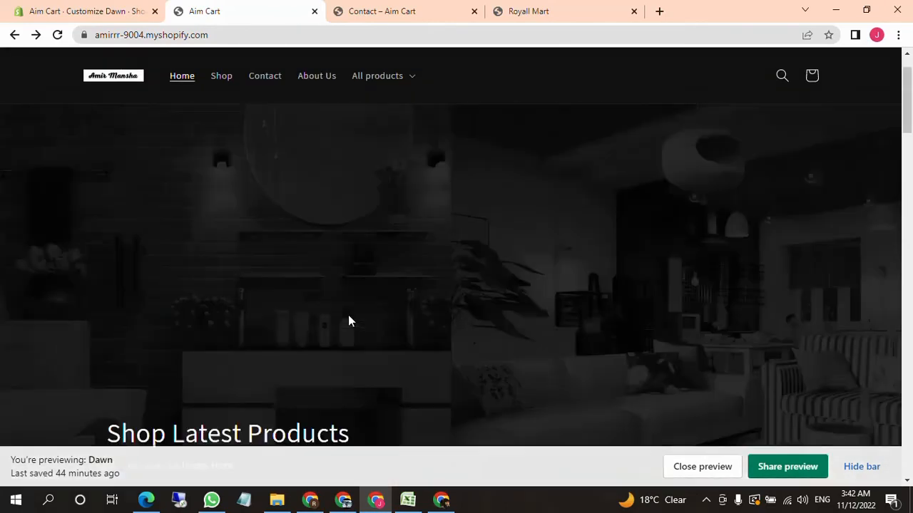
# Look at the Royall Mart reference store's home page slideshow for comparison, and return to the Dawn theme editor.
pyautogui.scroll(1, 523, 288)
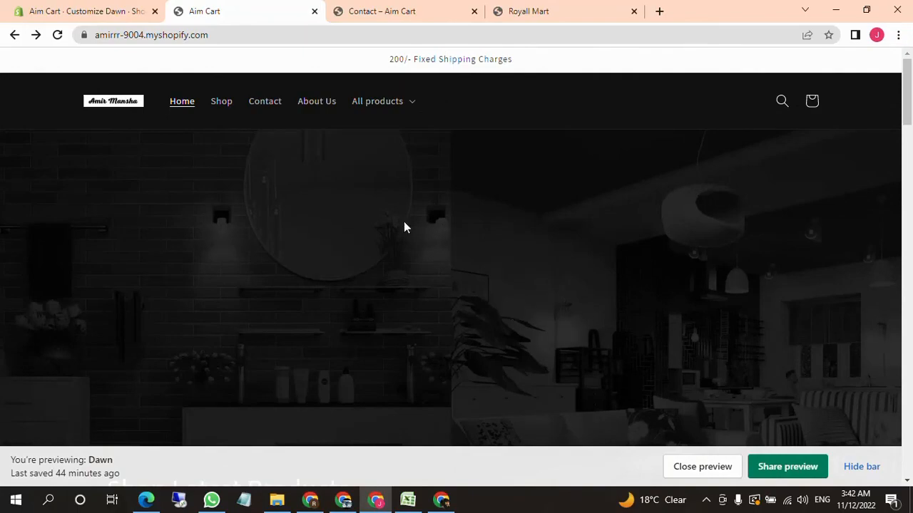
pyautogui.click(540, 10)
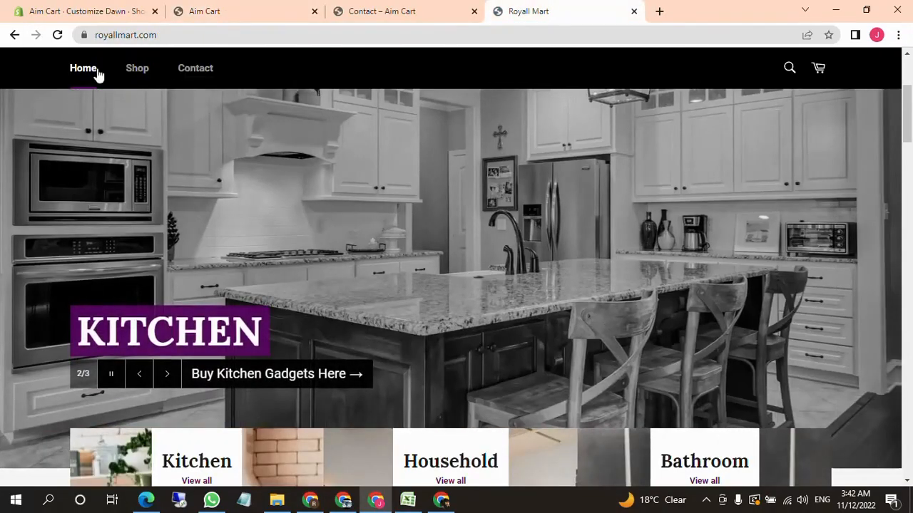
pyautogui.click(86, 11)
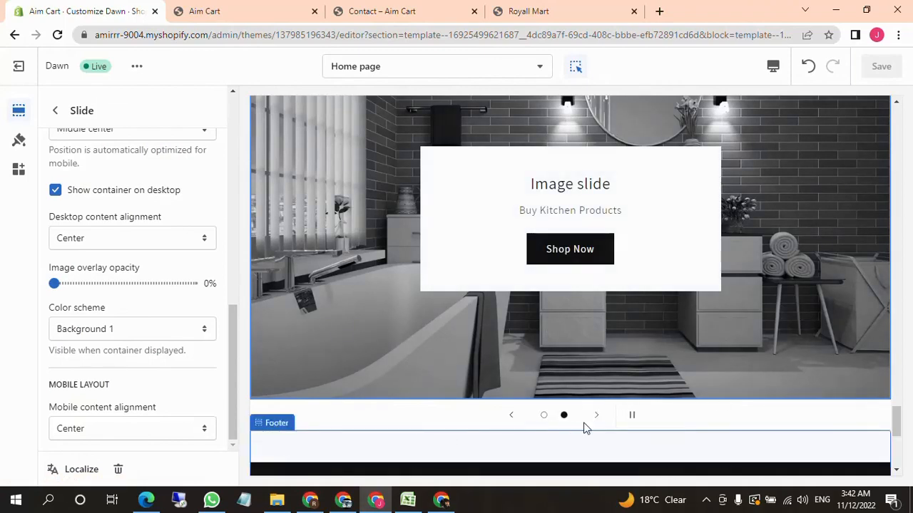
# Examine the slideshow on the Aim Cart storefront home page, switching to the living room slide with the default button label.
pyautogui.click(207, 11)
pyautogui.scroll(-15, 592, 364)
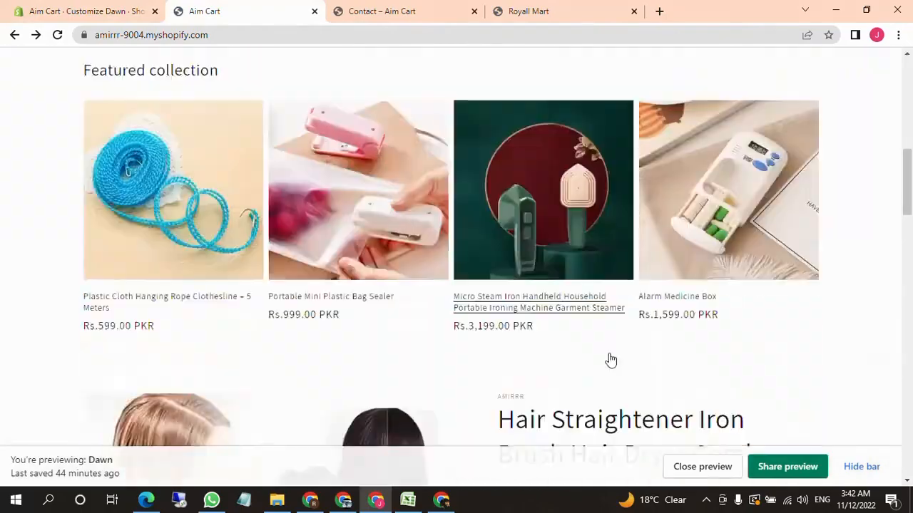
pyautogui.scroll(-12, 574, 371)
pyautogui.scroll(1, 542, 385)
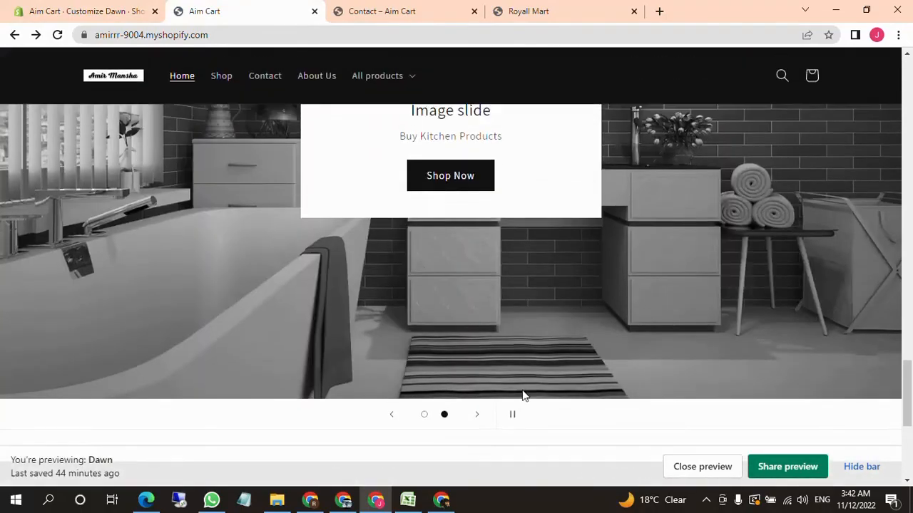
pyautogui.click(480, 416)
pyautogui.scroll(2, 387, 285)
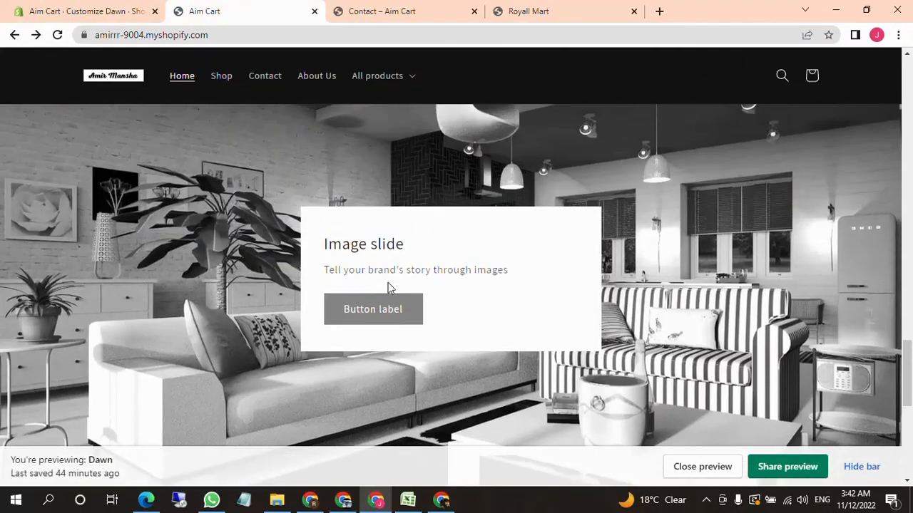
pyautogui.scroll(-1, 378, 299)
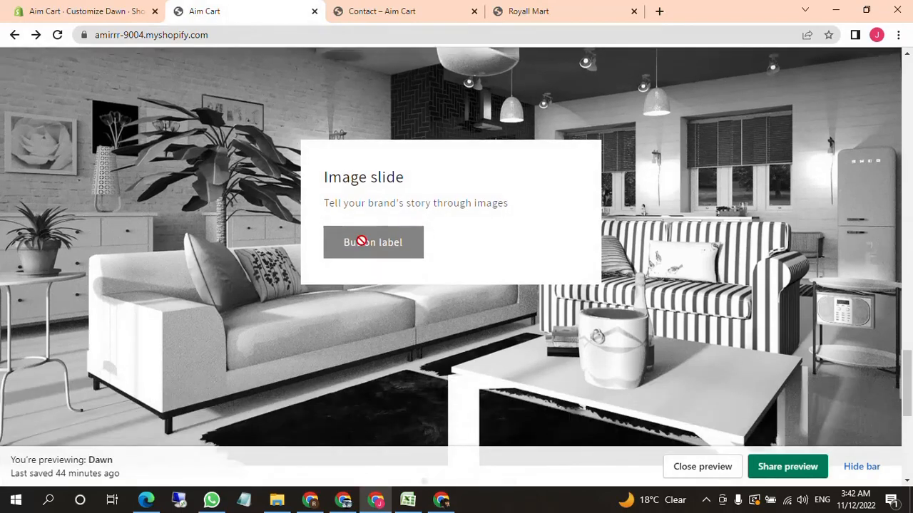
pyautogui.scroll(-3, 492, 314)
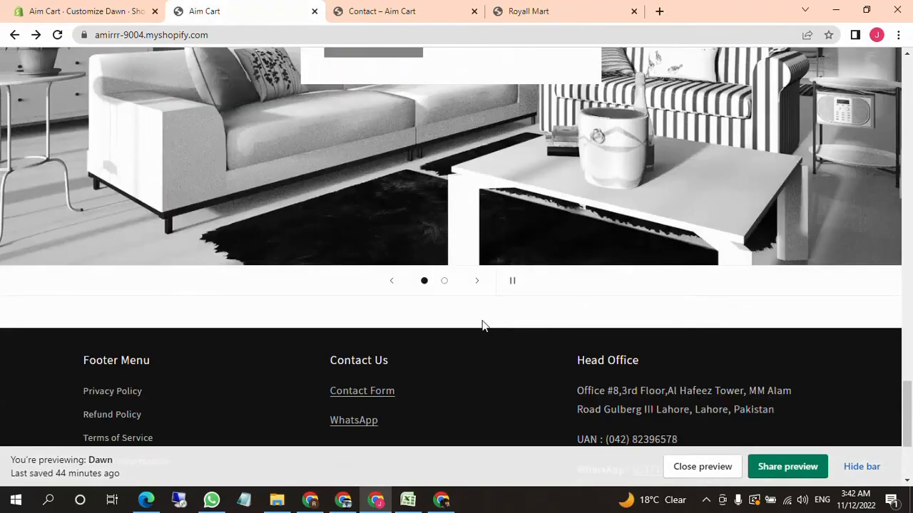
# Switch the slideshow to the "Buy Kitchen Products" slide and test its Shop Now button, looking over the Kitchen collection page.
pyautogui.click(478, 282)
pyautogui.scroll(4, 492, 306)
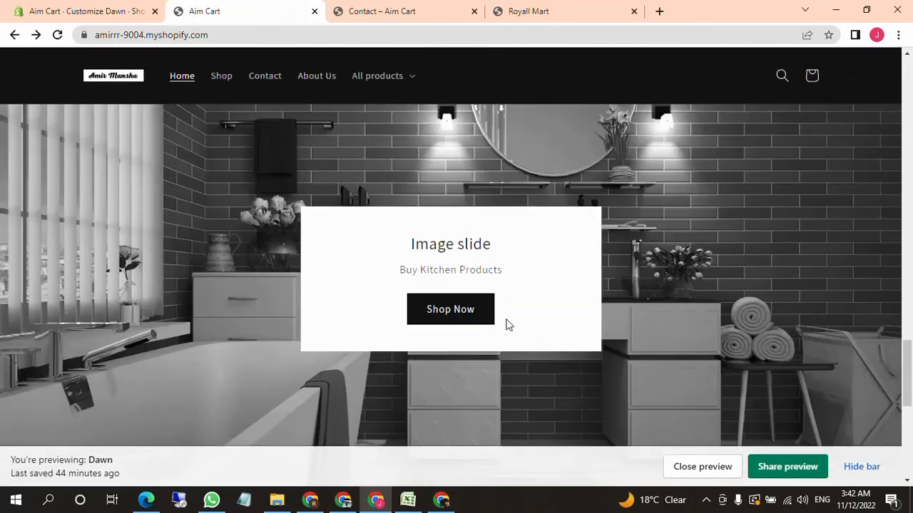
pyautogui.click(464, 316)
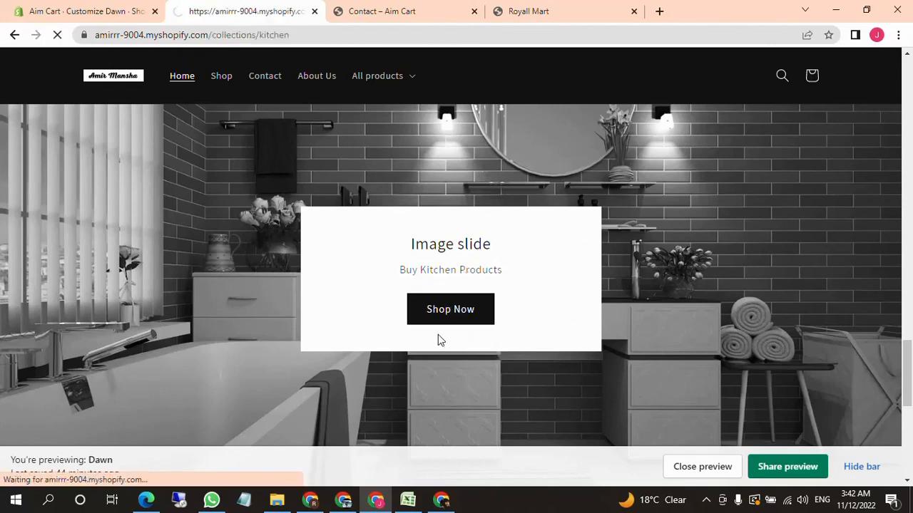
pyautogui.scroll(-1, 446, 350)
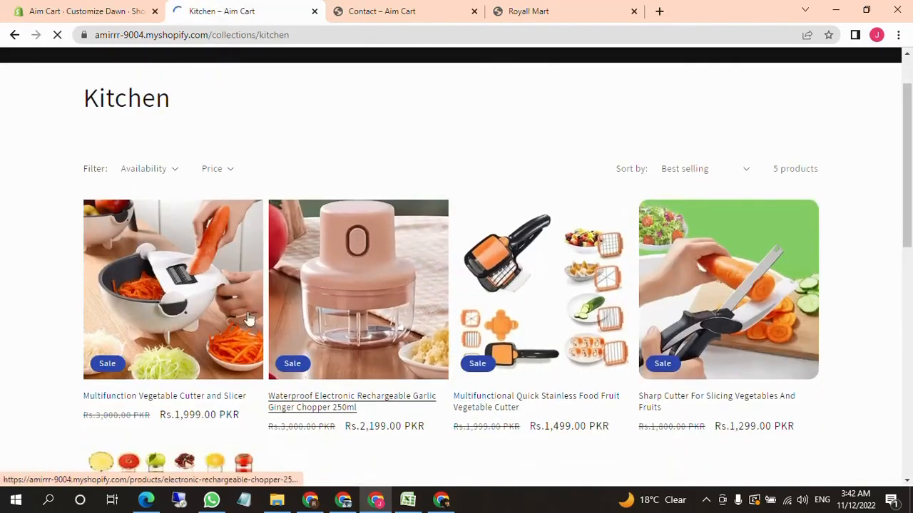